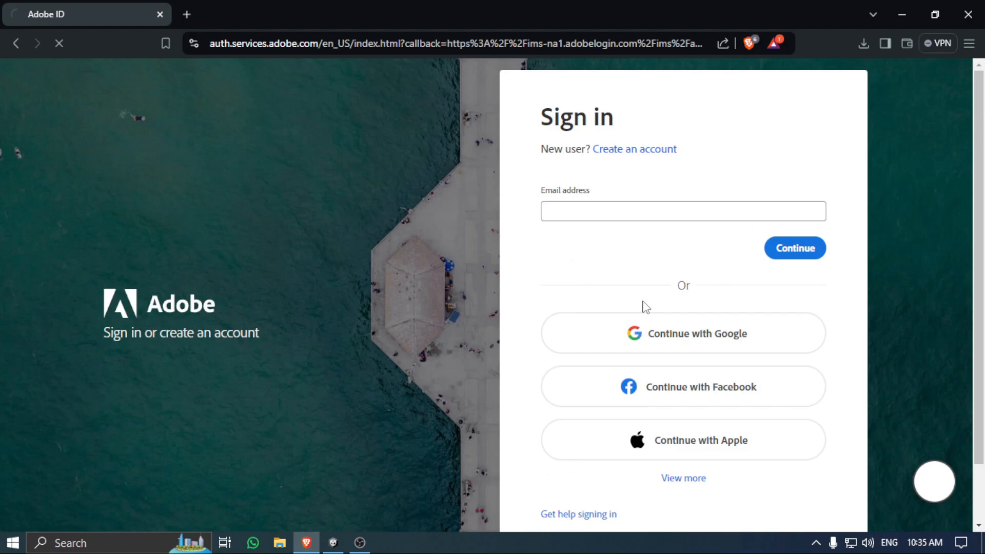
Sign in with the Google account and search the animation library for "idle".
left_click(647, 324)
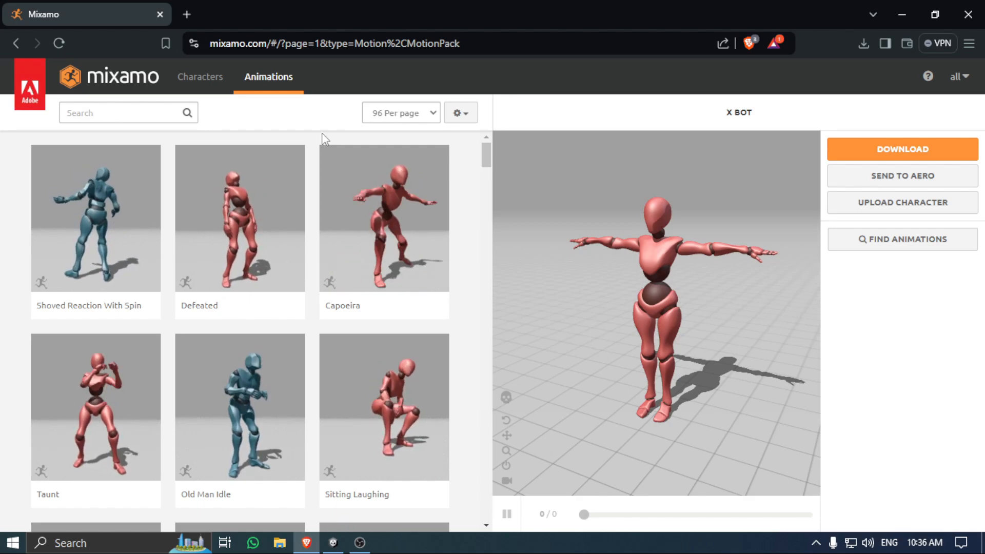
left_click(137, 116)
type("idle")
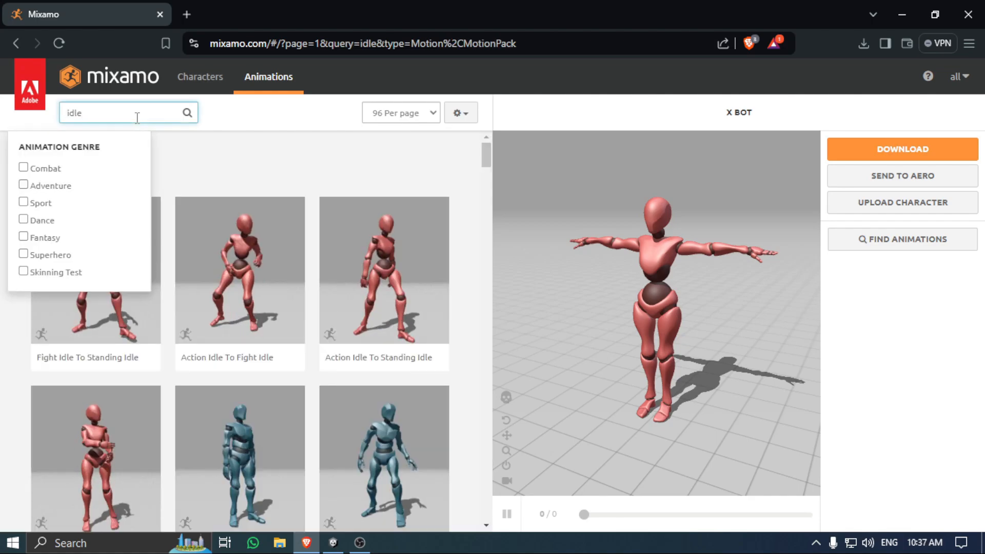
left_click(292, 161)
Apply the red standing Idle animation from the search results to the X Bot character.
scroll(307, 175, "down", 7)
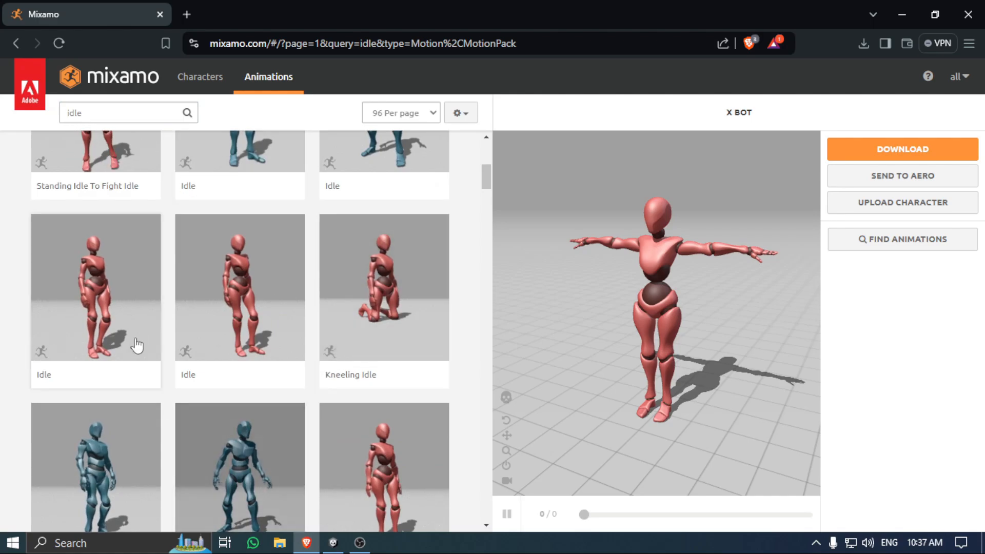
left_click(131, 323)
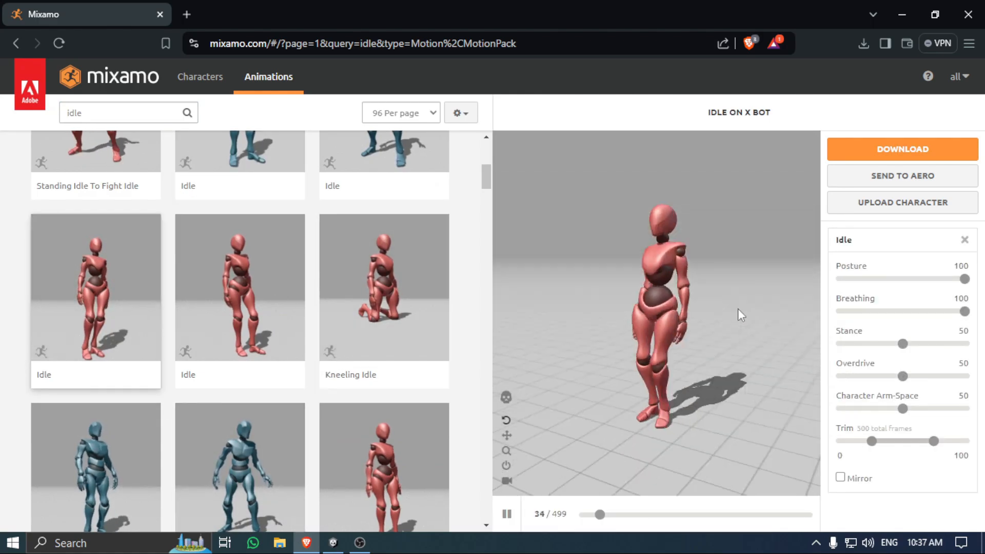
left_click_drag(739, 312, 692, 369)
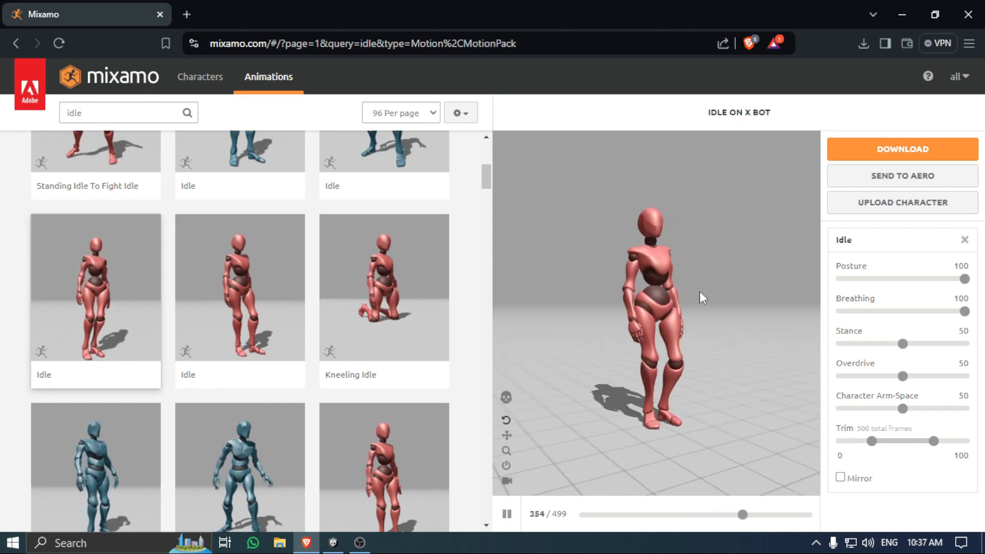
Clear the "idle" filter from the character library and browse the available characters.
left_click(218, 78)
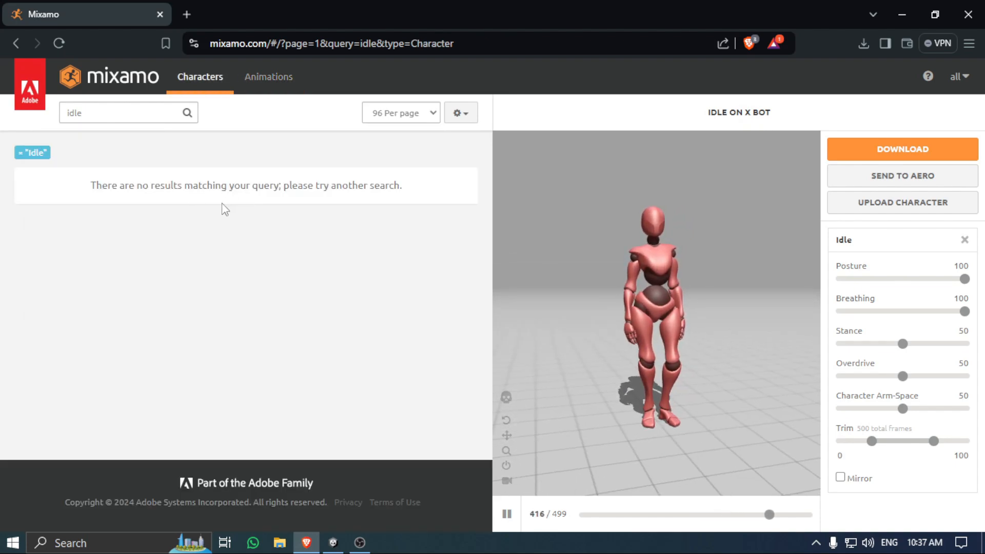
left_click(35, 154)
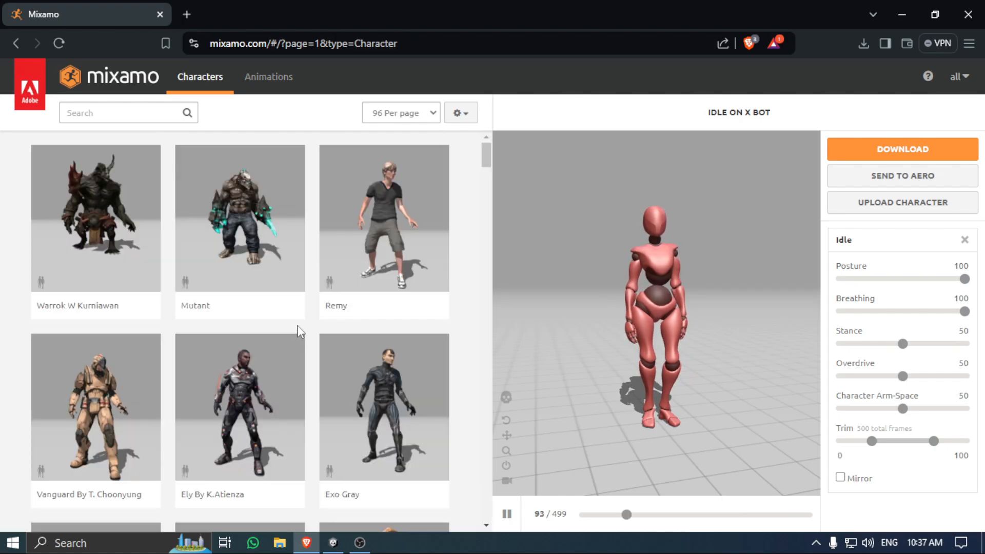
scroll(310, 333, "down", 20)
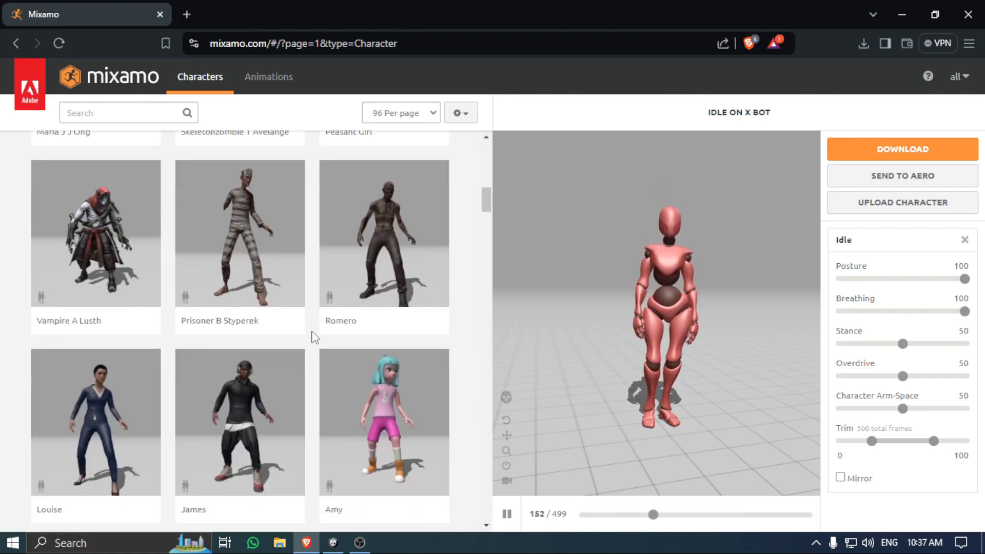
scroll(313, 336, "down", 15)
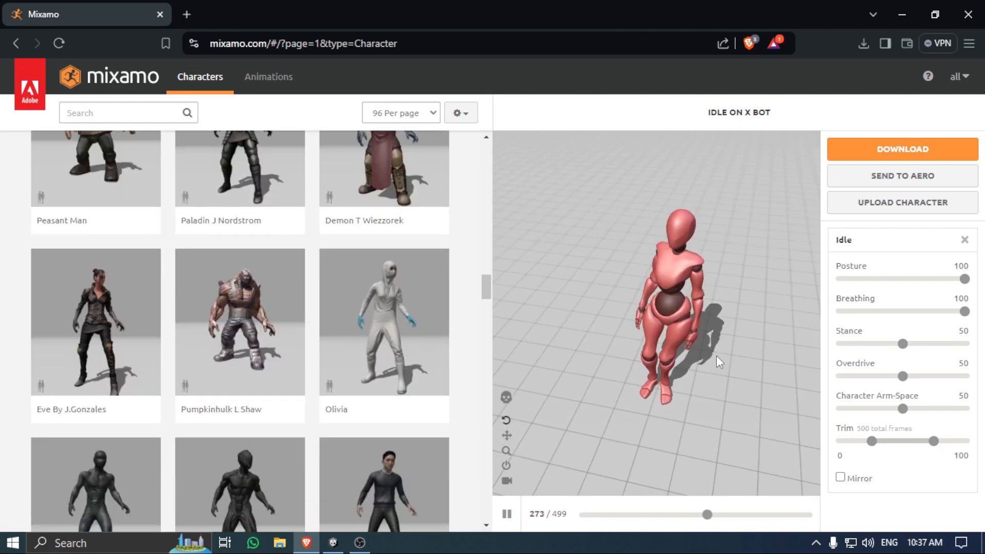
scroll(368, 290, "down", 5)
Return to the animation library and search again for "idle".
left_click(269, 77)
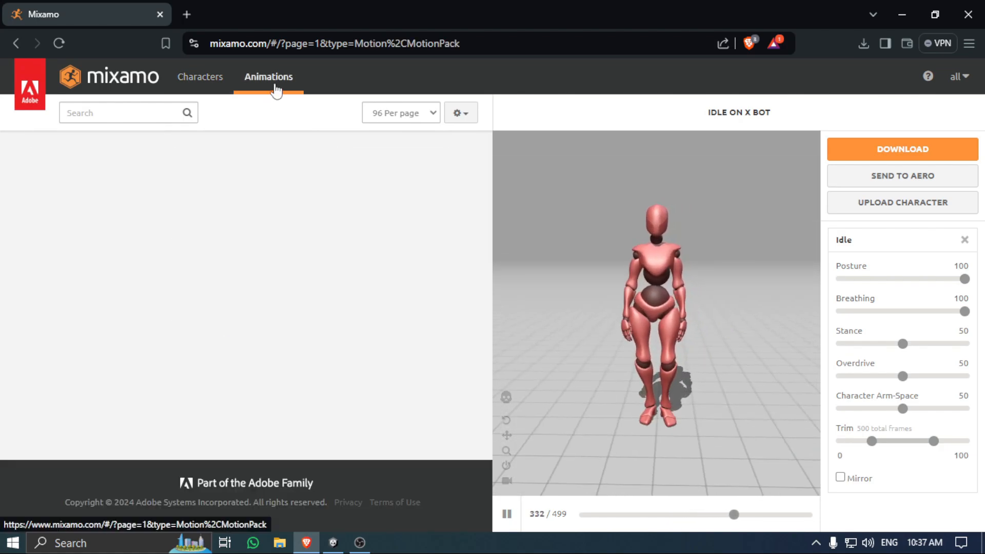
left_click(142, 112)
type("idle")
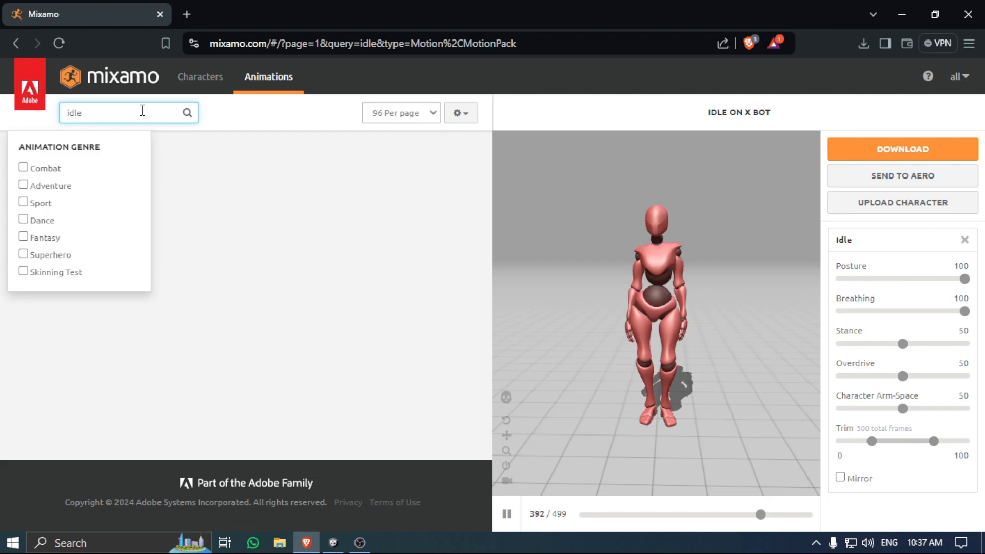
scroll(375, 330, "down", 5)
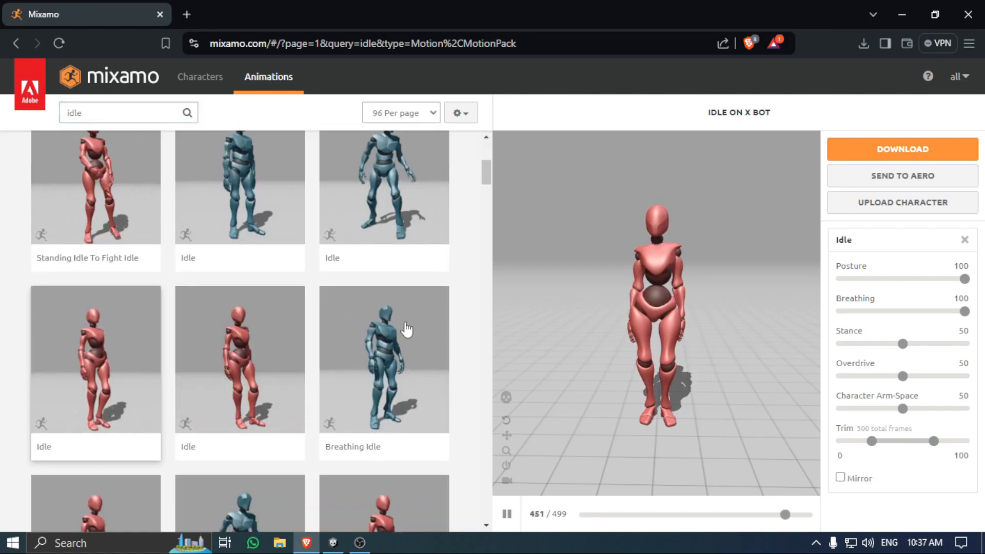
scroll(386, 321, "down", 3)
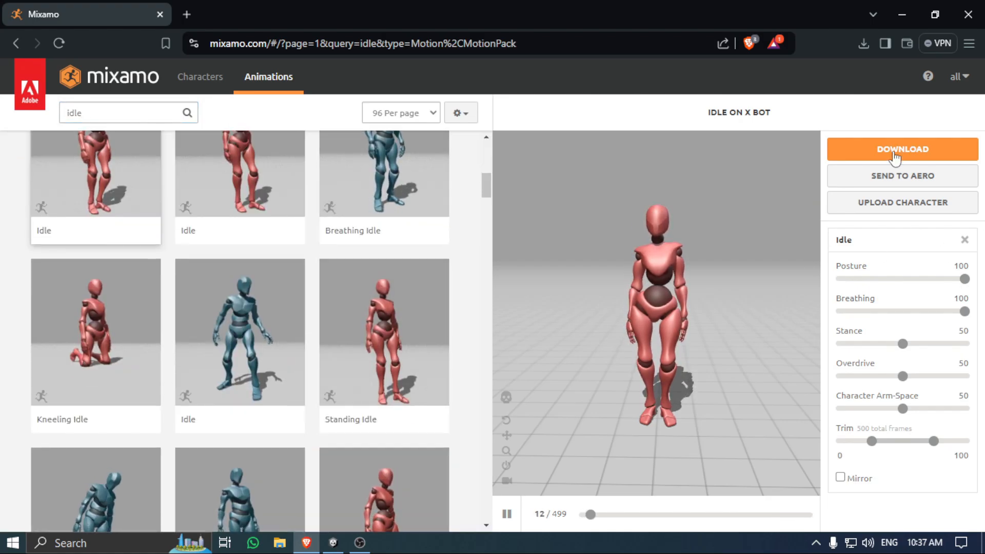
Set the Idle animation's Breathing to 32, Posture to 54 and Character Arm-Space to 68.
left_click_drag(810, 354, 765, 364)
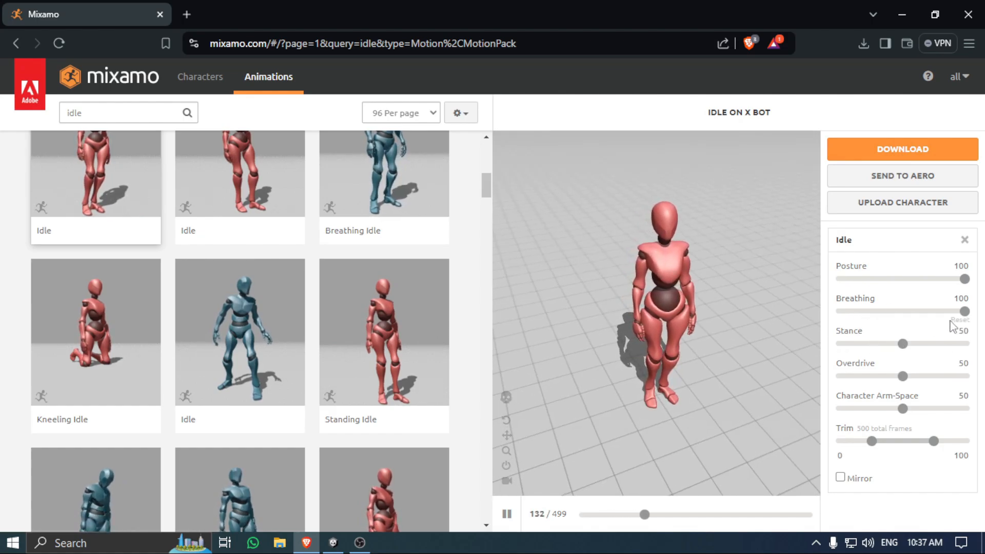
left_click(880, 312)
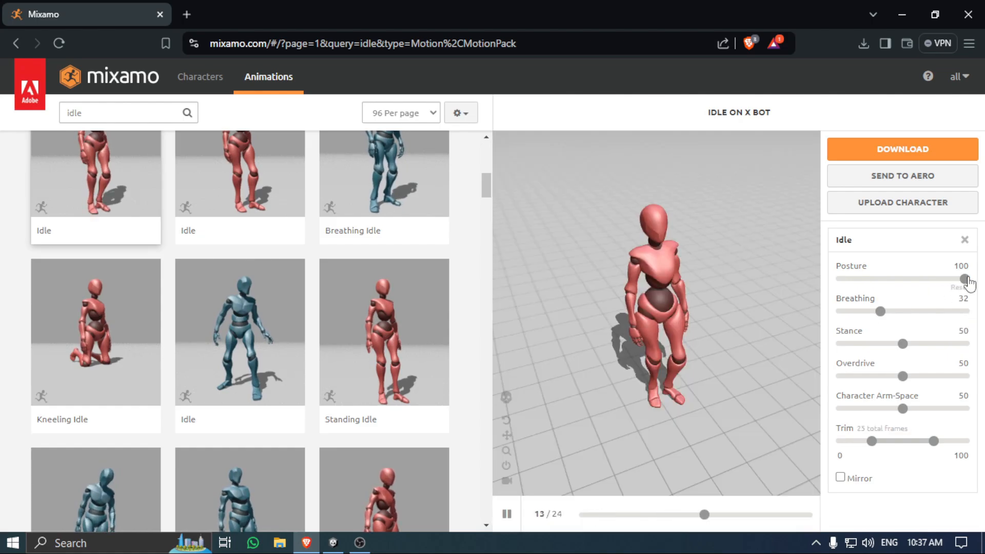
left_click_drag(964, 279, 908, 280)
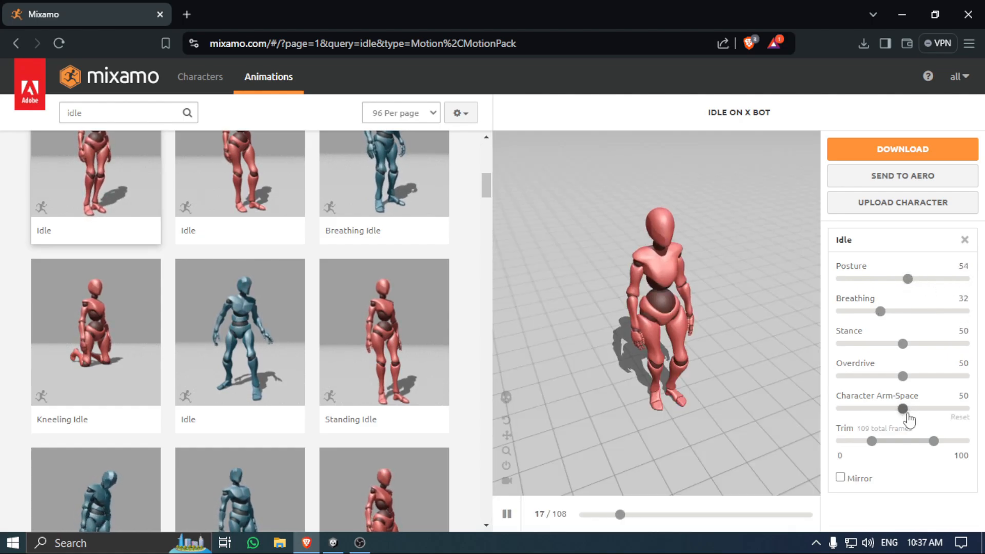
left_click(926, 409)
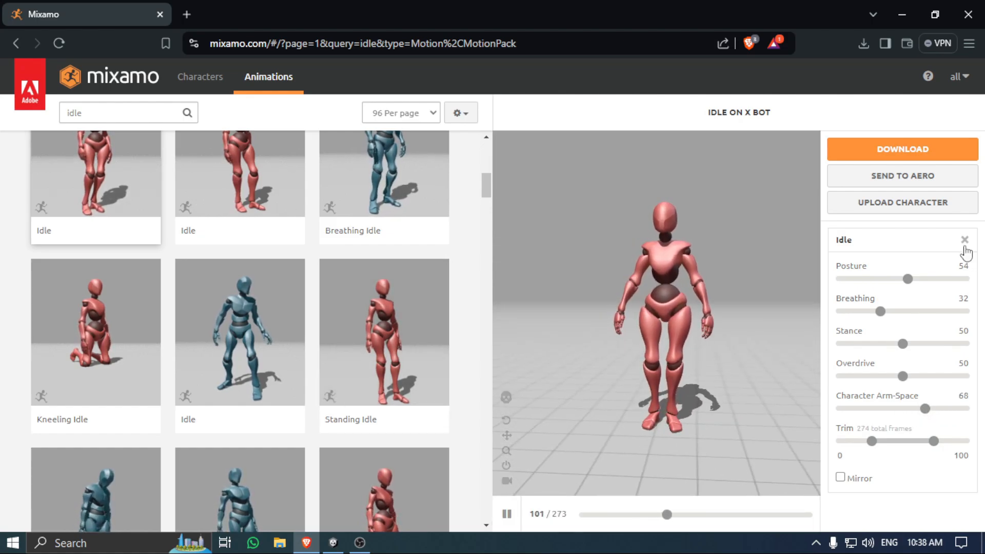
left_click_drag(730, 346, 669, 294)
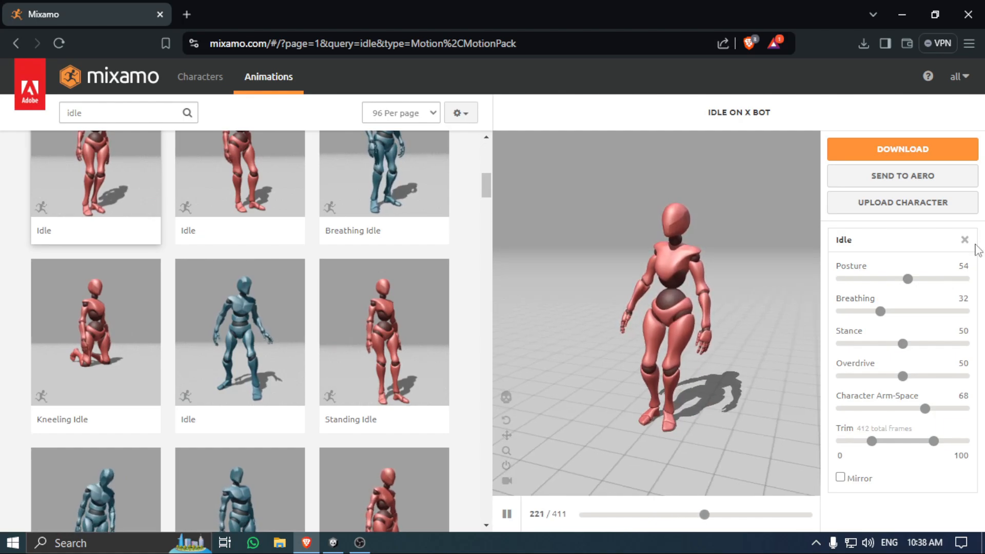
Remove the adjusted Idle animation from X Bot and apply the original Idle animation again.
left_click(965, 240)
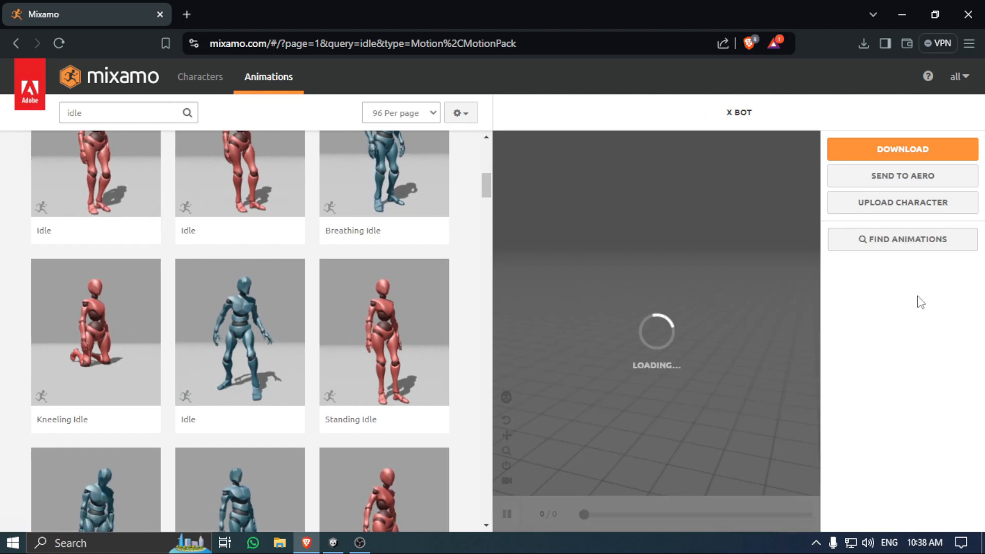
scroll(44, 255, "up", 3)
left_click(110, 279)
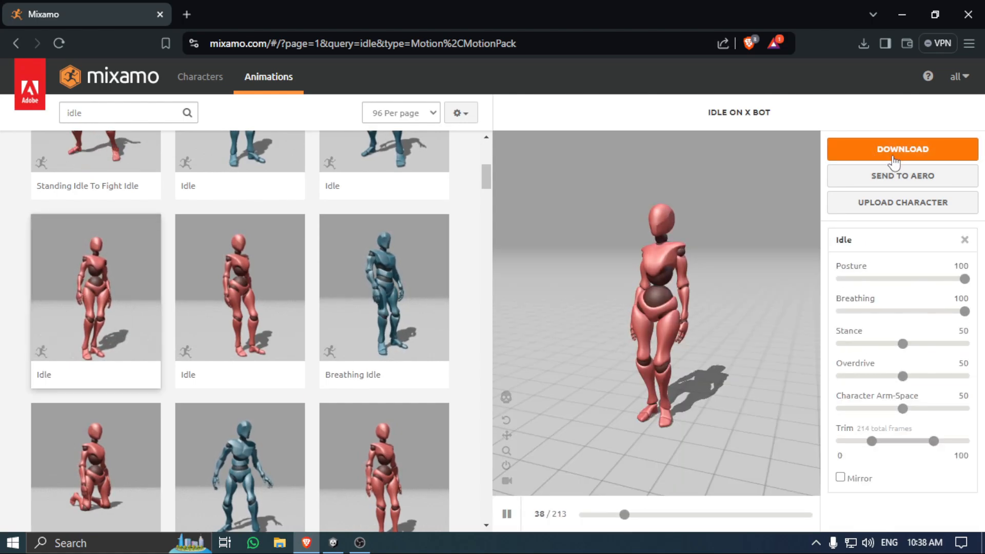
left_click(892, 155)
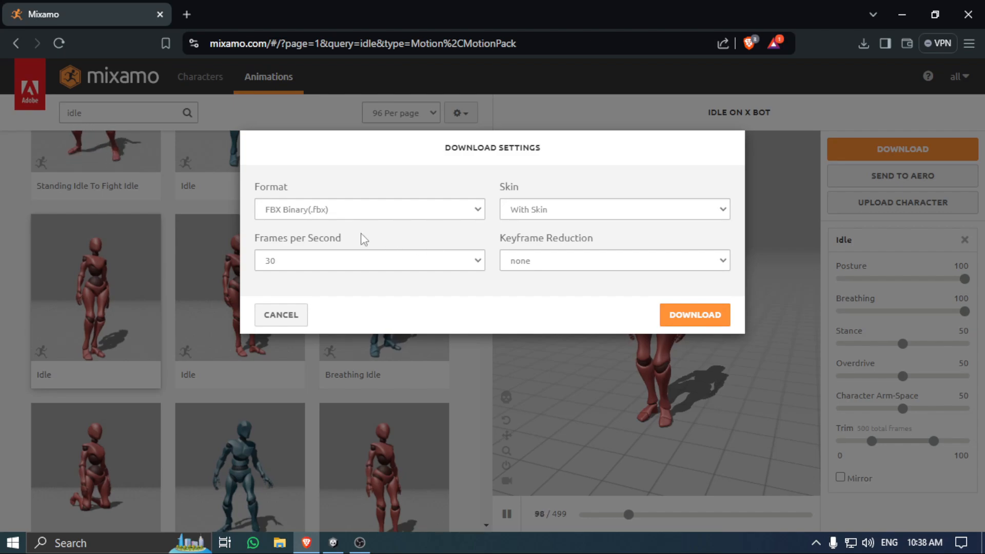
left_click(326, 210)
left_click(313, 247)
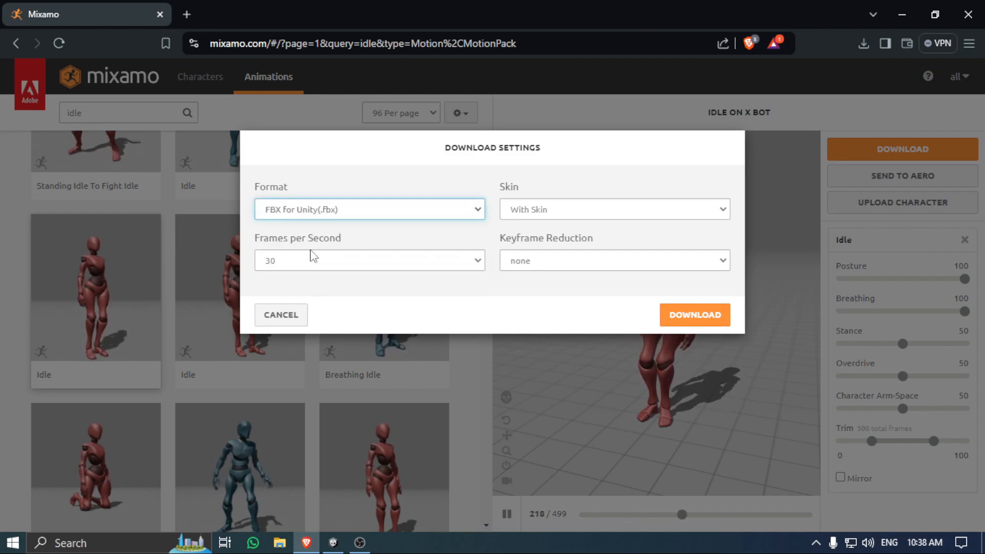
left_click(307, 267)
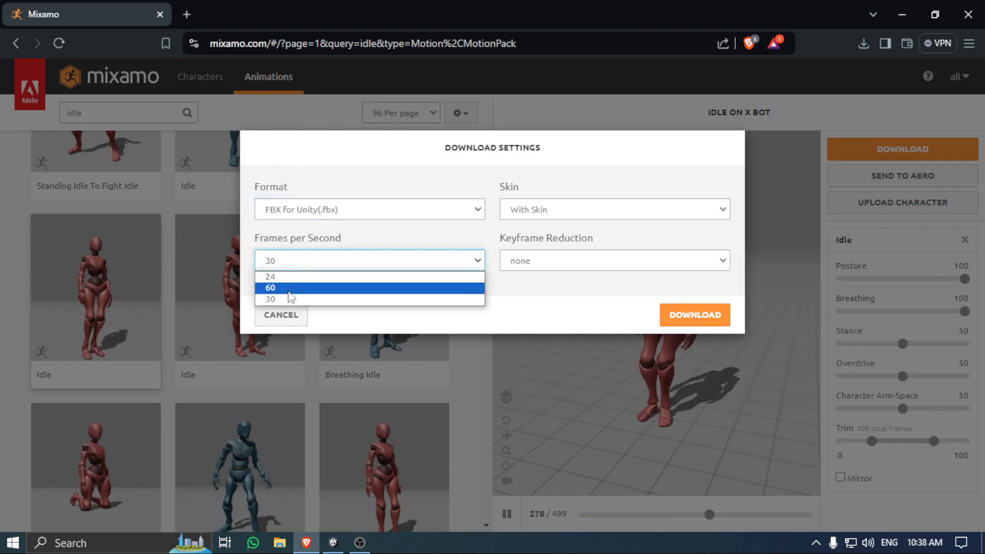
left_click(288, 287)
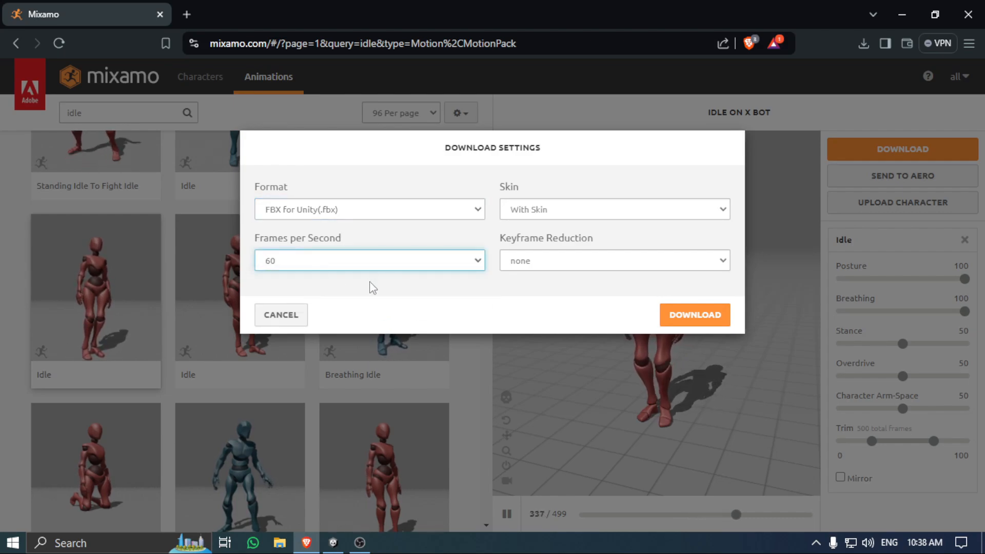
left_click(555, 216)
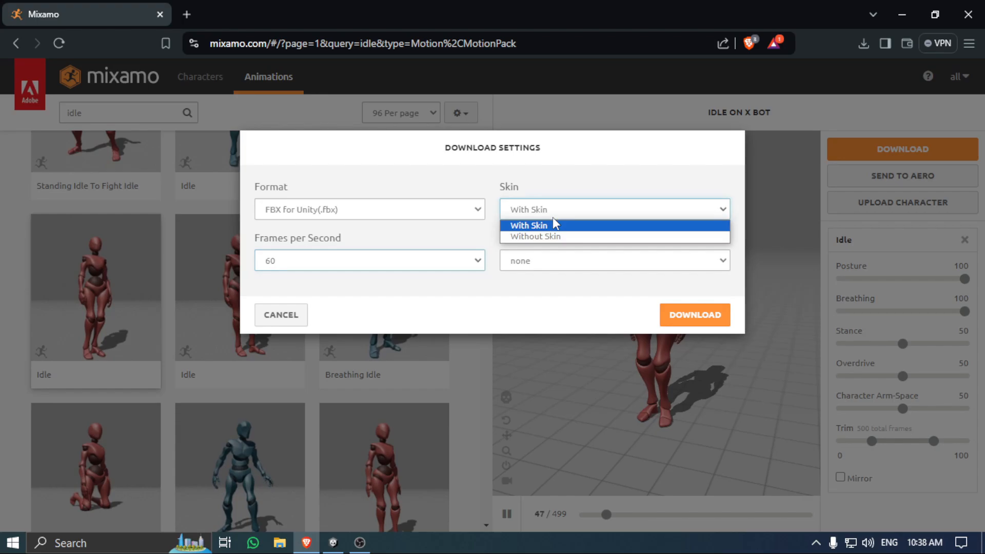
left_click(551, 238)
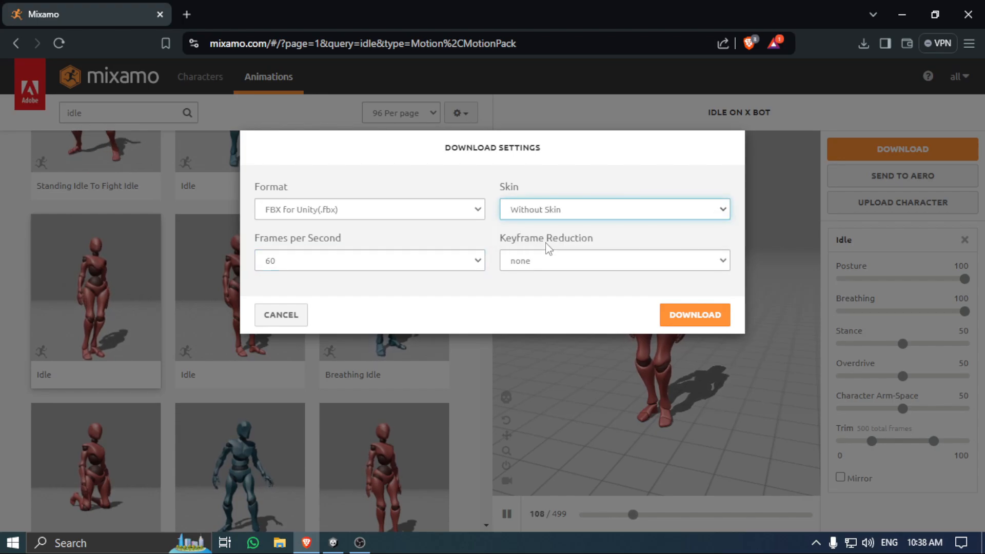
left_click(692, 320)
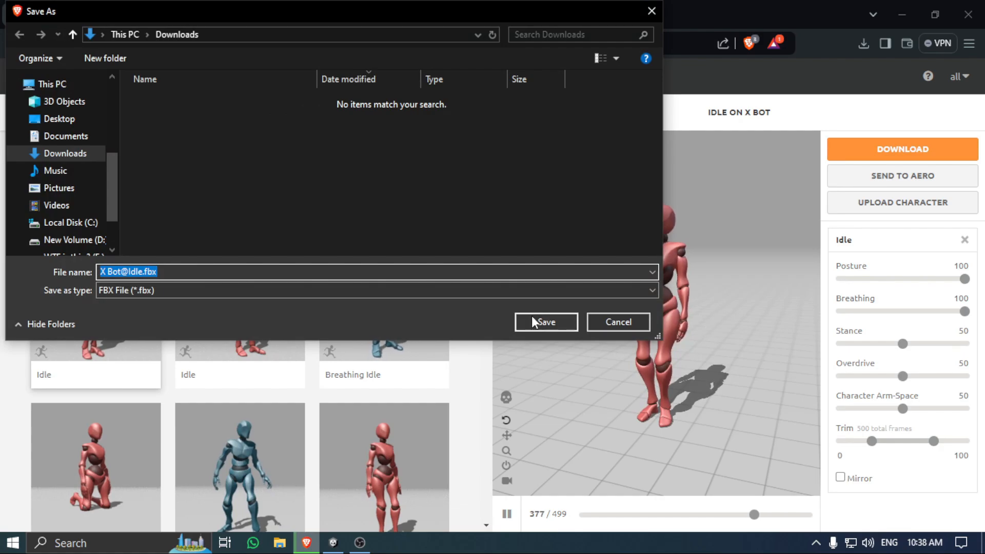
left_click(533, 321)
Search the animations for "walk", apply the Walking animation to X Bot and check its download settings without downloading.
left_click(157, 114)
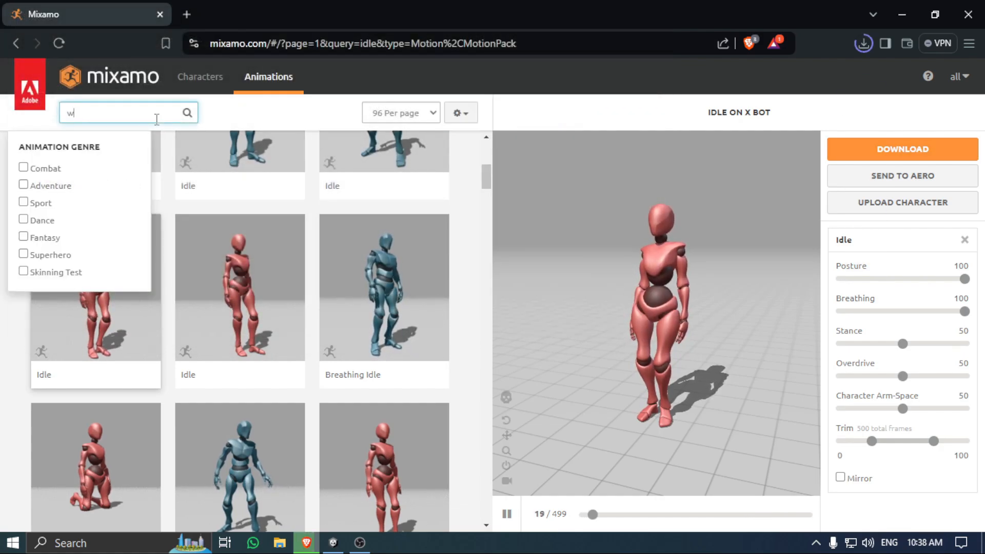
type("walk")
key("Return")
left_click(405, 307)
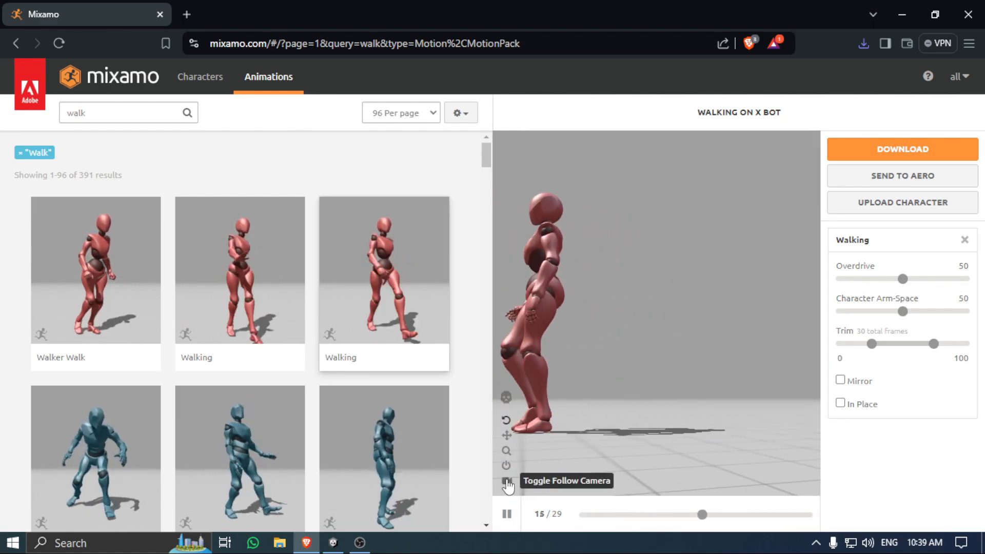
left_click_drag(631, 315, 770, 298)
left_click(904, 150)
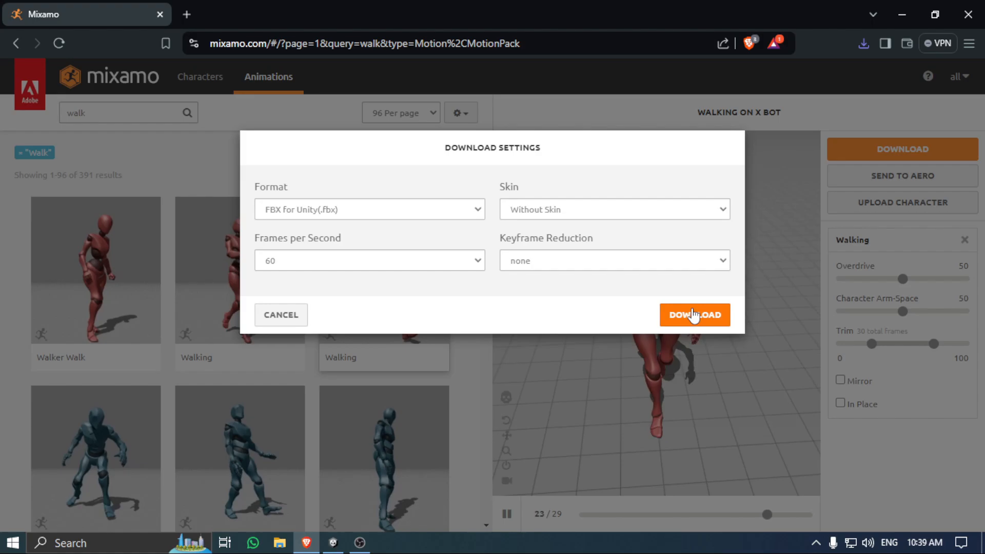
left_click(292, 315)
Search the animations for "walk right" and apply Right Strafe Walk to X Bot.
double_click(127, 114)
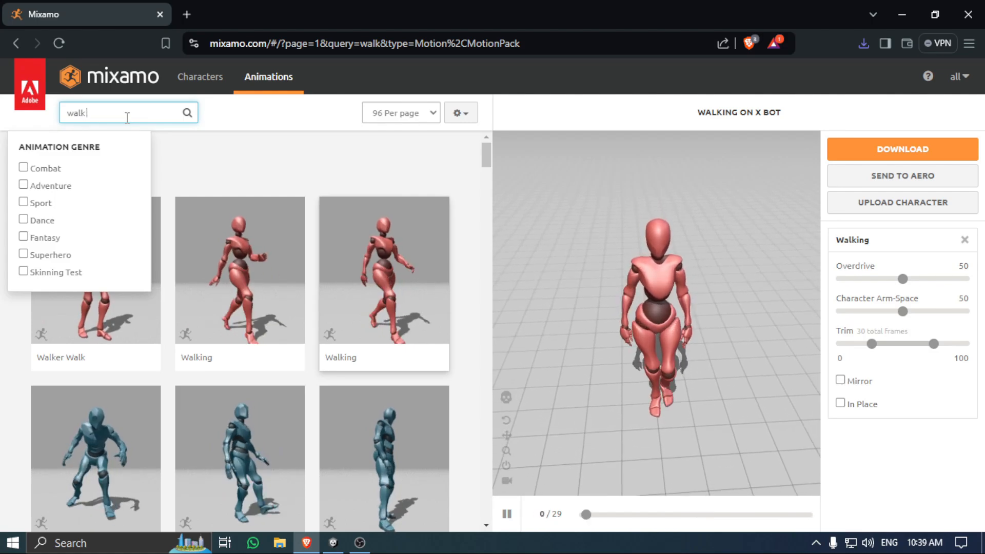
type("walk right")
key("Return")
scroll(241, 308, "down", 3)
left_click(241, 323)
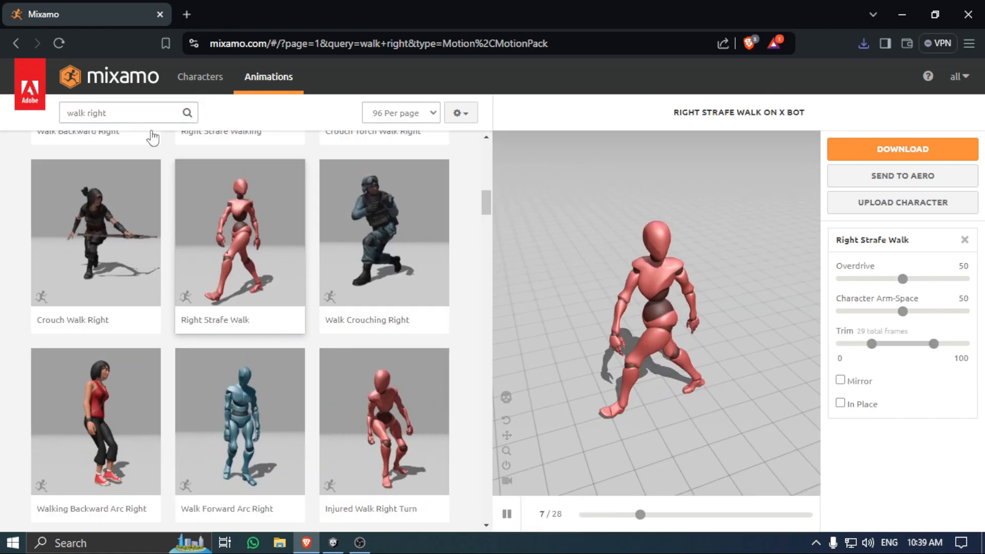
Search the animations for "walk left" and apply Left Strafe Walk to X Bot.
double_click(132, 113)
type("left")
key("Return")
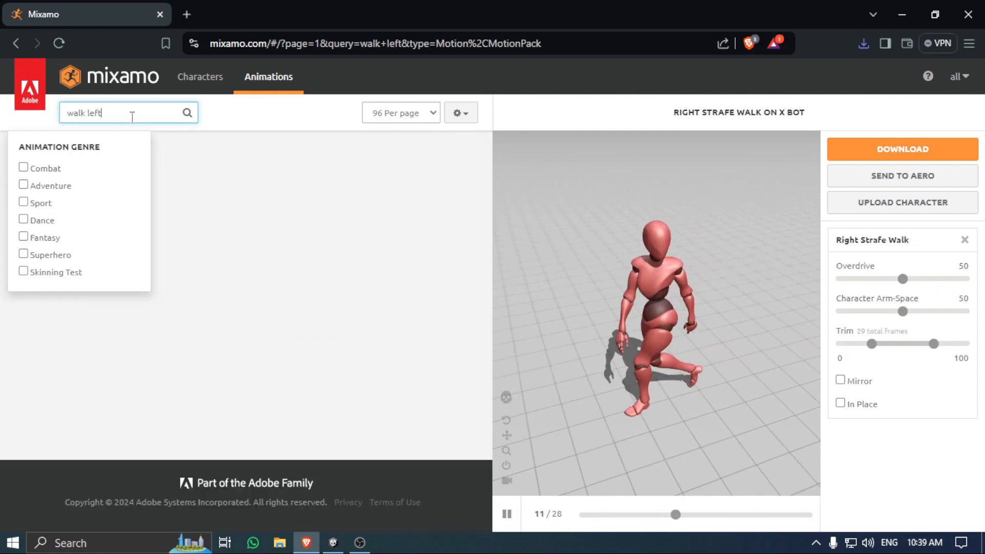
left_click(260, 272)
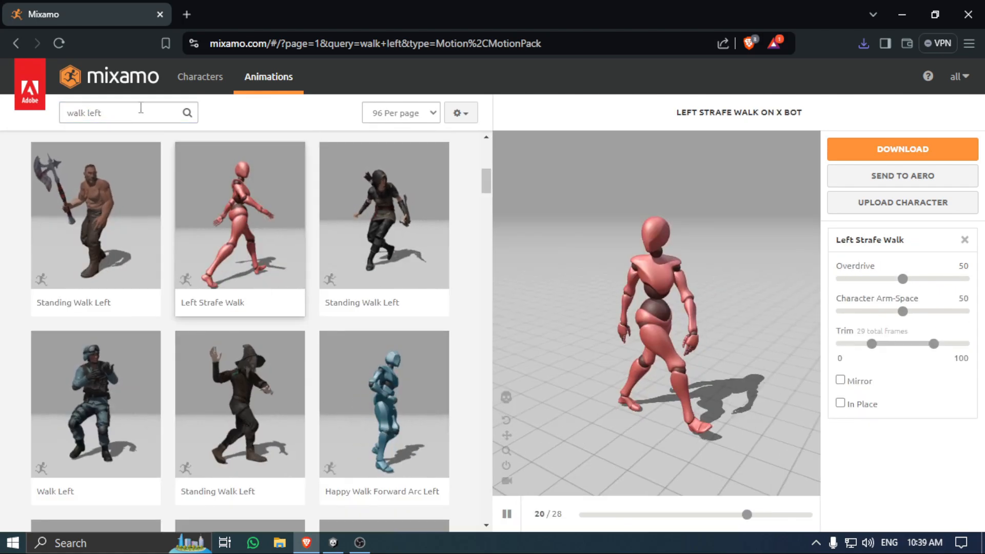
Search the animations for "walk back" and apply Walking Backward to X Bot.
double_click(141, 109)
type("back")
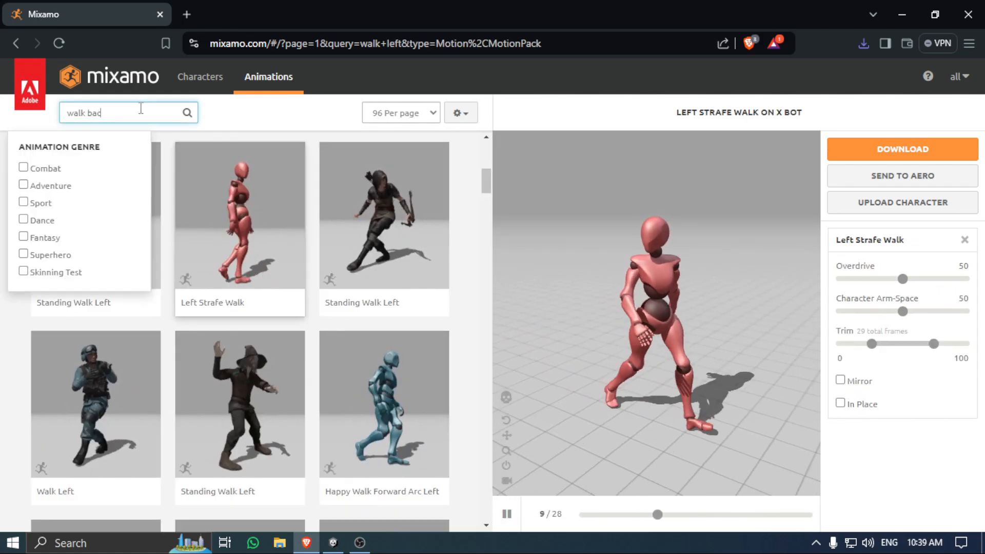
key("Return")
left_click(300, 245)
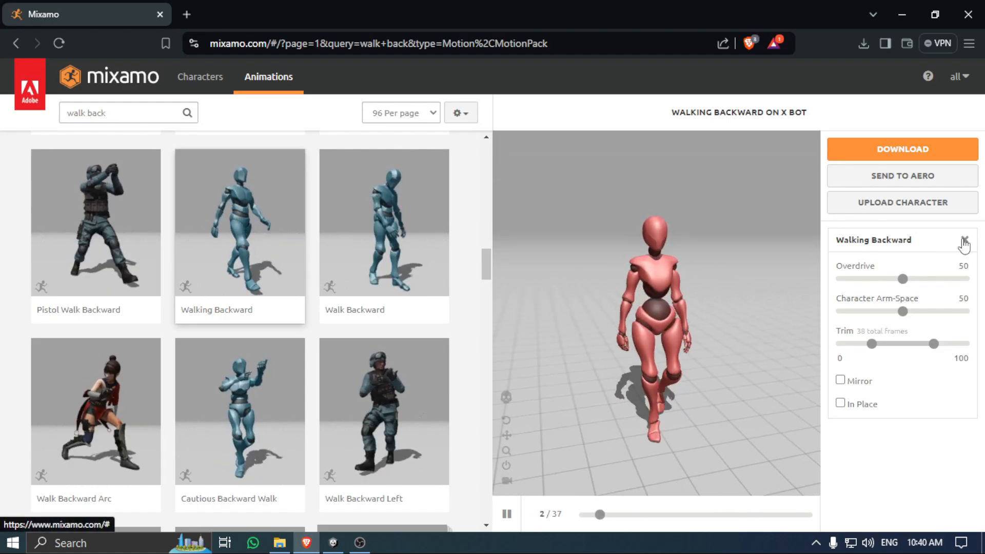
Remove the Walking Backward animation from X Bot and open the download options for the plain character.
left_click(965, 240)
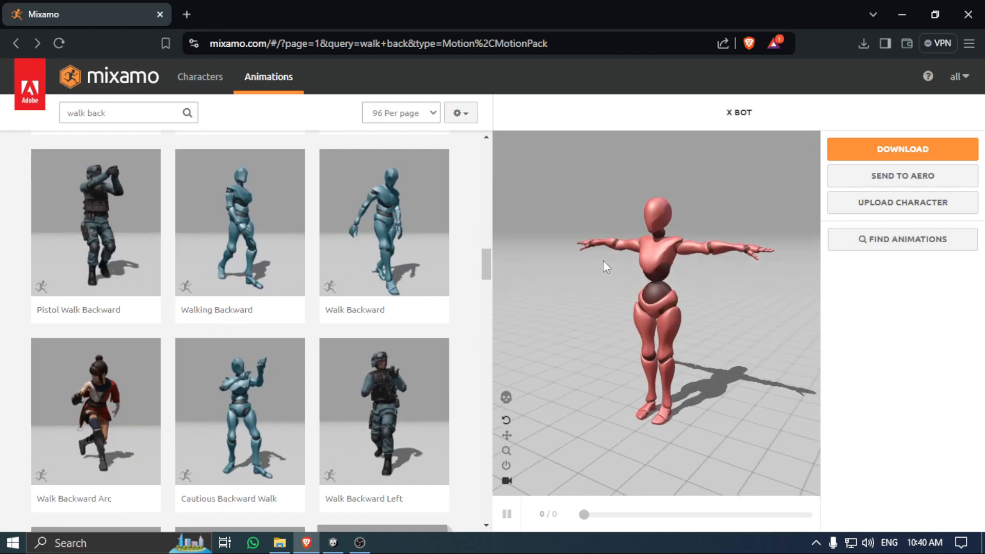
left_click(871, 151)
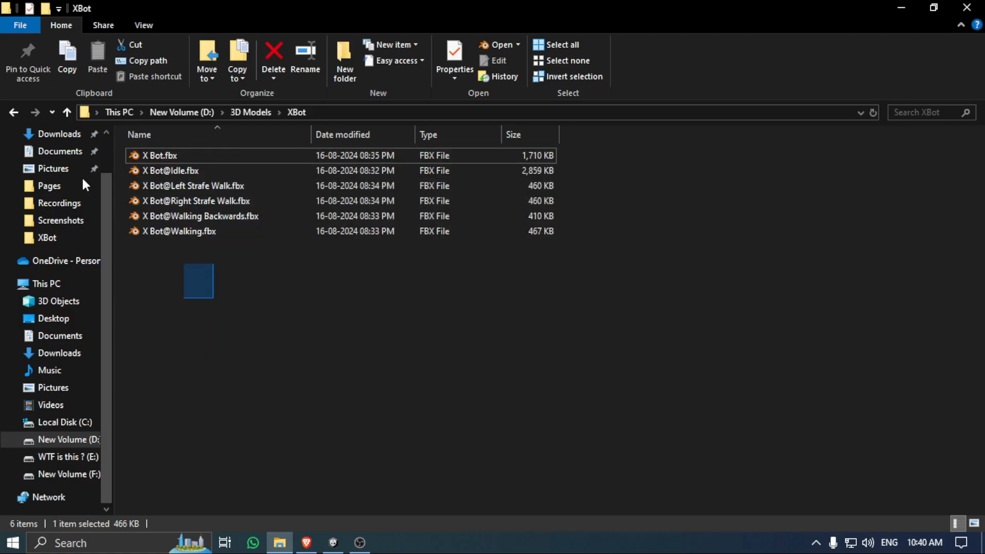
In File Explorer, review the X Bot FBX files in D:\3D Models\XBot and select all six of them.
left_click_drag(83, 182, 405, 249)
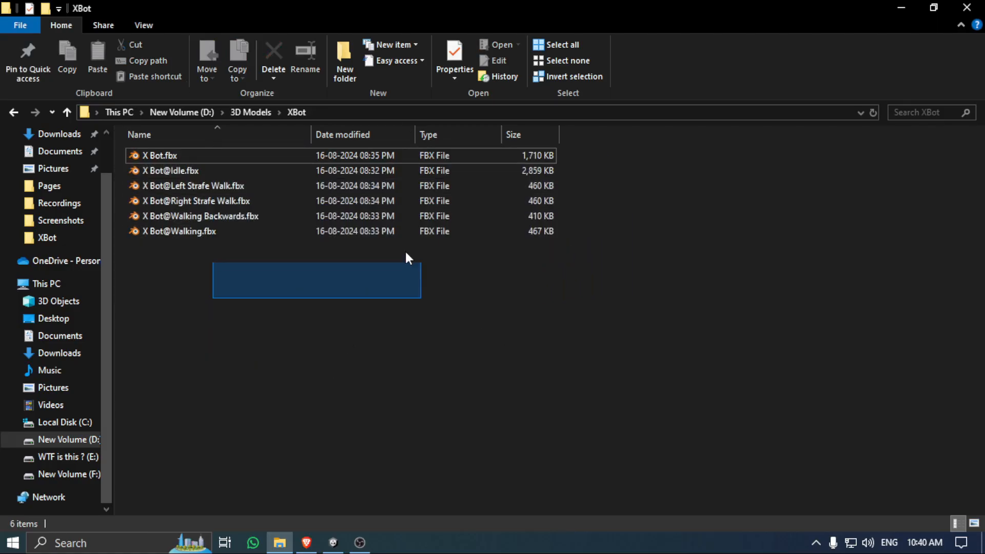
left_click(185, 153)
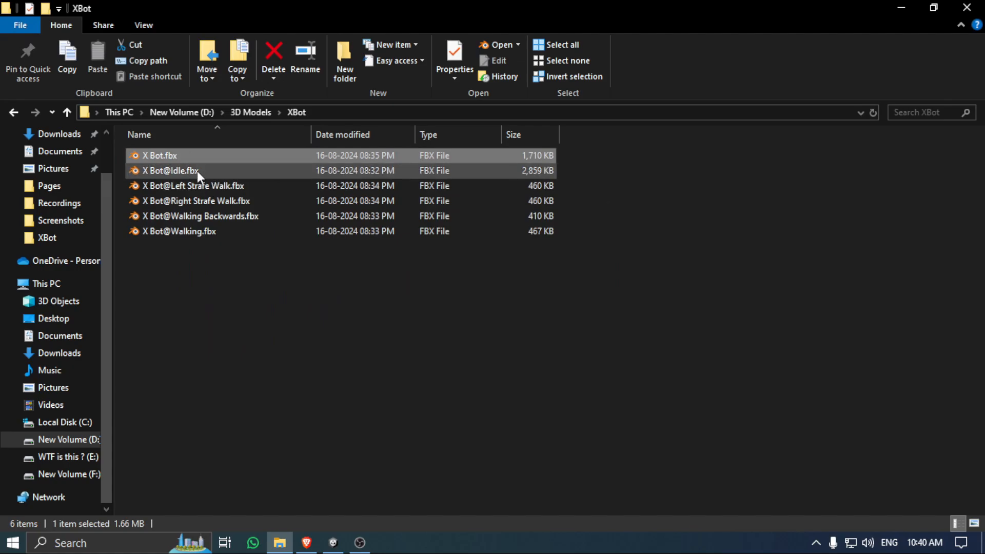
left_click(197, 172)
left_click(220, 200)
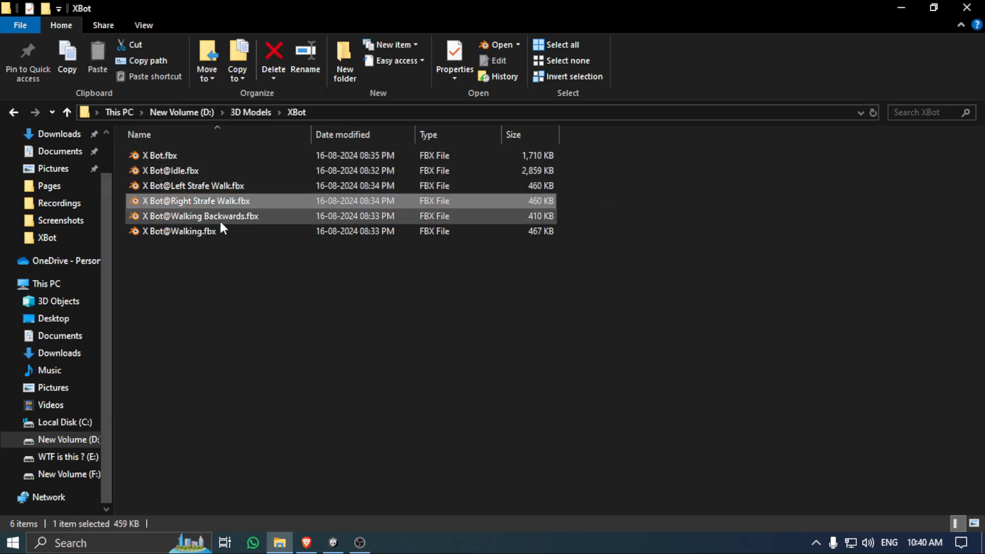
left_click(208, 232)
left_click_drag(255, 334, 544, 59)
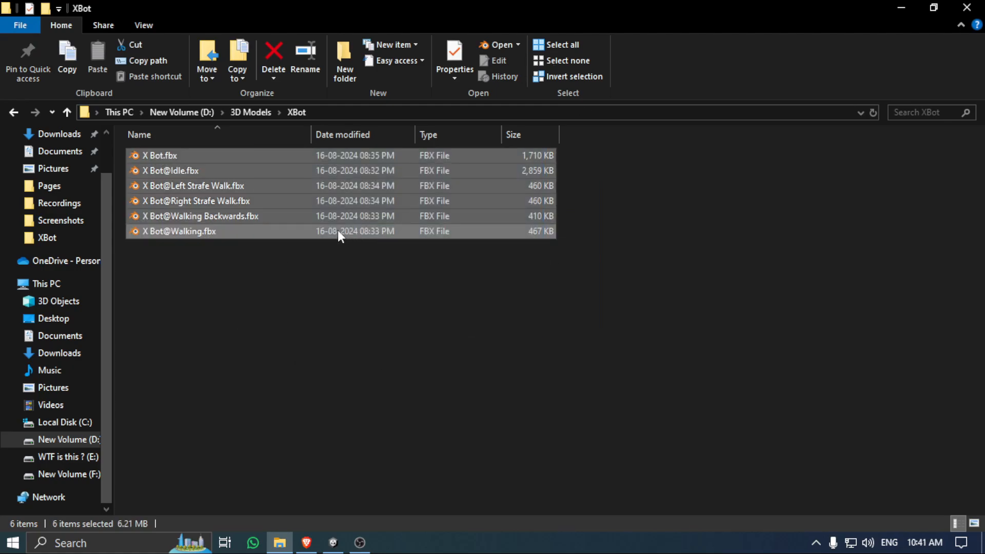
Switch to Unity and examine the Player capsule and the Ground object in the scene.
left_click(330, 545)
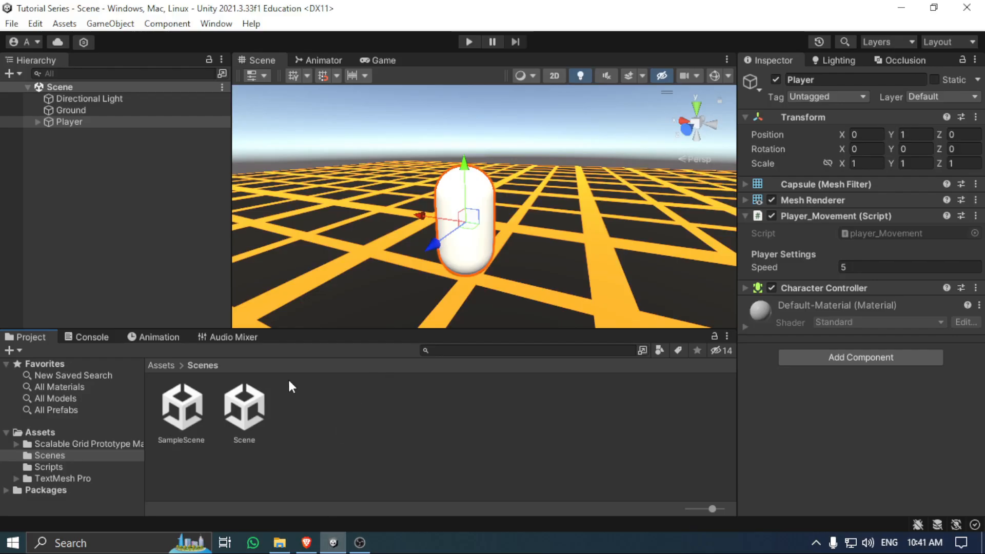
right_click_drag(483, 242, 488, 255)
scroll(471, 221, "down", 6)
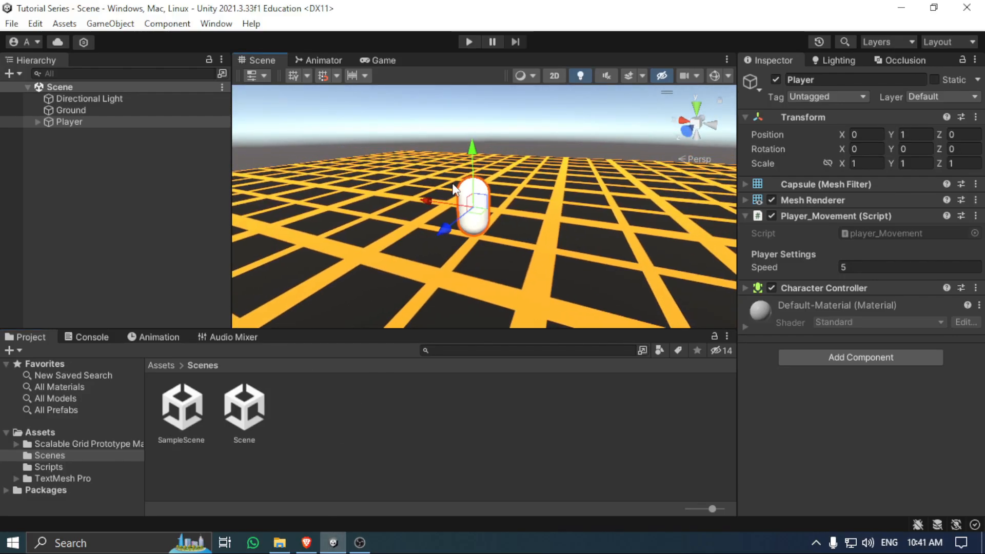
right_click_drag(506, 208, 445, 244)
scroll(501, 223, "down", 4)
left_click(503, 225)
key("s")
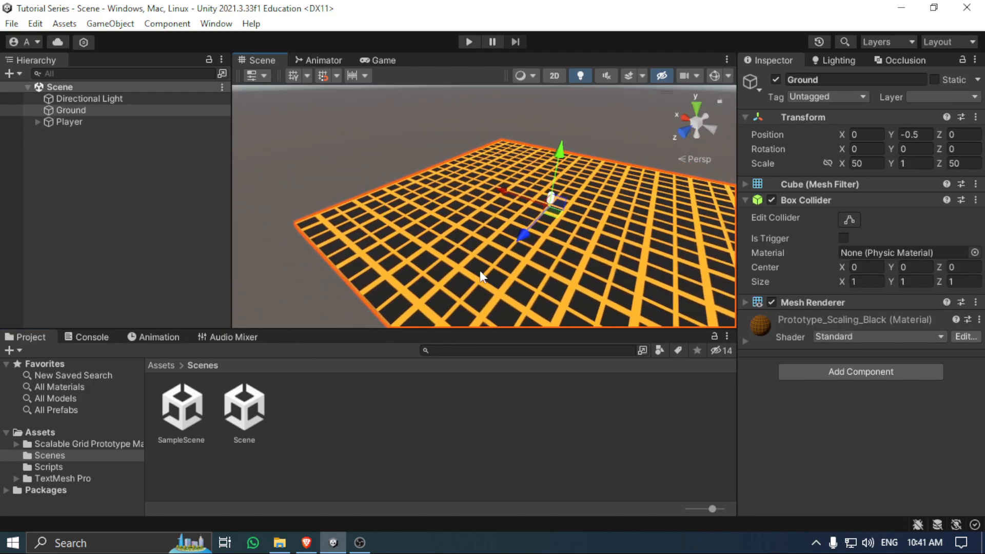
right_click_drag(481, 271, 528, 298)
key("w")
Examine the cam_Look and player_Movement scripts in the project's Scripts folder.
left_click(66, 436)
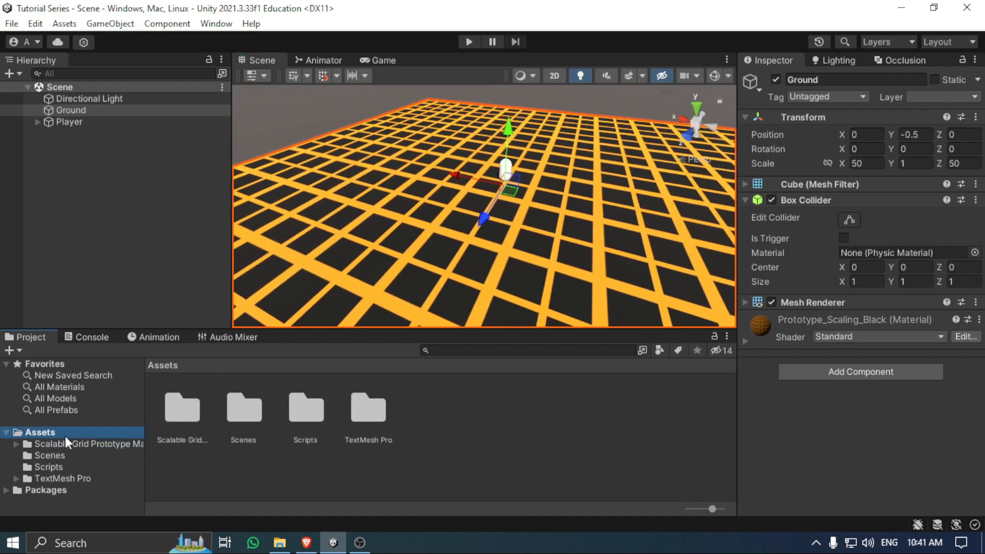
double_click(306, 418)
left_click(182, 411)
left_click(246, 421)
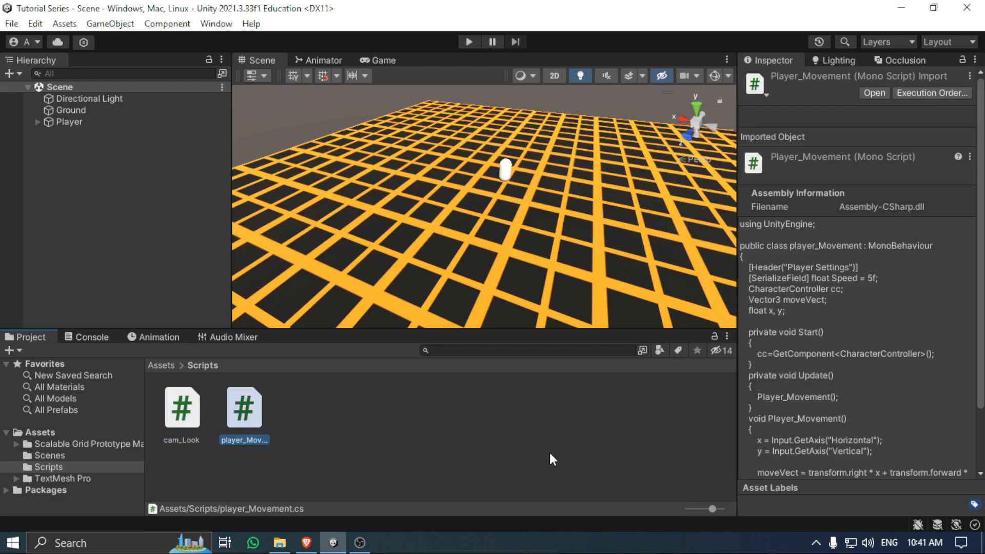
Create a folder named Animations in the project's Assets folder and open it.
left_click(119, 431)
right_click(362, 459)
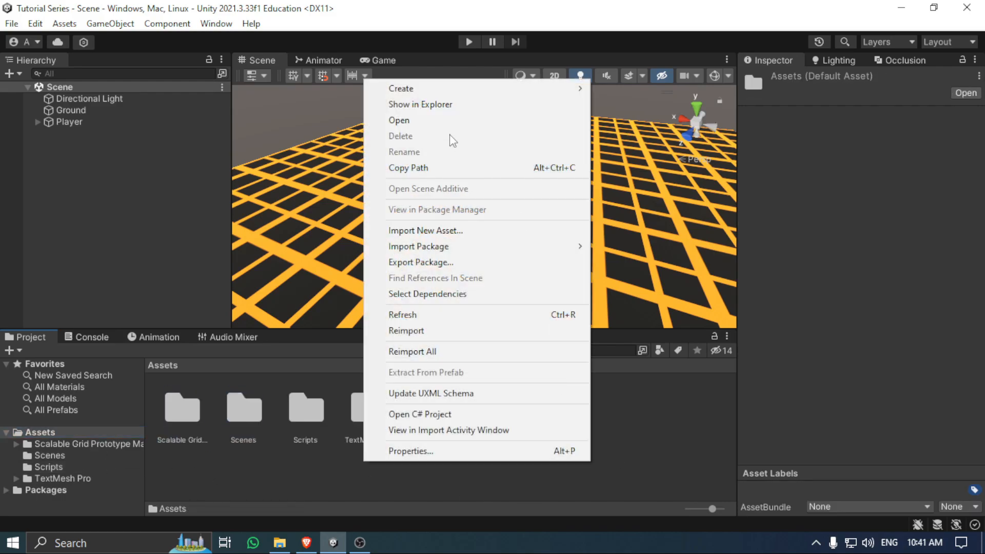
mouse_move(534, 84)
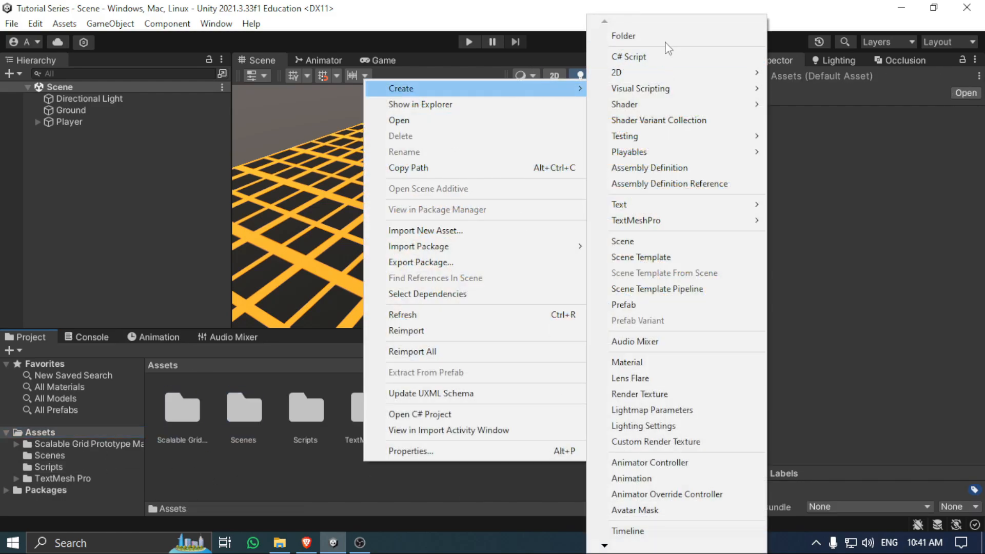
left_click(665, 37)
type("Animatio")
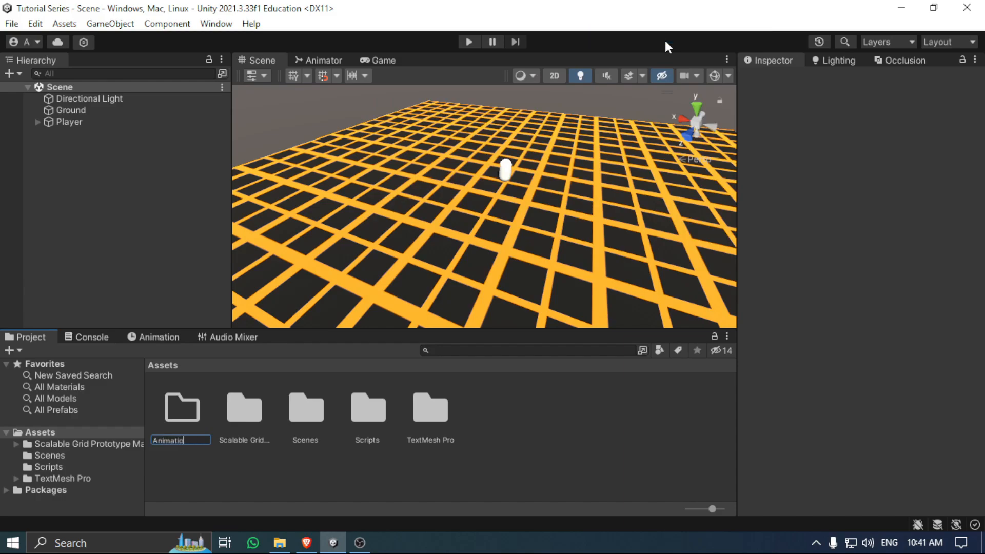
type("ns")
key("Return")
key("Return")
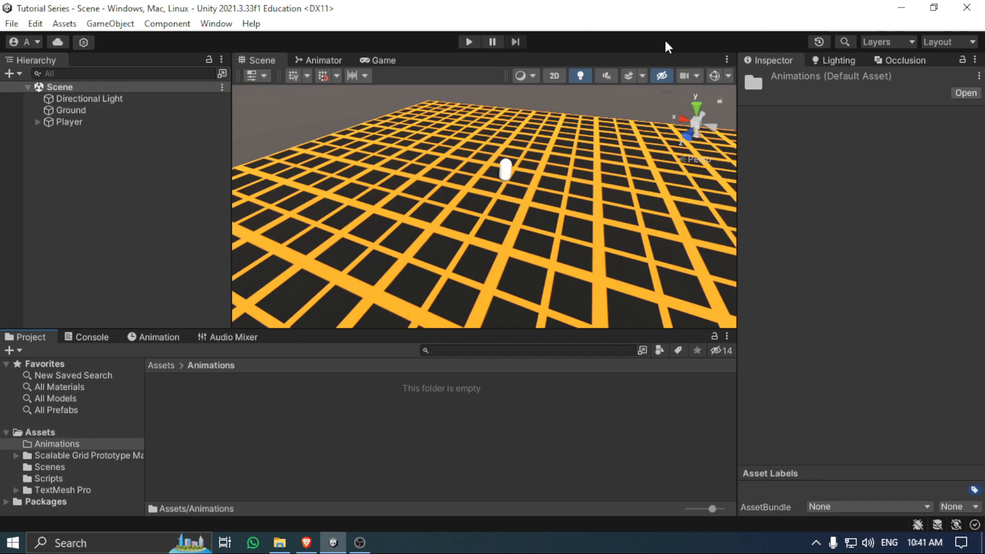
Create a Clips folder inside Animations, duplicate it and name the copy Controller.
right_click(465, 422)
mouse_move(629, 42)
left_click(728, 33)
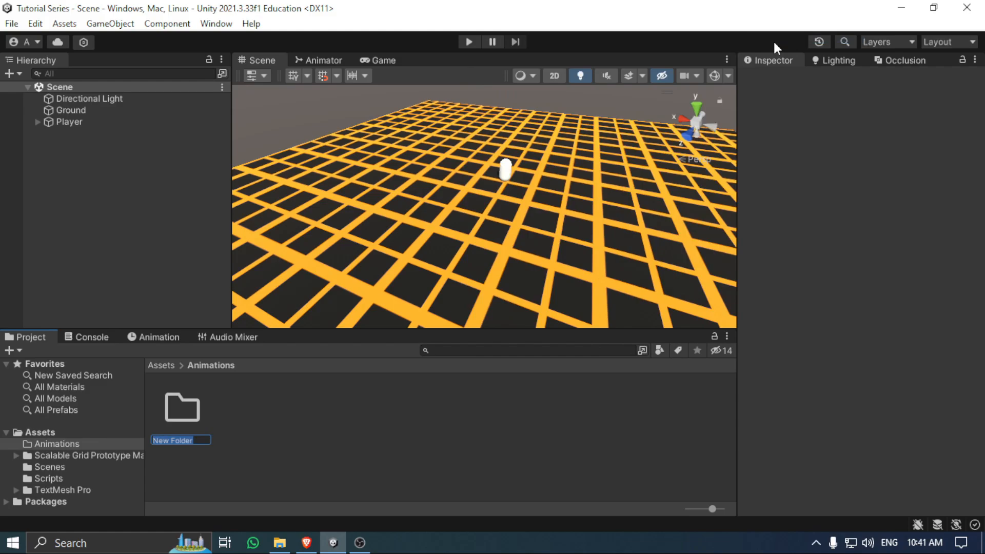
type("Clips")
key("Return")
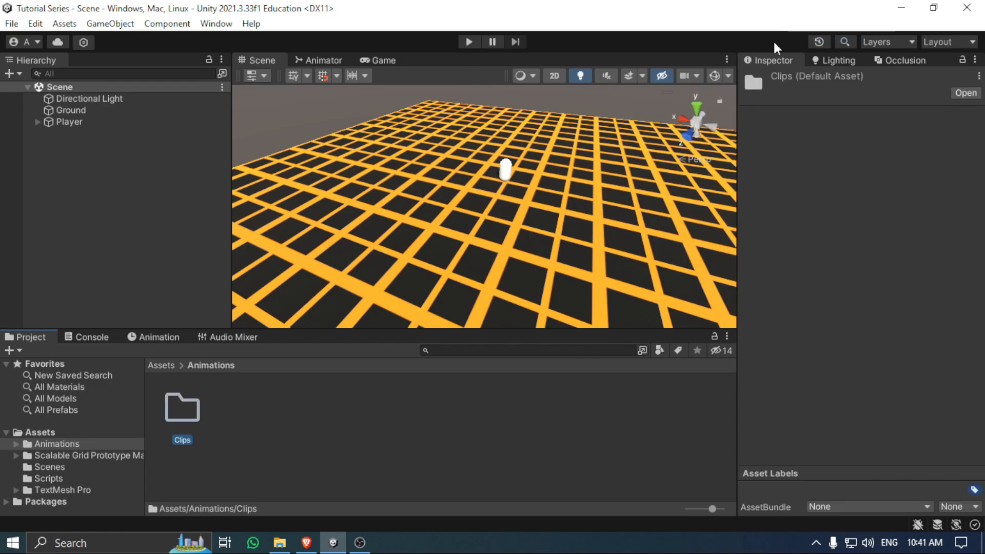
key("ctrl+d")
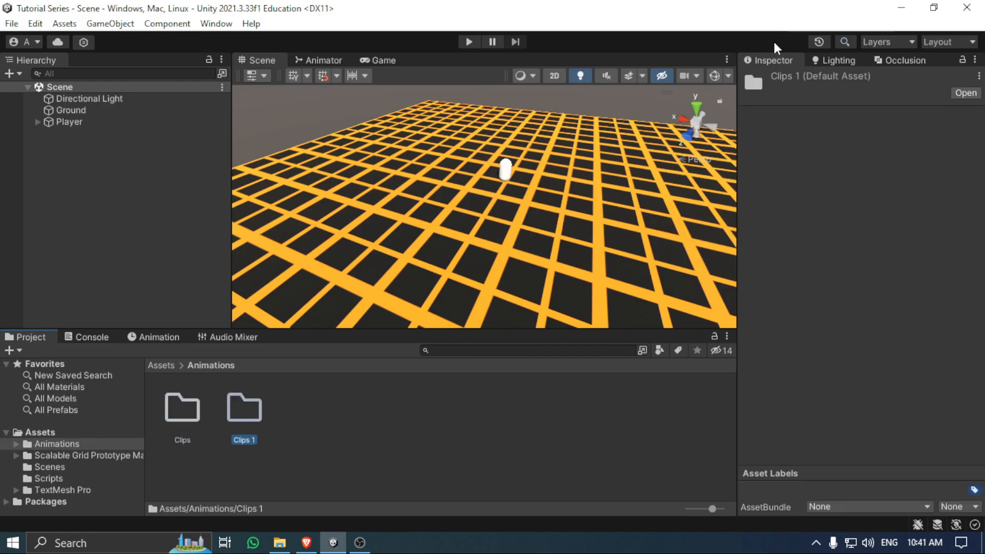
type("Controller")
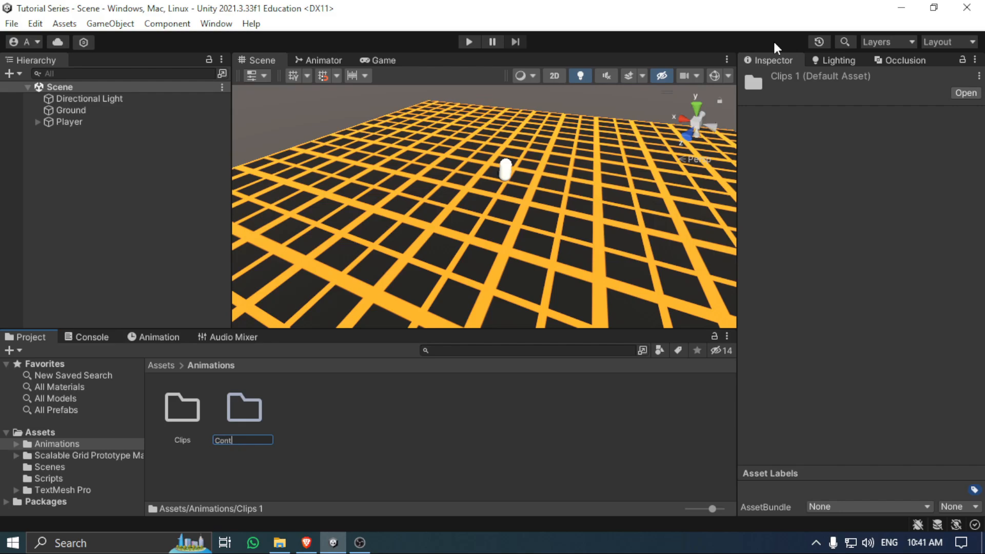
key("Return")
Import the six X Bot FBX files from the XBot folder into Animations/Clips and look through the imported models.
left_click(282, 544)
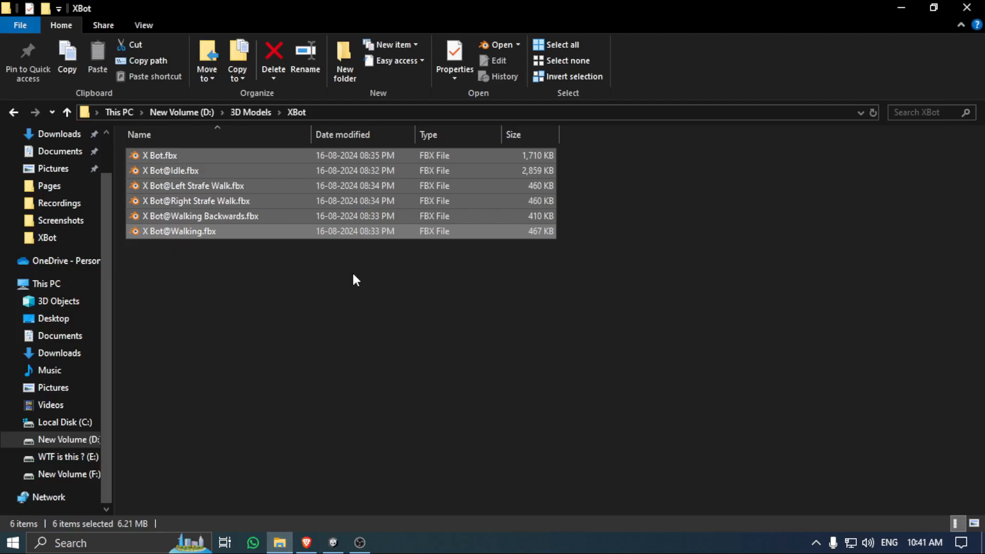
double_click(730, 13)
left_click_drag(761, 248, 254, 448)
left_click(239, 440)
left_click(308, 437)
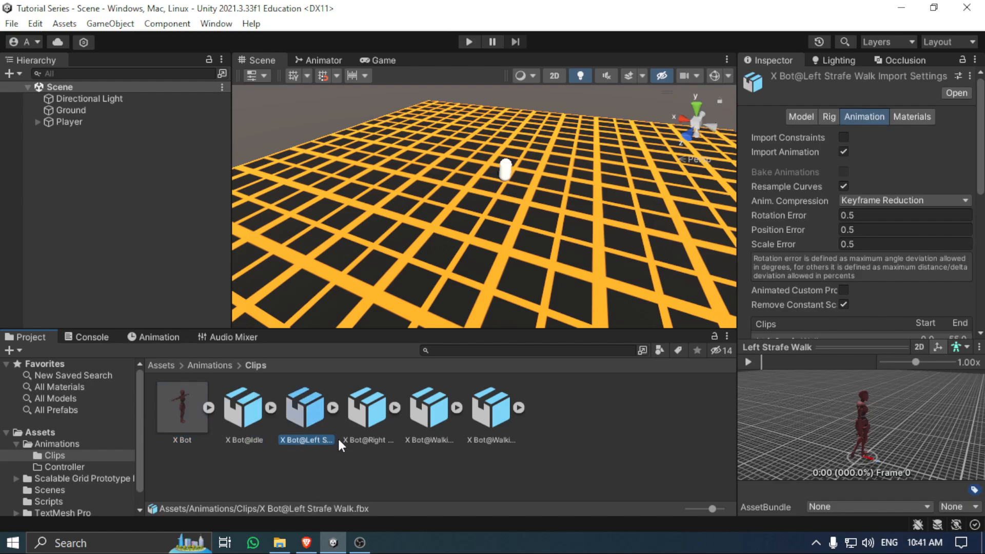
left_click(370, 436)
left_click(500, 436)
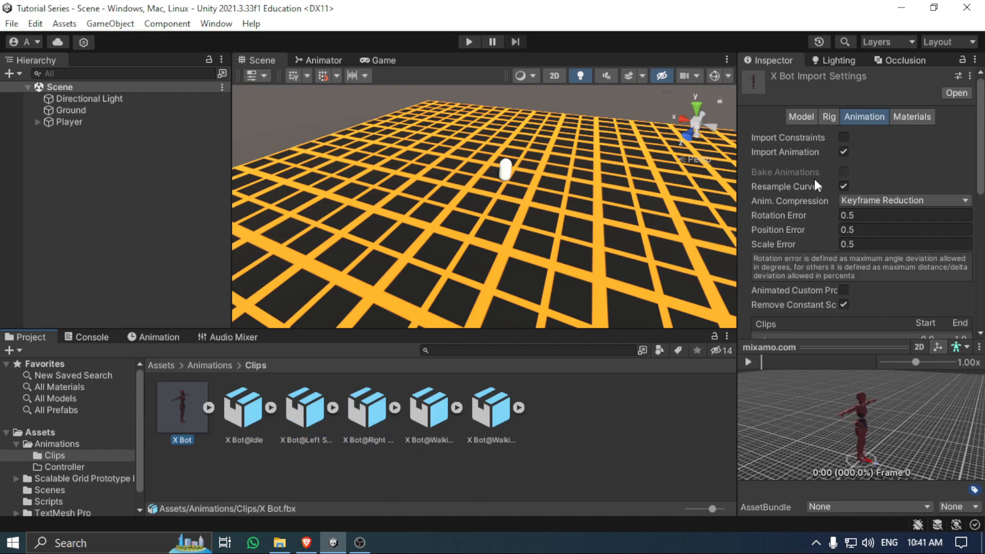
Set the X Bot model's rig animation type to Humanoid with the avatar created from this model, and apply it.
scroll(493, 264, "down", 5)
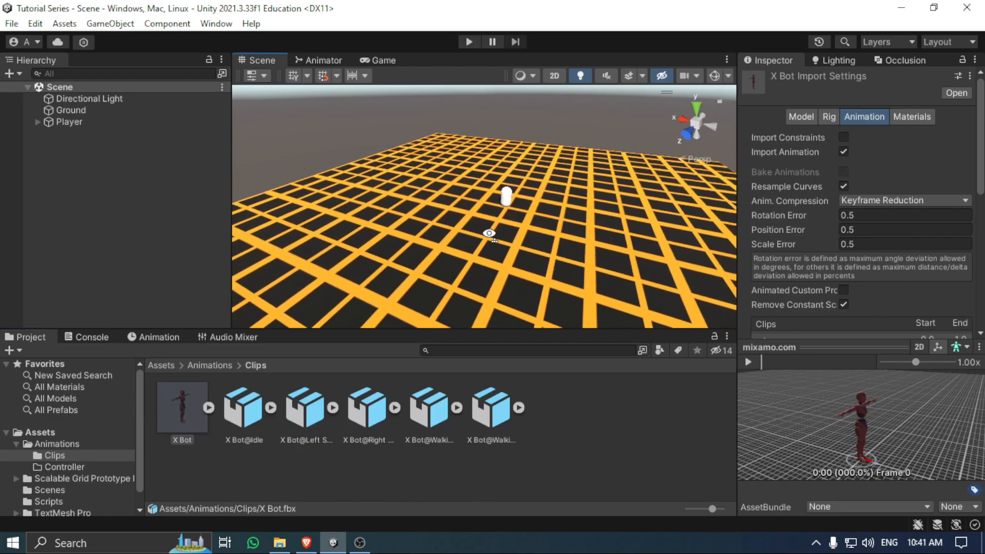
scroll(490, 237, "down", 1)
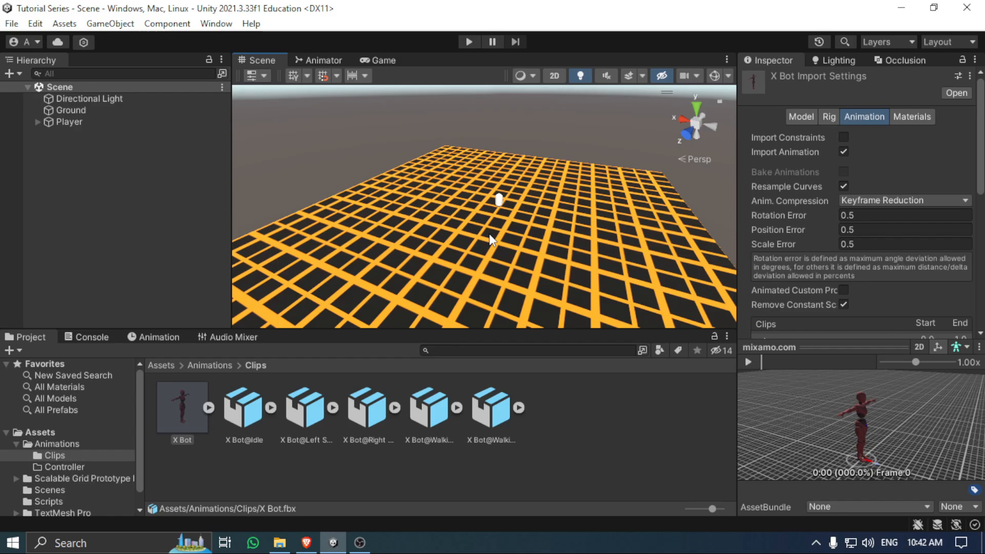
left_click(831, 117)
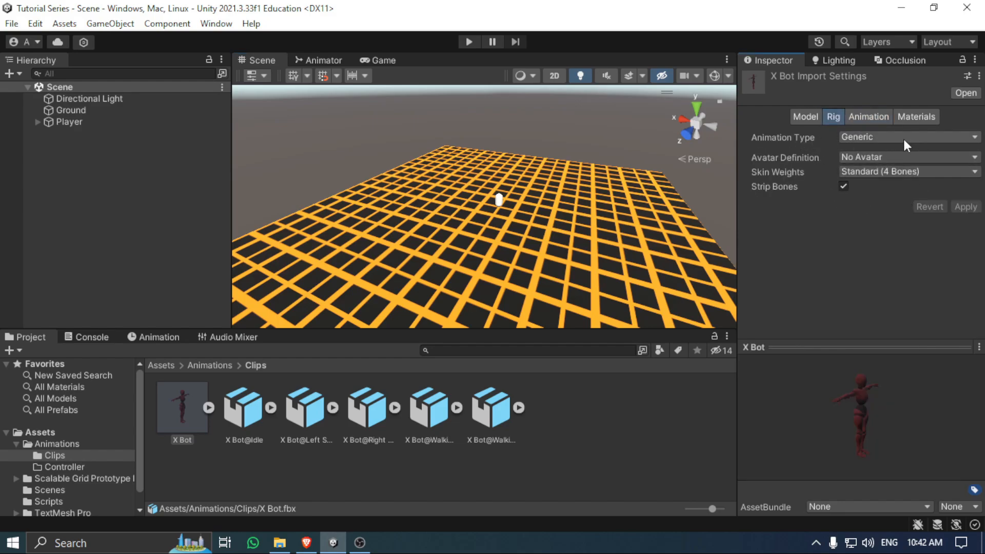
left_click(187, 433)
left_click(854, 138)
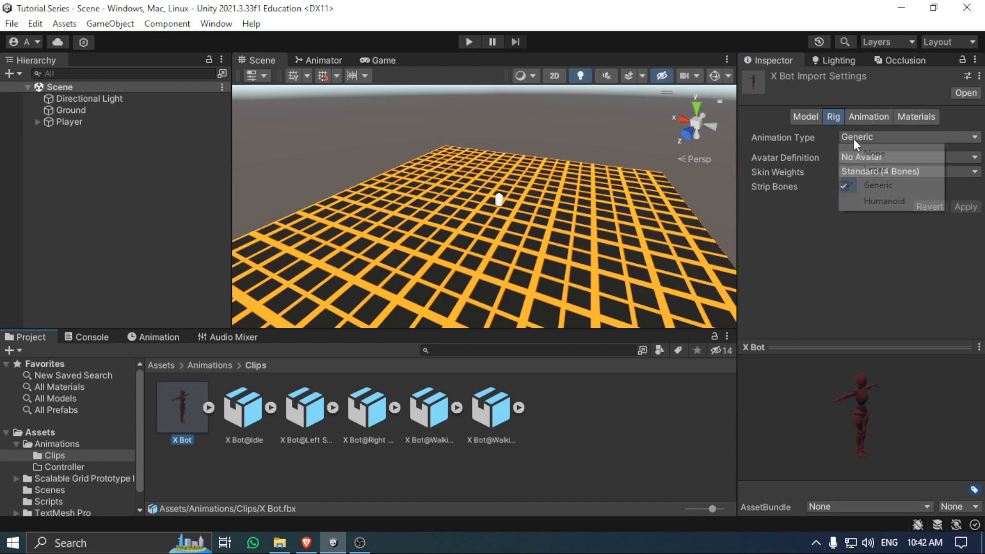
left_click(873, 199)
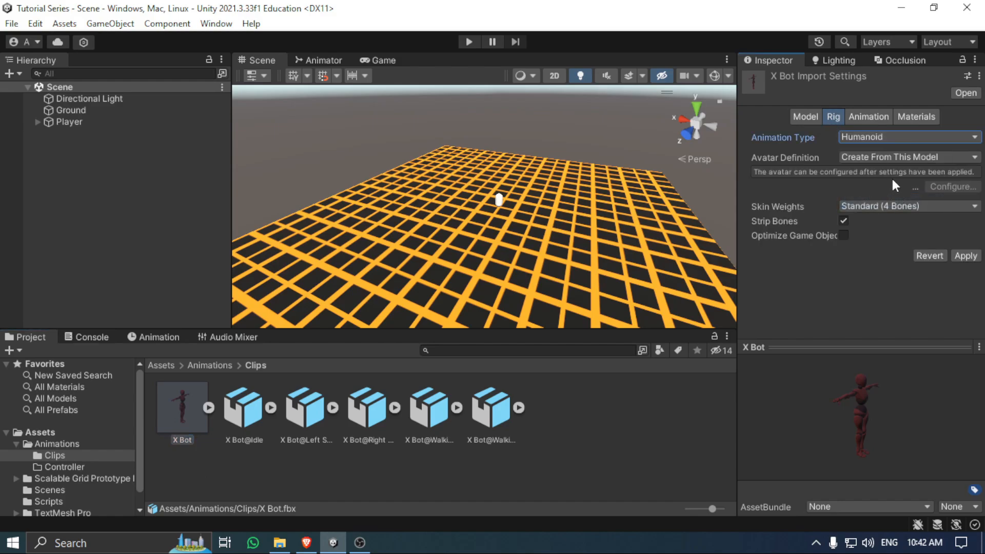
left_click(963, 255)
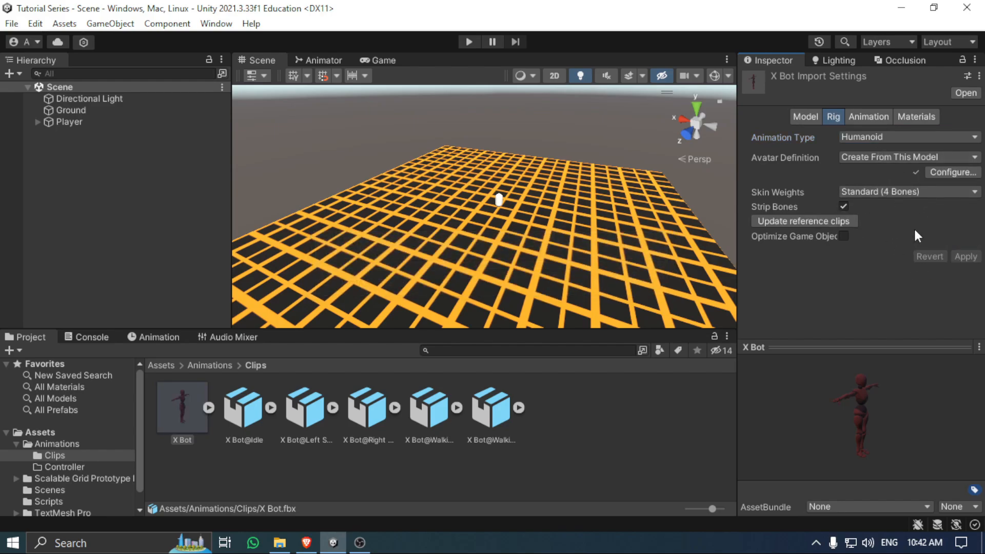
Look through the rig import settings of the X Bot idle, strafe and walking animation files.
left_click(248, 429)
left_click(307, 429)
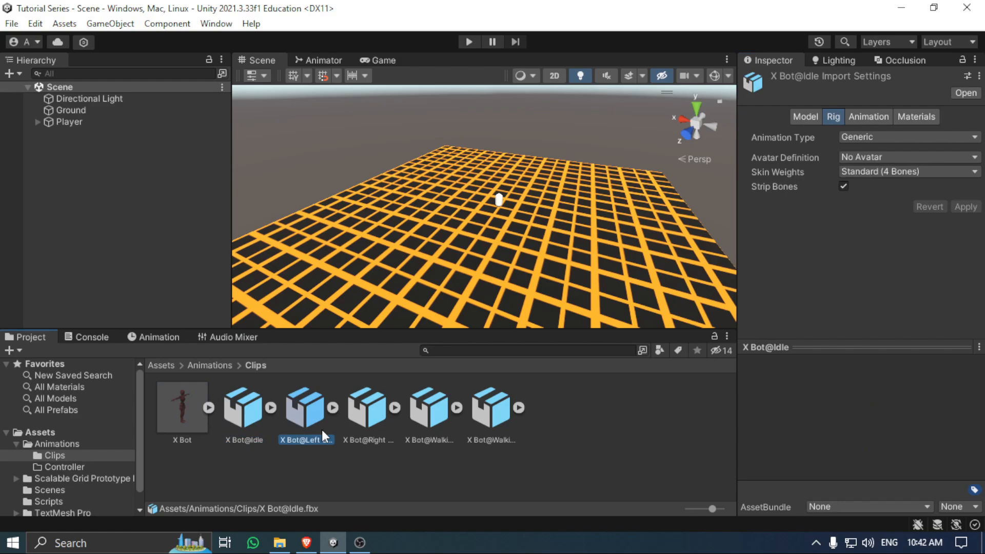
left_click(362, 434)
left_click(433, 432)
left_click(375, 431)
left_click(258, 429)
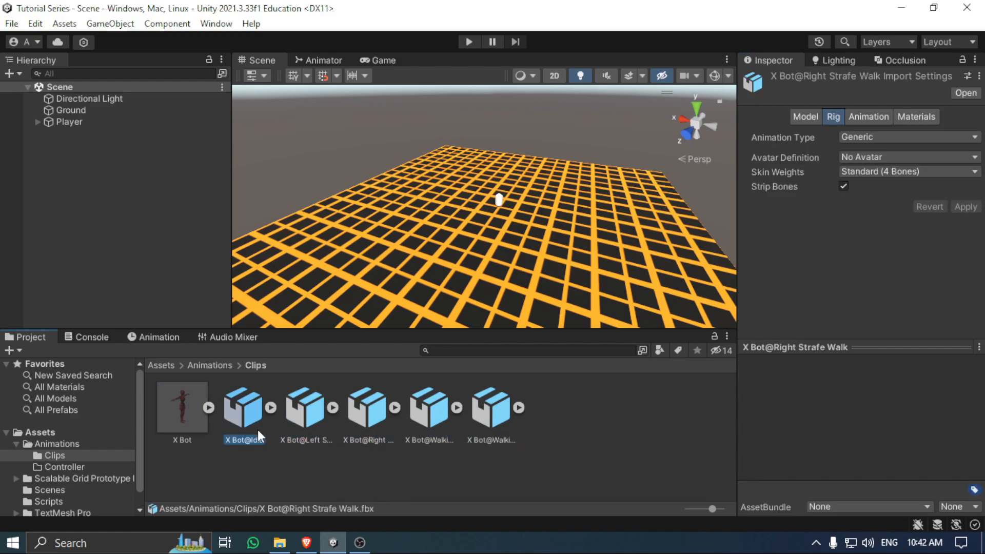
left_click(329, 432)
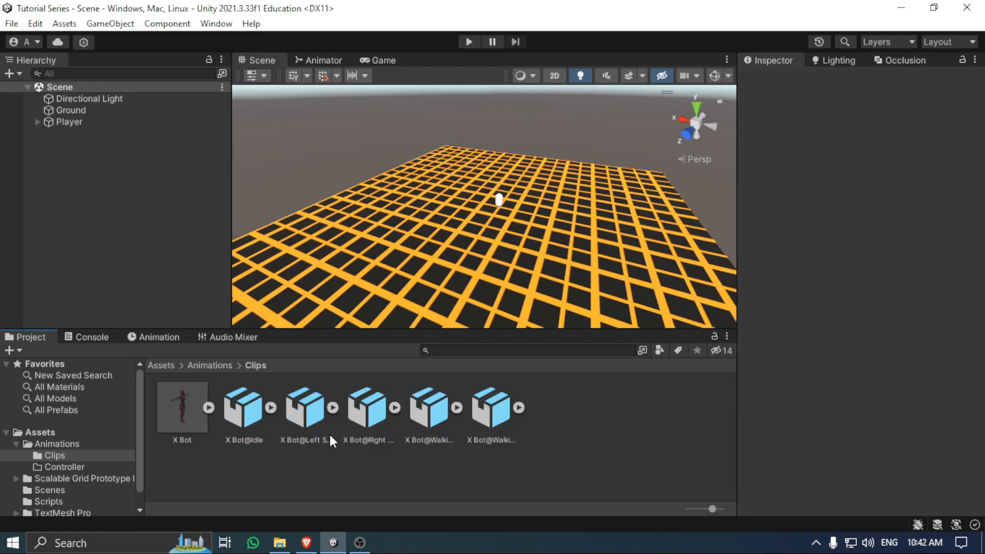
Select all five X Bot animation files in the Clips folder and set their rig animation type to Humanoid.
left_click(243, 421)
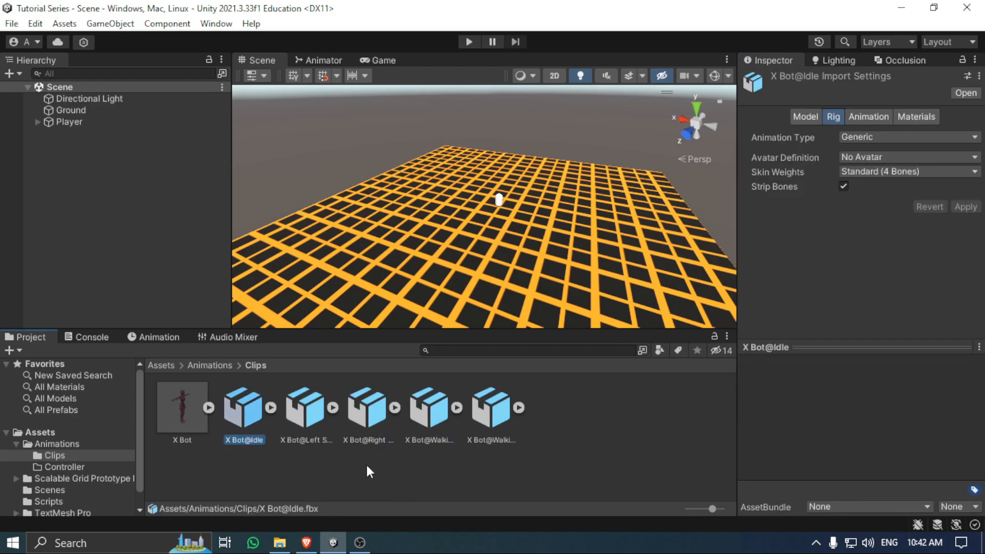
left_click(485, 436, "shift")
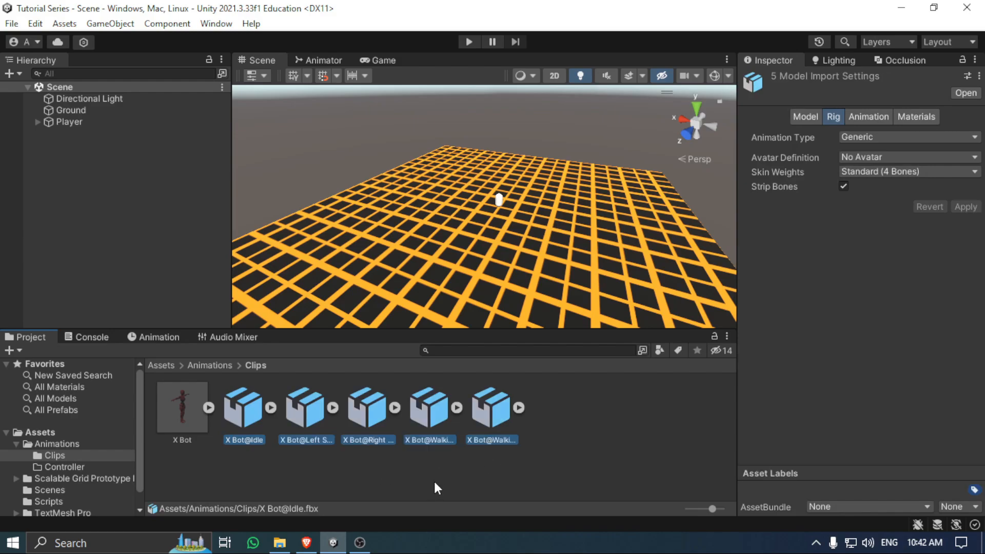
left_click(884, 137)
left_click(887, 204)
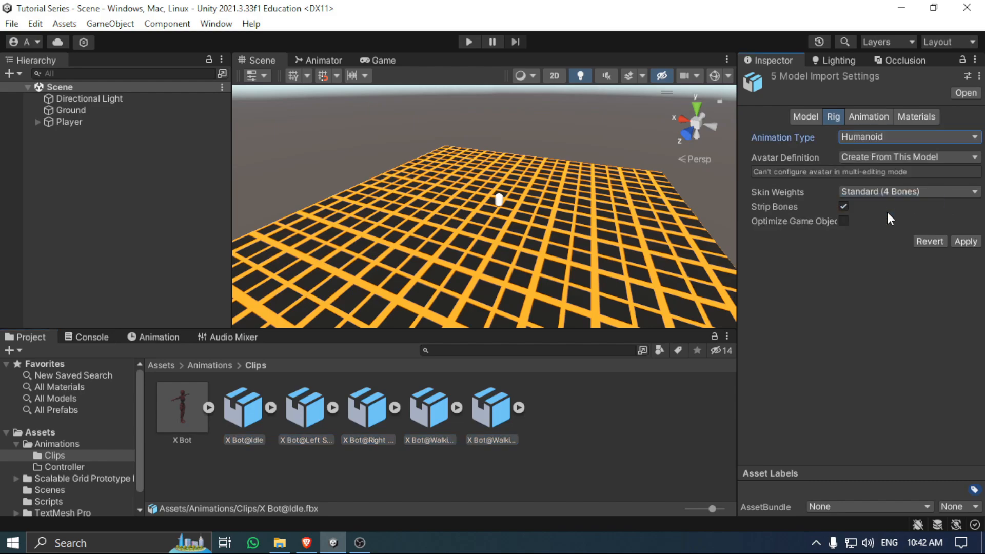
Set the animation files' avatar definition to Copy From Other Avatar with X BotAvatar as the source, and apply it.
left_click(872, 157)
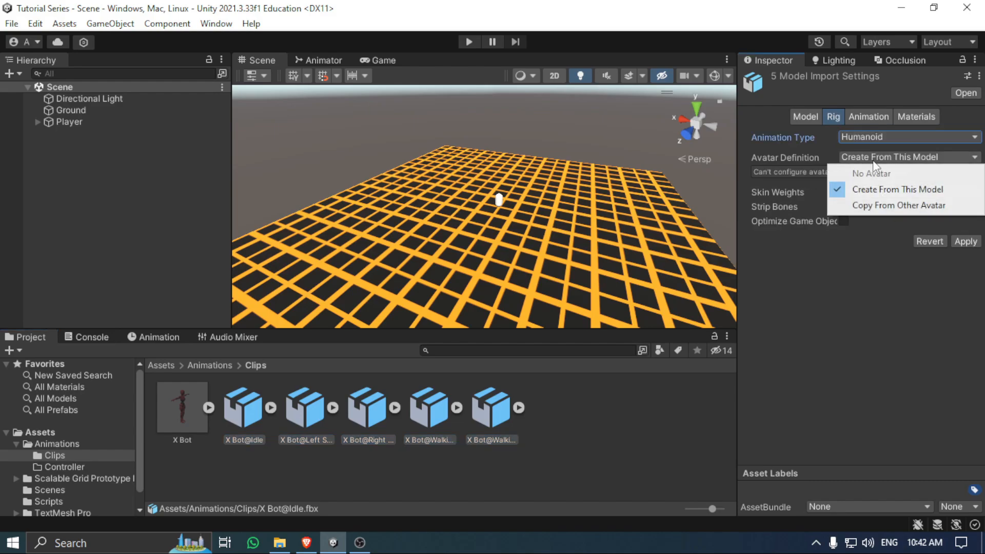
left_click(885, 199)
left_click(974, 212)
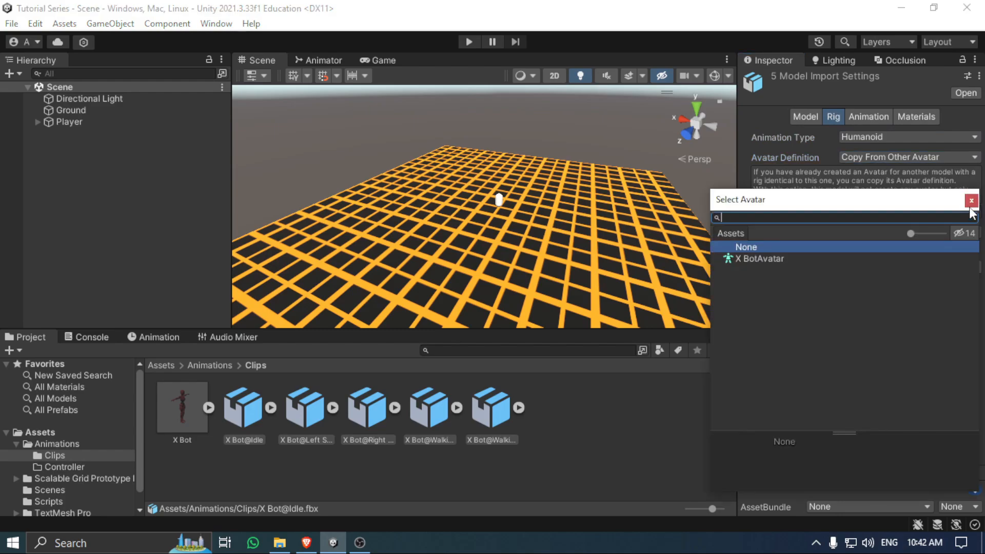
double_click(759, 258)
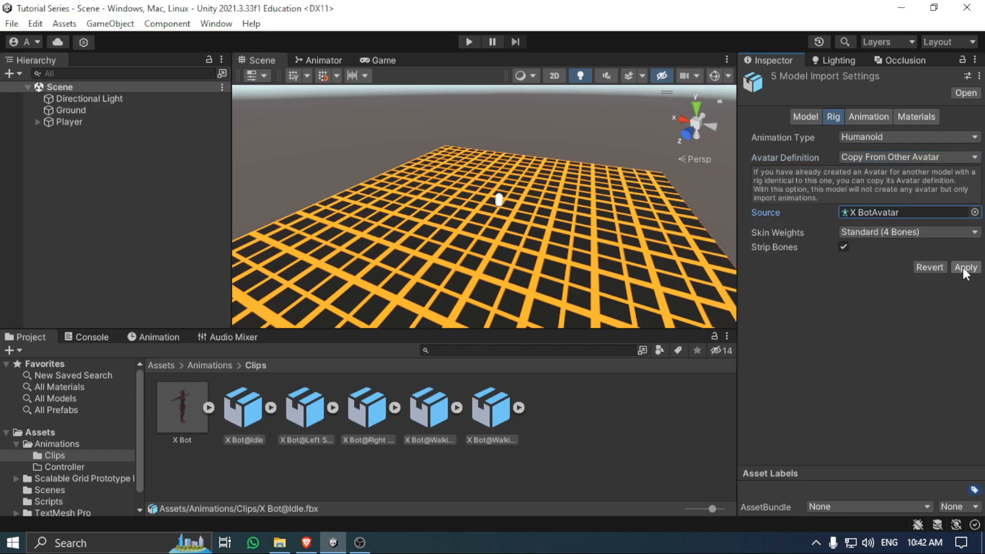
left_click(965, 267)
View the X Bot@Idle animation import settings and its character preview.
left_click(240, 440)
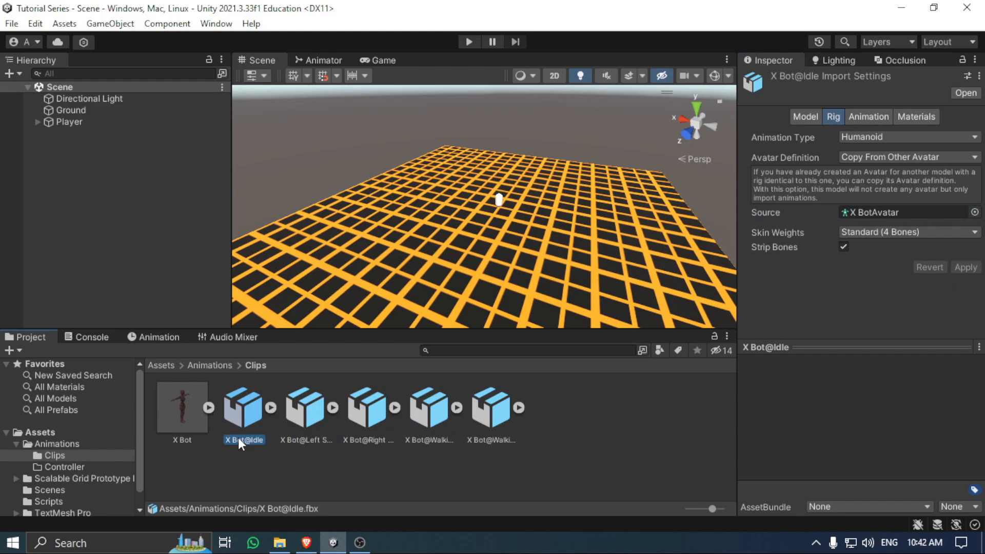
left_click(863, 116)
left_click_drag(932, 434, 869, 418)
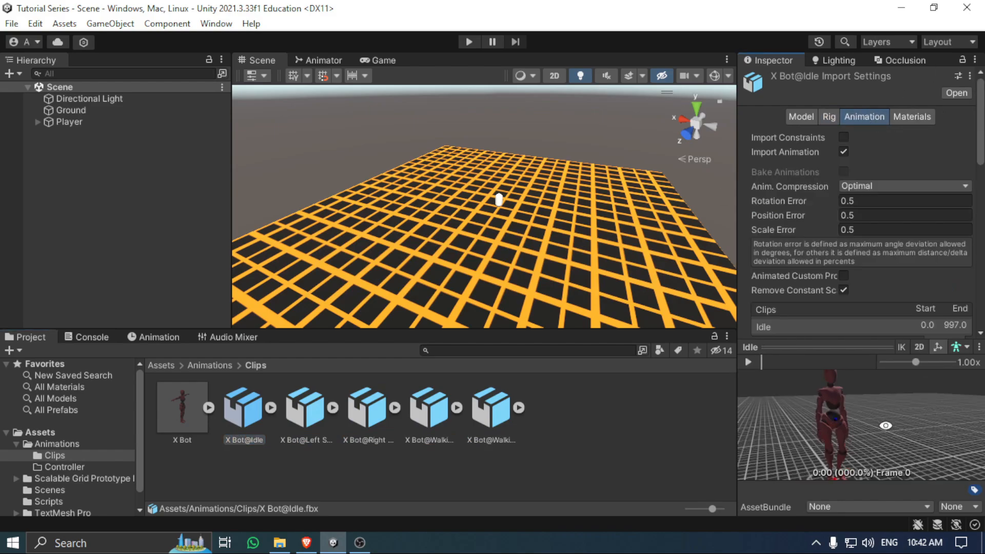
left_click(256, 454)
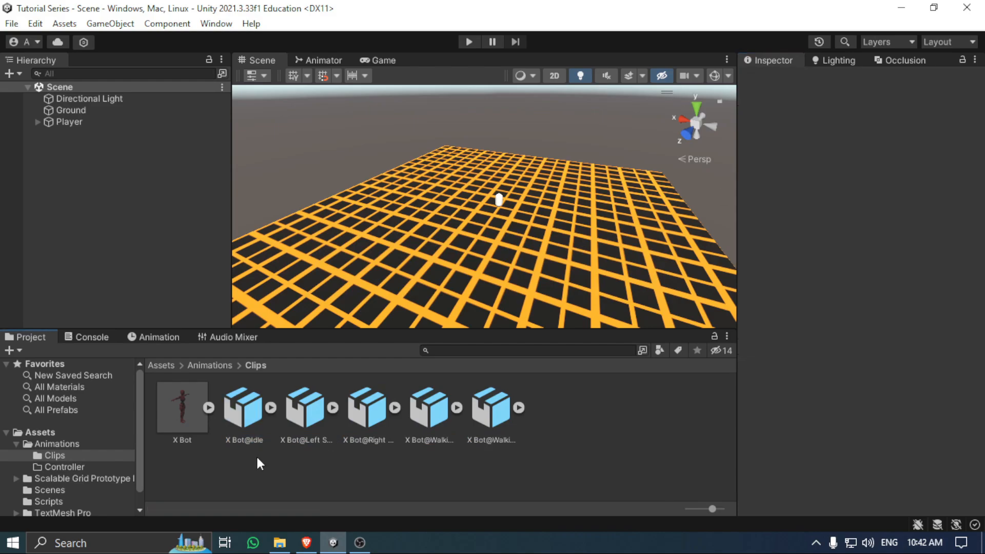
Expand the X Bot model's sub-assets and open the avatar configuration of X BotAvatar.
left_click(210, 406)
scroll(300, 443, "down", 1)
left_click(183, 478)
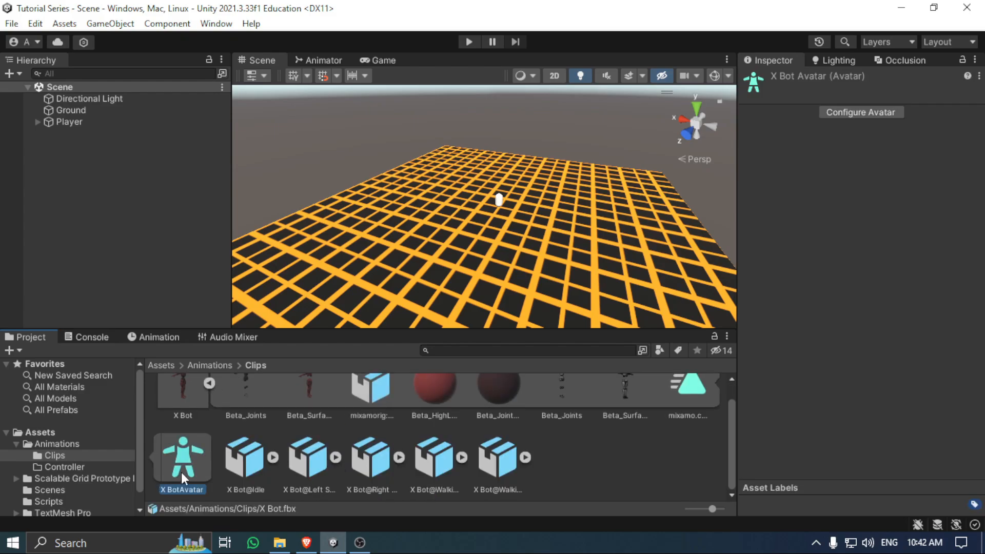
left_click(860, 112)
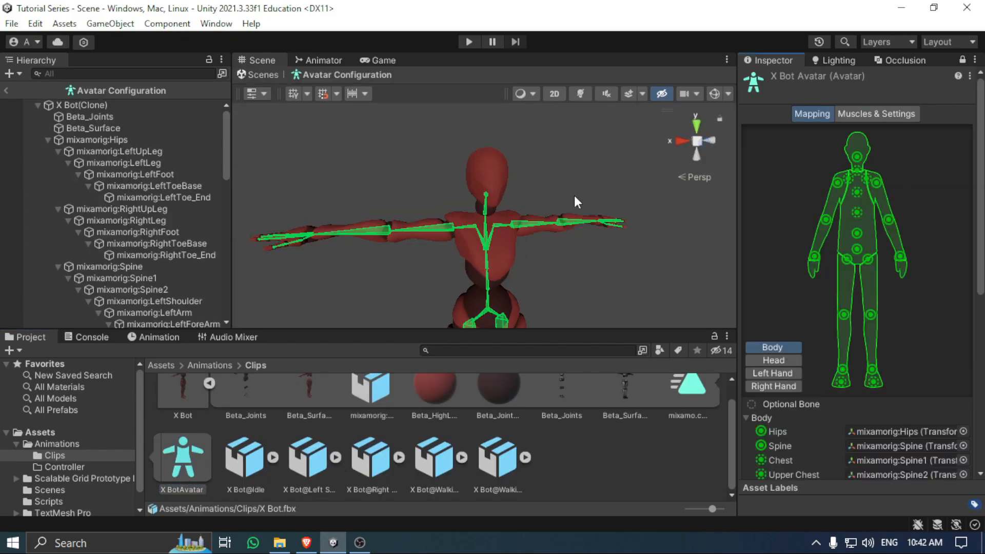
Examine the X Bot skeleton from several views and review the body, arm and leg bone mapping.
left_click_drag(443, 264, 544, 195, "alt")
scroll(617, 209, "up", 5)
scroll(529, 190, "down", 5)
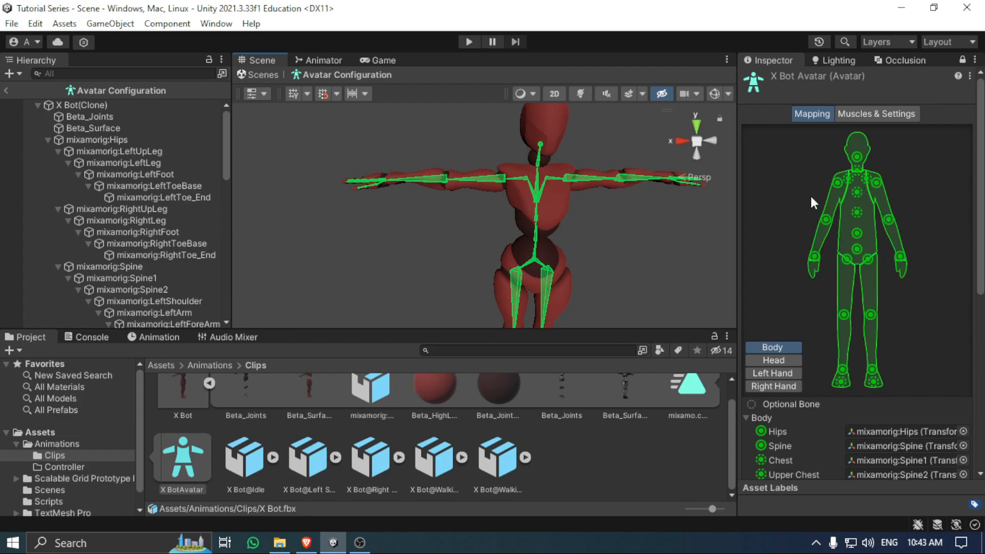
scroll(485, 213, "down", 3)
left_click_drag(484, 213, 511, 201, "alt")
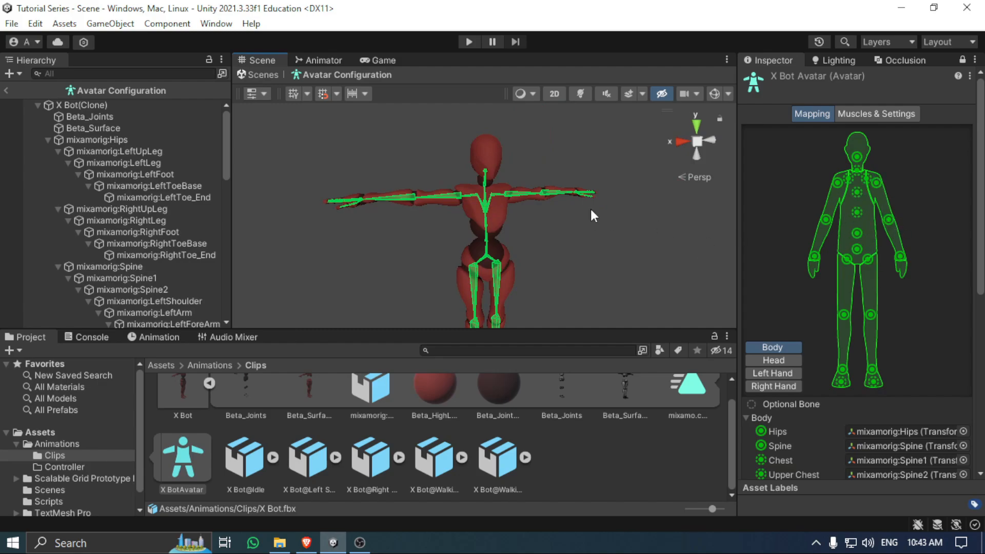
scroll(899, 200, "down", 10)
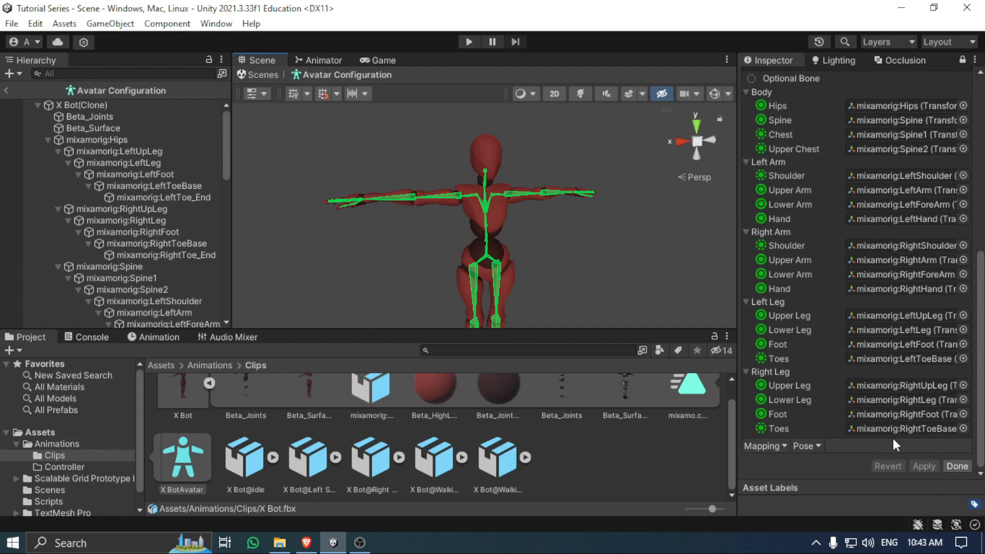
scroll(839, 414, "up", 3)
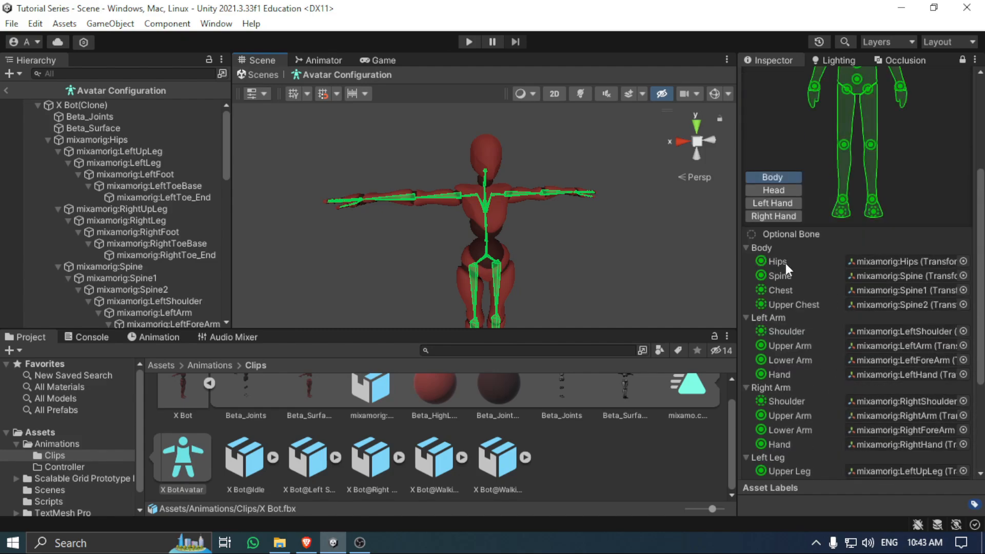
scroll(833, 367, "down", 3)
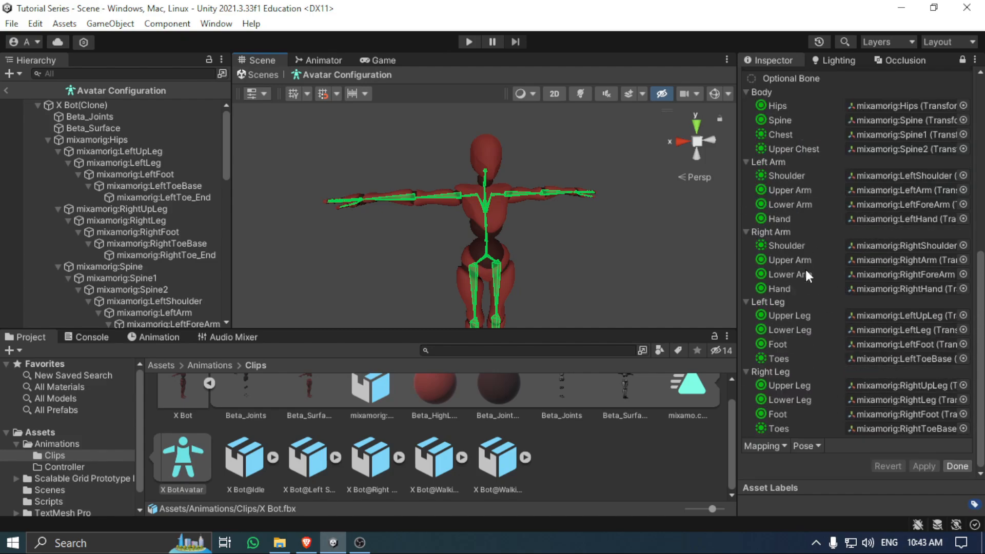
scroll(805, 264, "up", 2)
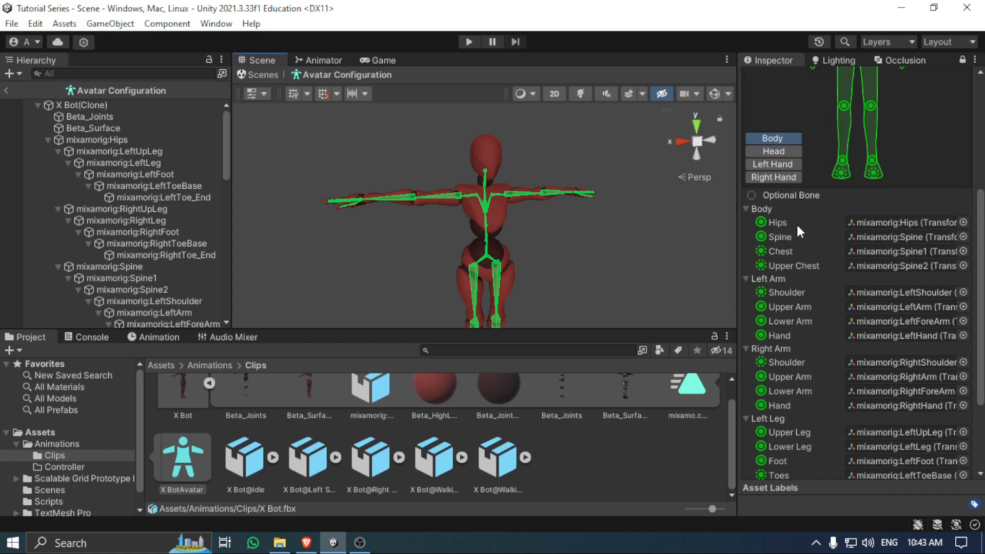
Review the avatar's head, left hand and right hand bone mappings, and return to the body mapping.
left_click(783, 151)
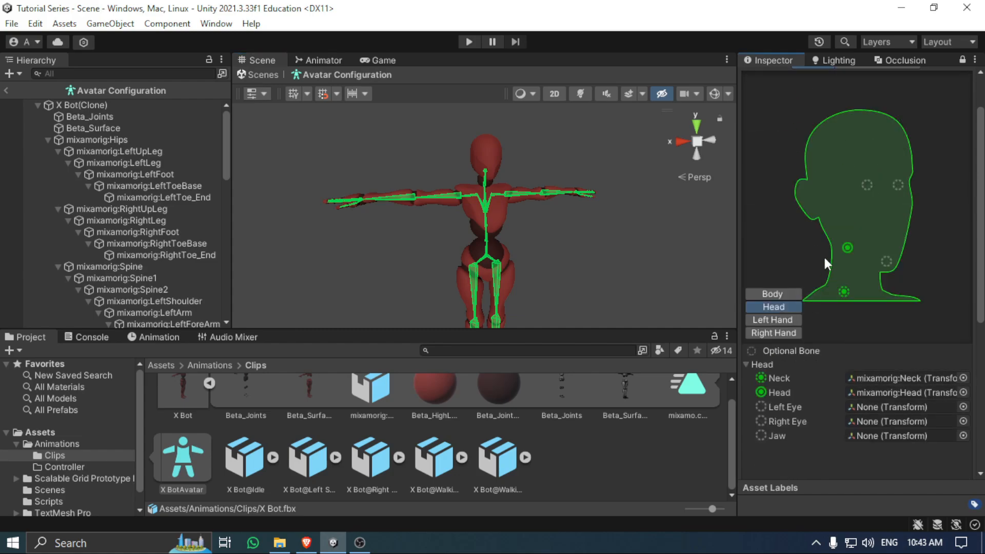
left_click(783, 321)
left_click(780, 332)
left_click(787, 319)
left_click(788, 307)
left_click(790, 294)
Exit the avatar configuration and return to the main scene.
left_click(209, 383)
left_click(250, 441)
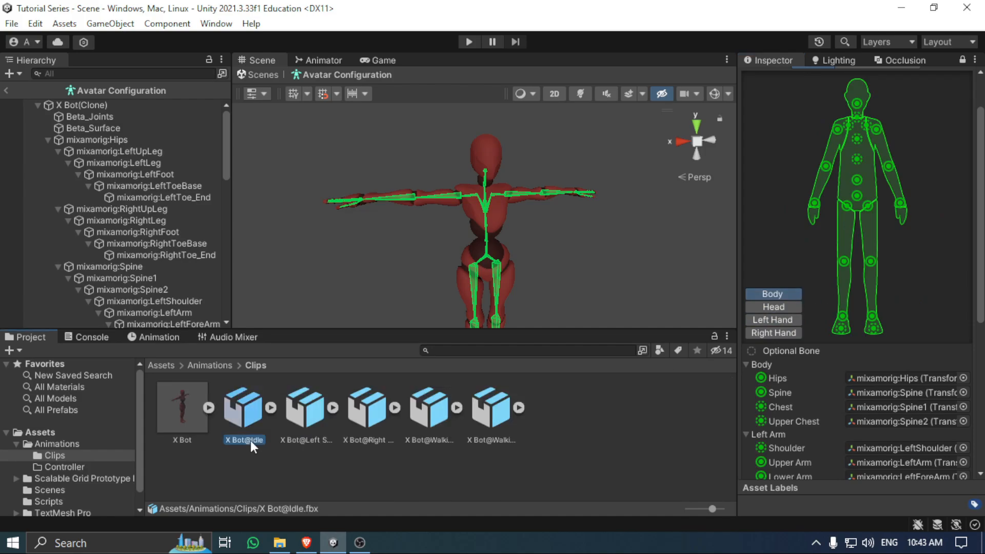
left_click(298, 431)
left_click(370, 434)
left_click(6, 91)
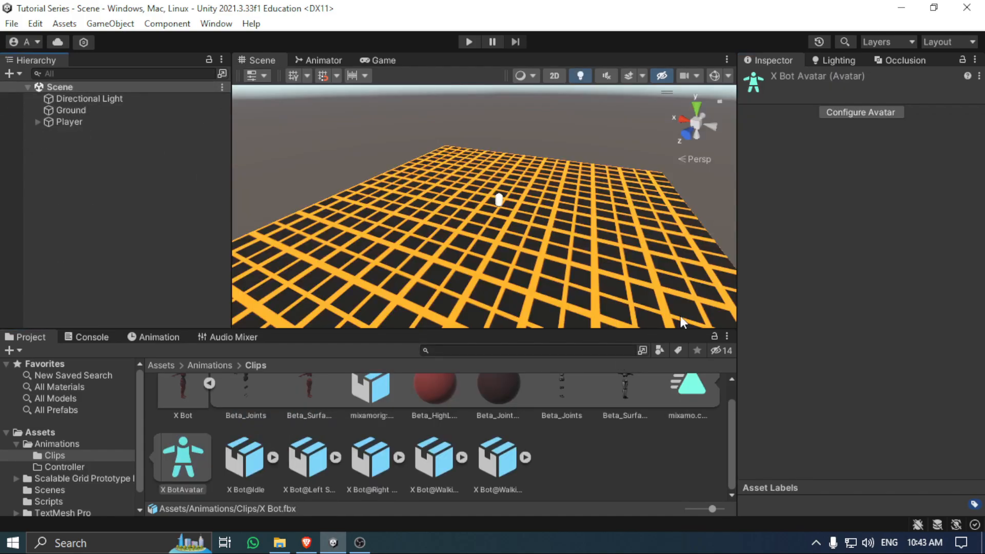
Expand the X Bot@Idle file, play its Idle animation in the preview and pause it.
left_click(273, 456)
left_click(262, 464)
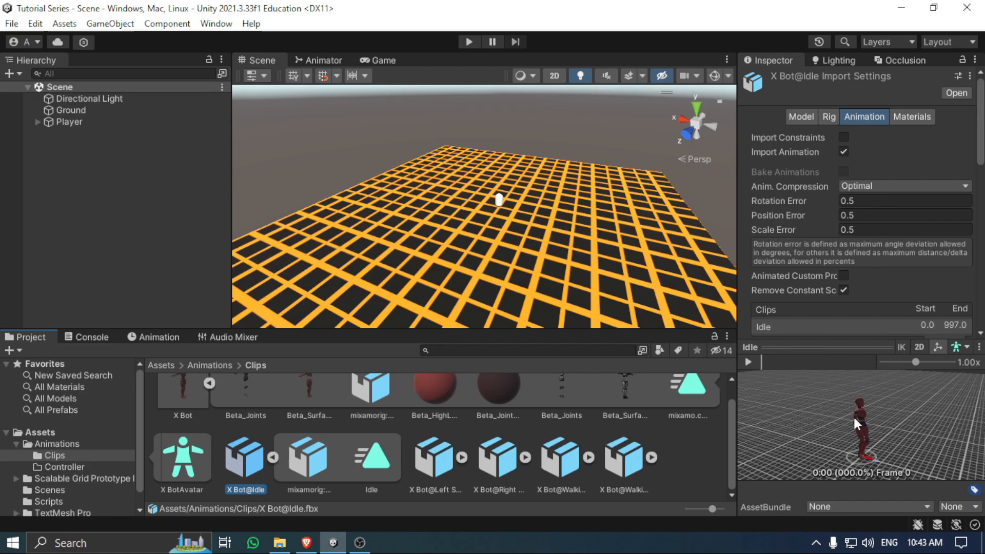
left_click(748, 362)
scroll(892, 448, "up", 5)
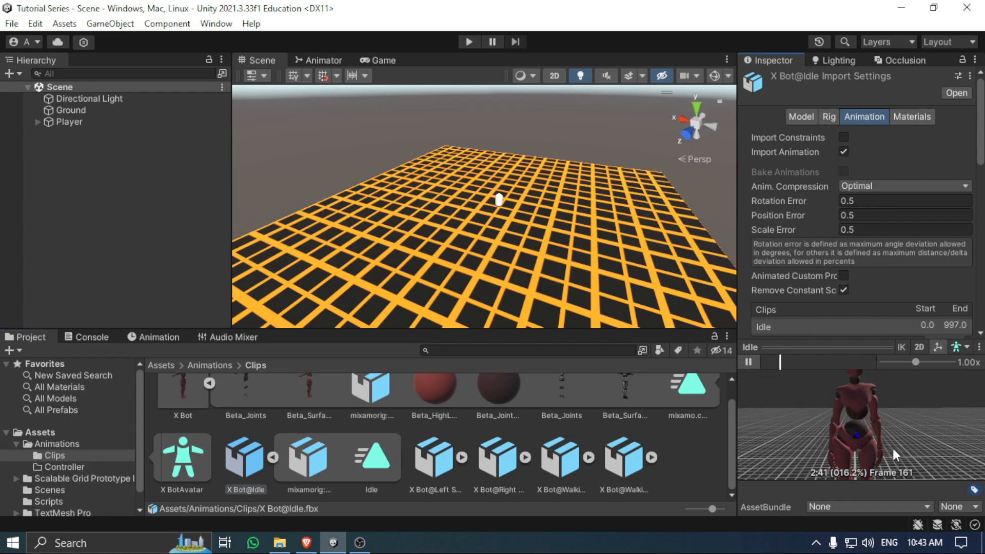
left_click(749, 363)
scroll(400, 431, "up", 1)
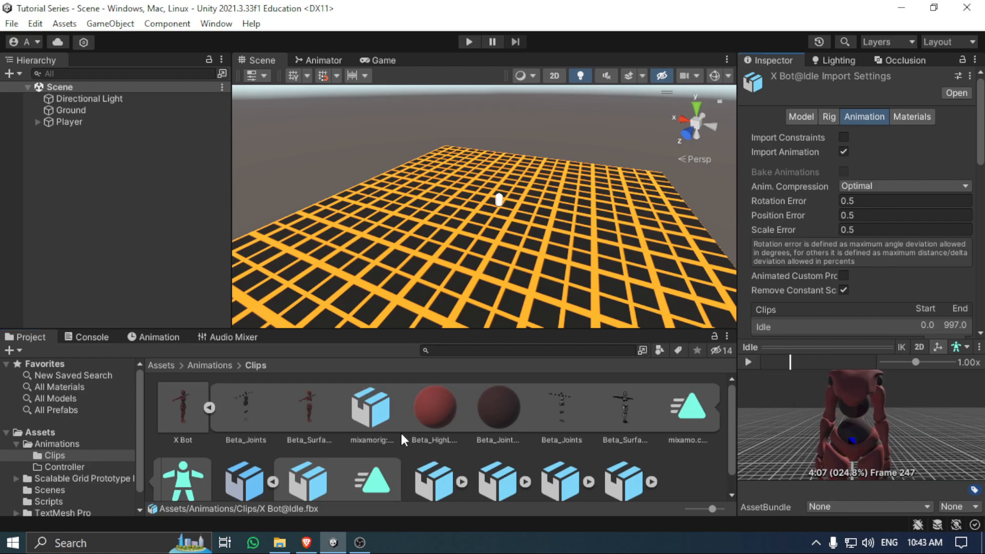
Reopen the X BotAvatar configuration to inspect its skeleton once more, and return to the scene.
scroll(210, 403, "down", 1)
double_click(183, 457)
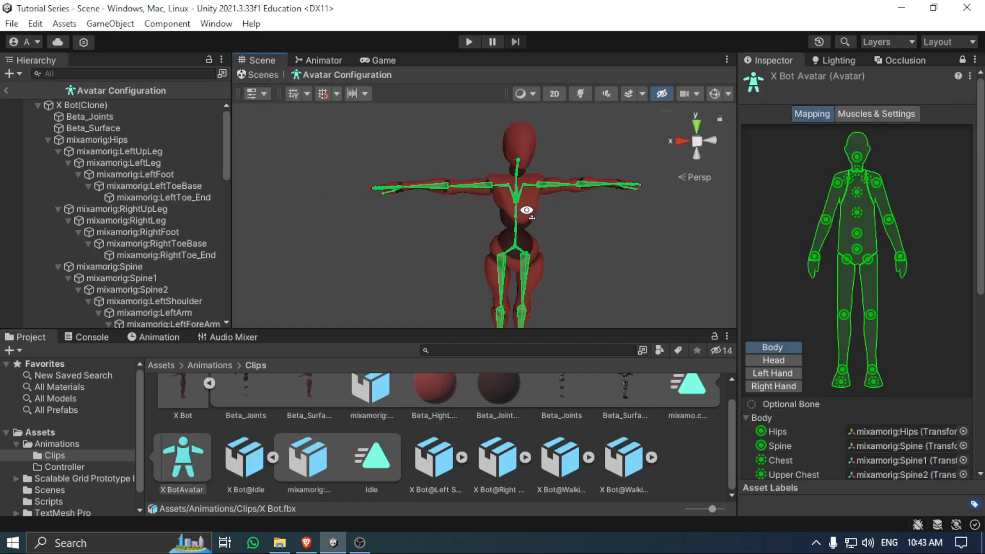
scroll(434, 210, "up", 4)
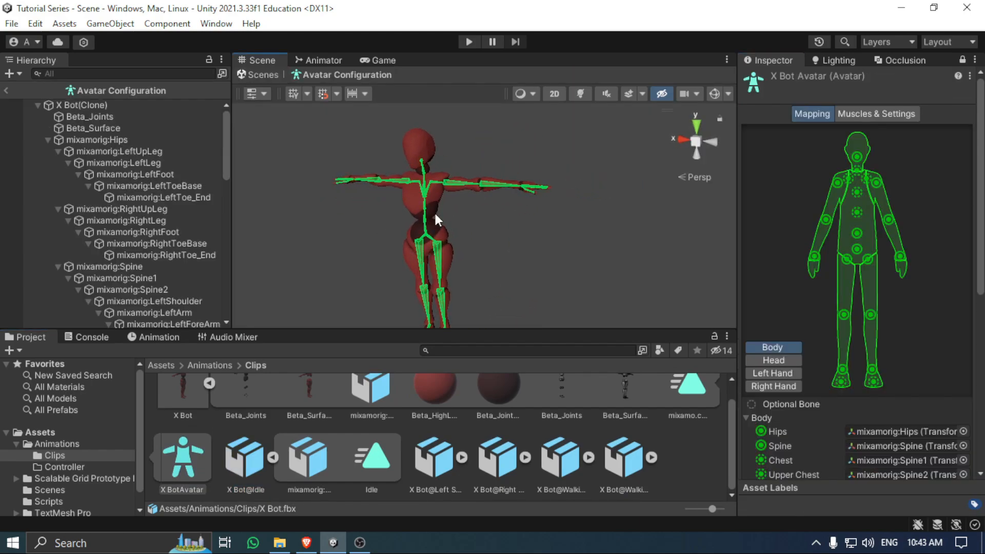
left_click(251, 452)
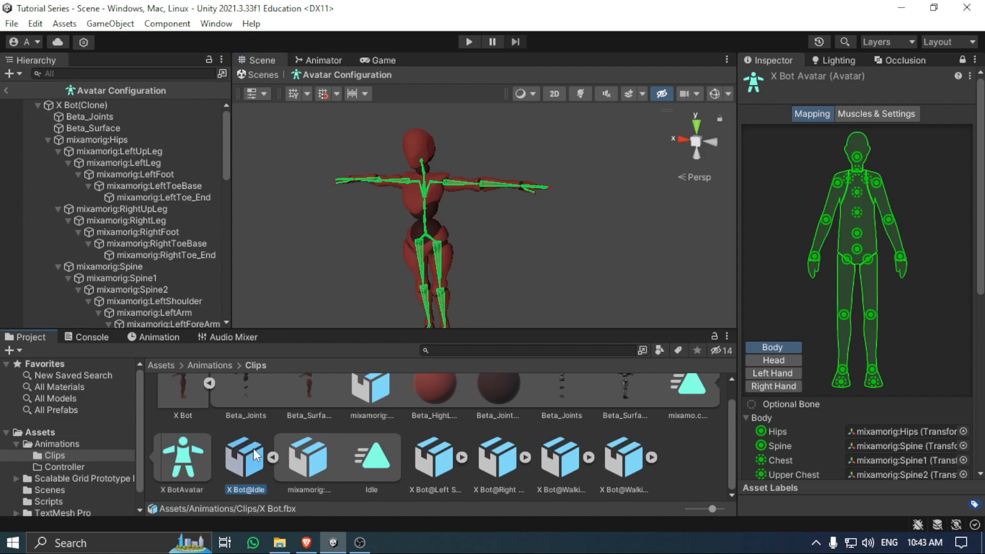
left_click(209, 383)
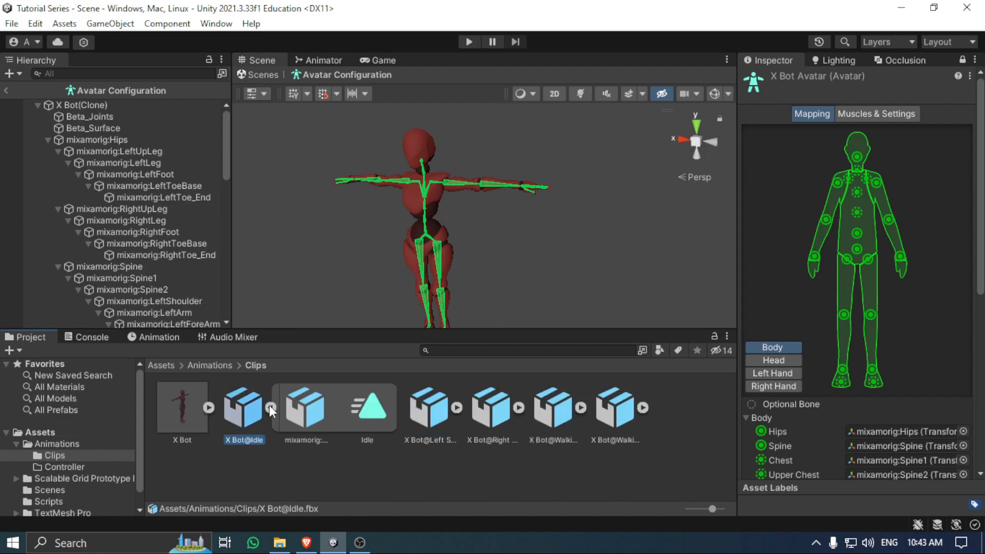
left_click(7, 90)
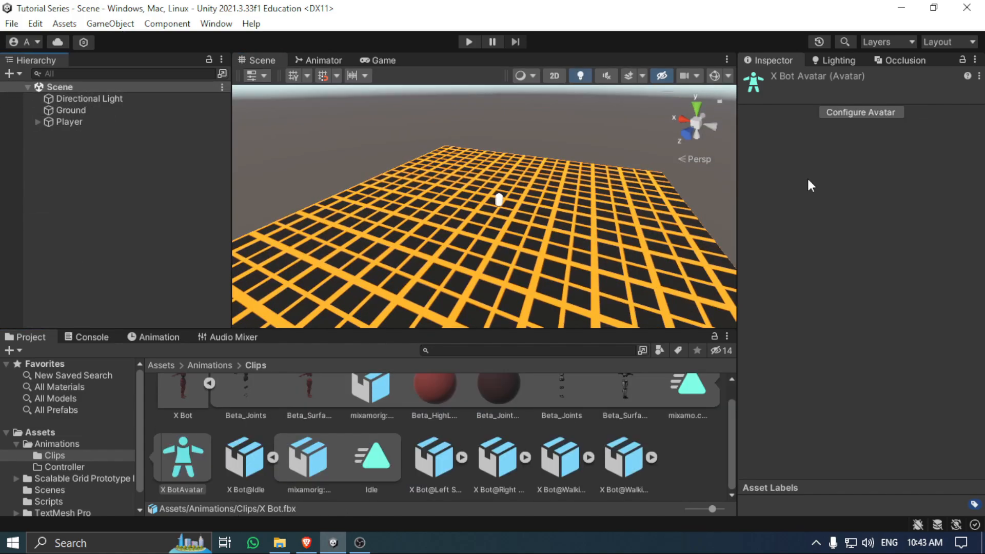
Show the loop and root transform settings of the X Bot@Idle clip and play its preview.
left_click(244, 457)
scroll(888, 242, "down", 5)
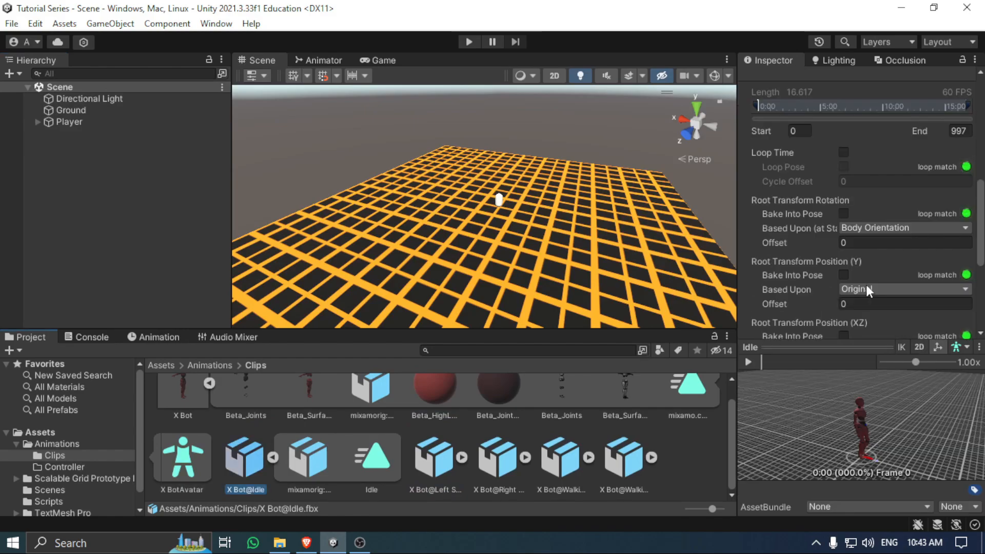
scroll(519, 458, "up", 2)
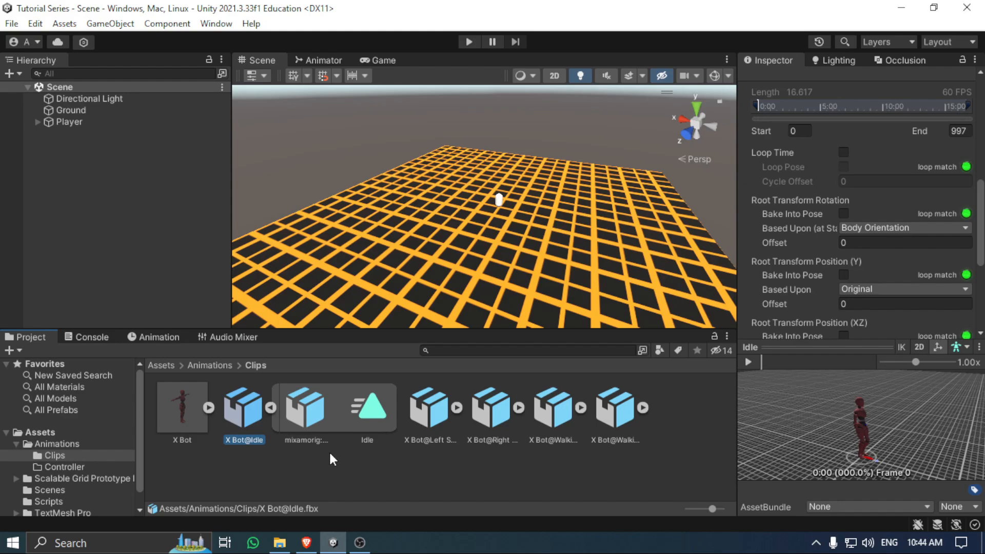
left_click(271, 408)
scroll(922, 423, "up", 2)
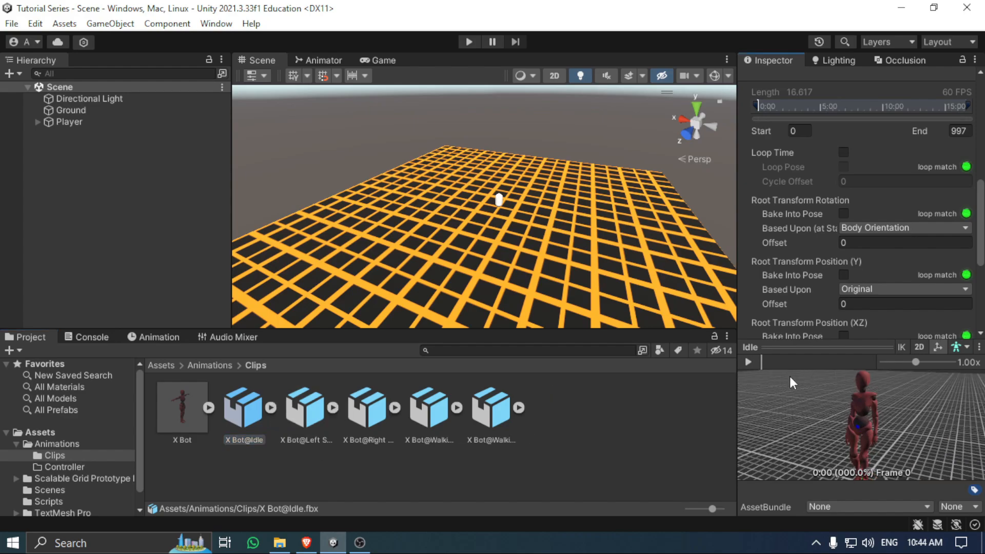
left_click(747, 363)
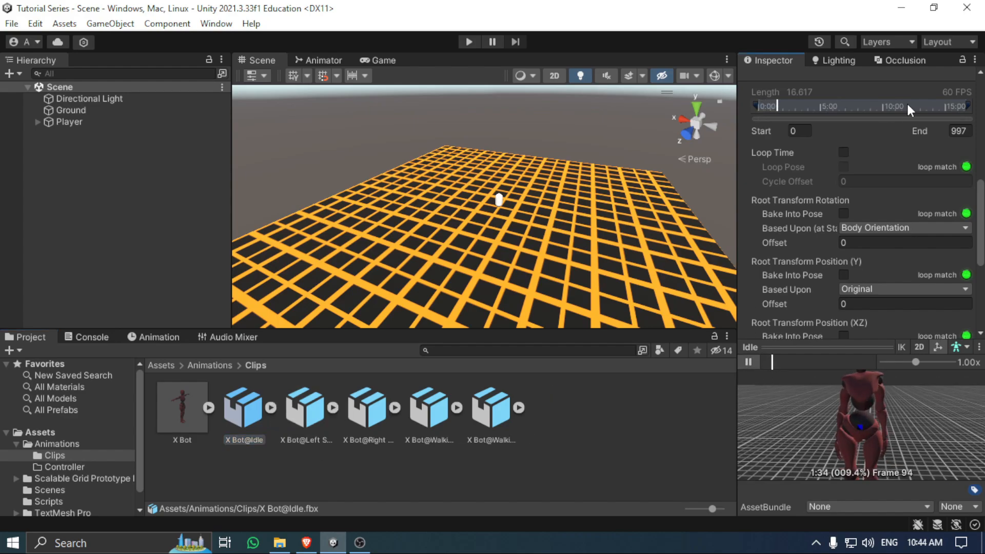
Enable Loop Time on the Idle clip and bake its root rotation into the pose, based upon Original.
left_click(843, 151)
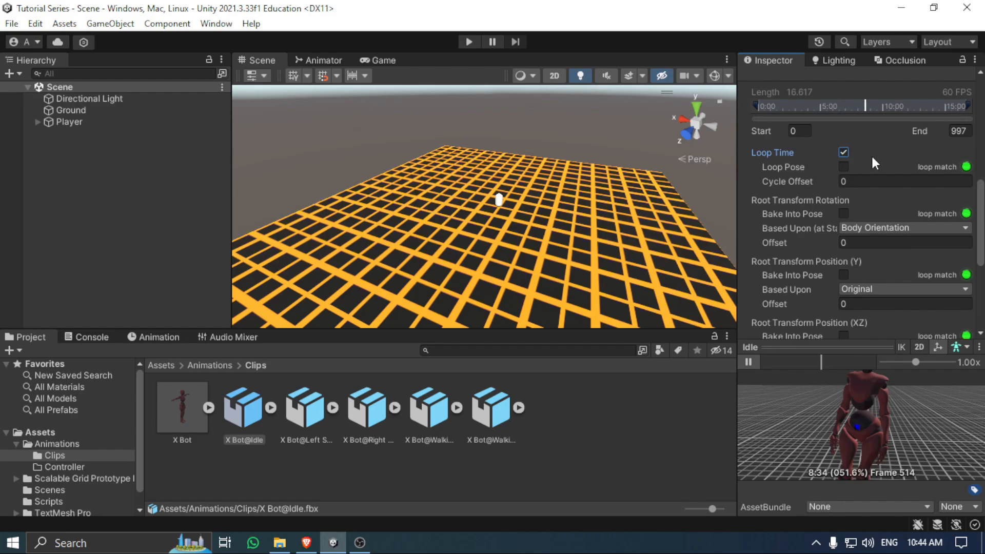
left_click(843, 213)
left_click(854, 228)
left_click(913, 241)
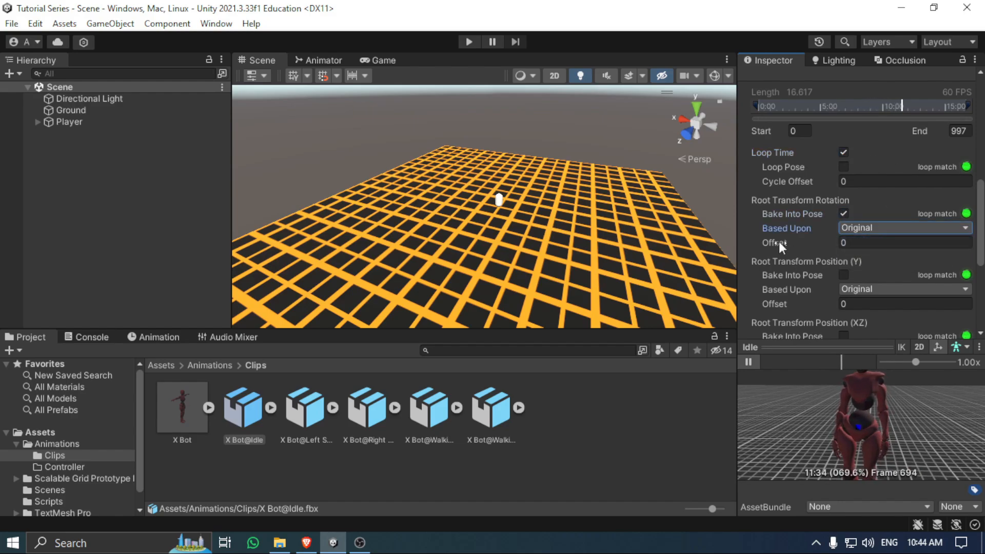
left_click(849, 229)
left_click(844, 241)
scroll(843, 240, "down", 2)
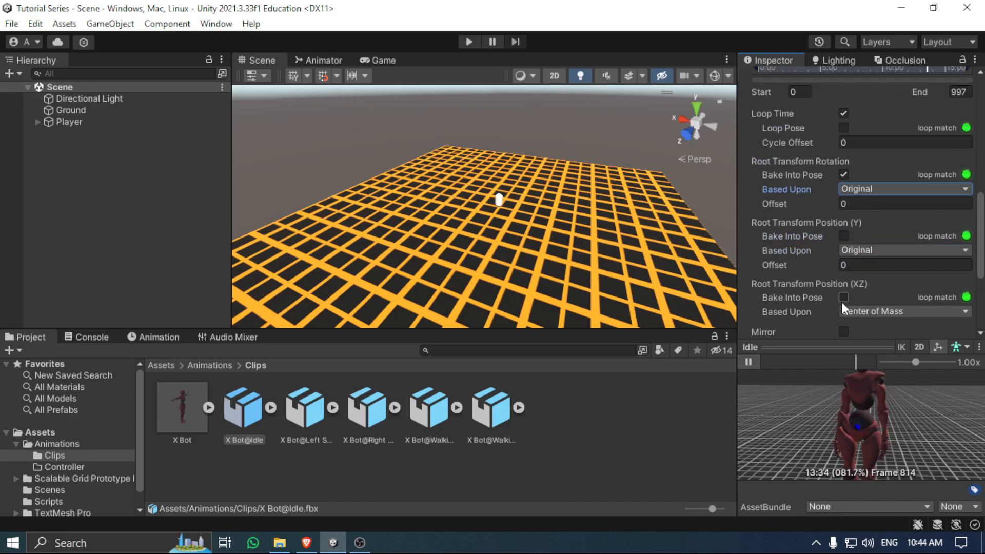
Bake the Idle clip's root Y position into the pose, based upon Original, and apply the import settings.
left_click(848, 238)
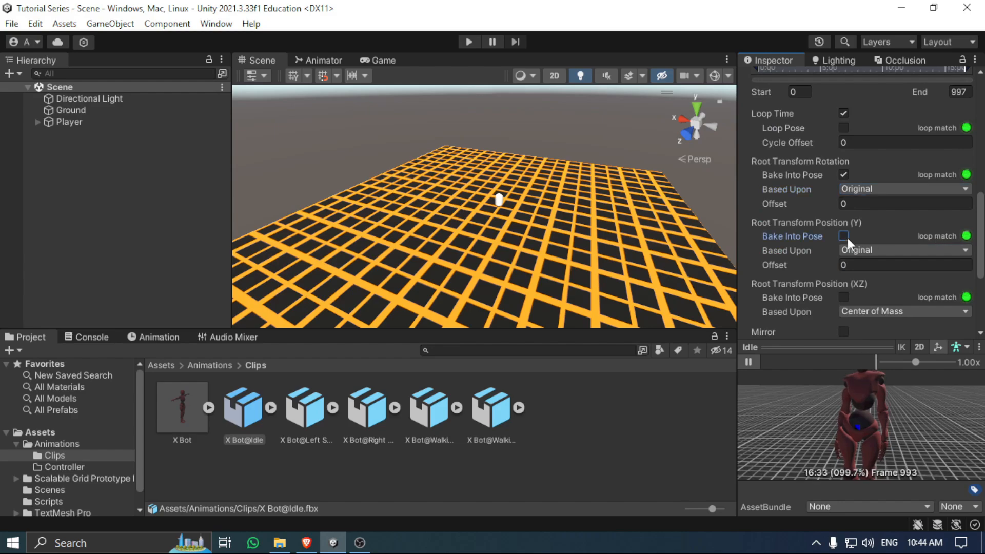
left_click(886, 250)
left_click(872, 262)
scroll(908, 285, "down", 5)
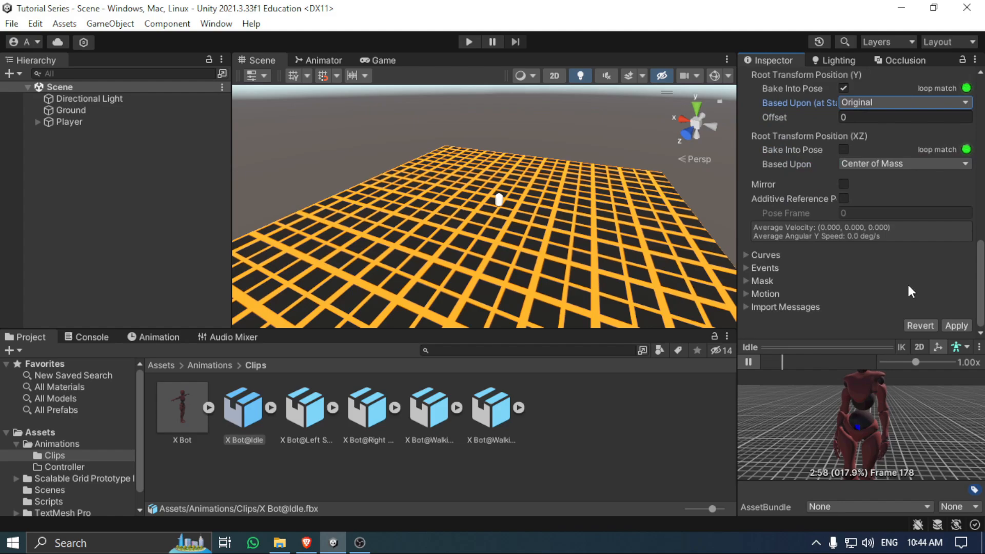
left_click(949, 327)
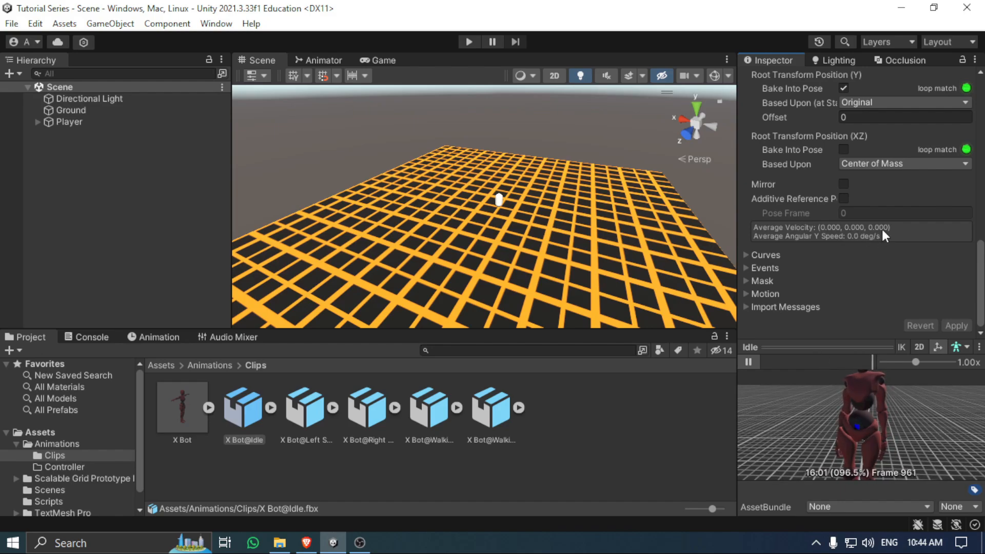
Play the preview of the Left Strafe Walk clip and enable its Loop Time.
left_click(323, 428)
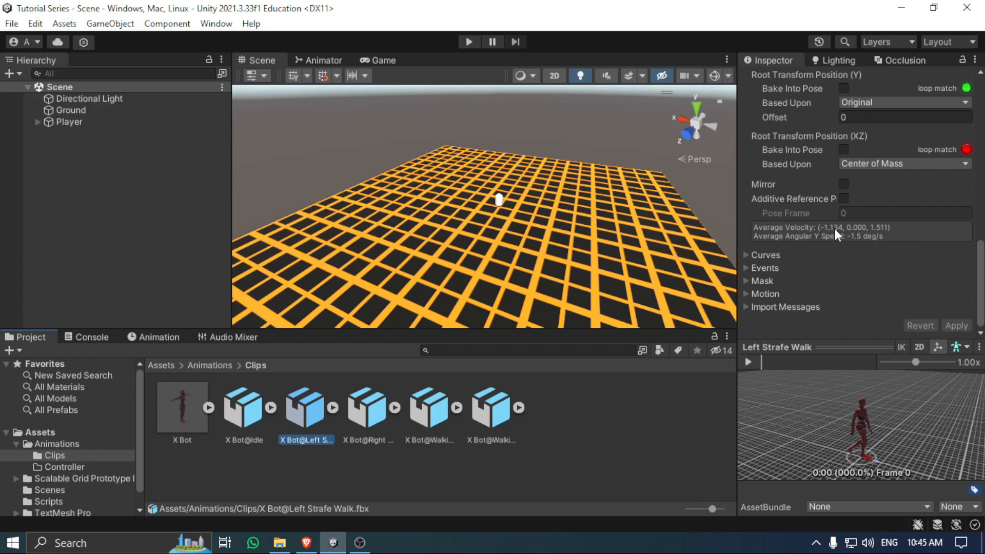
left_click(748, 362)
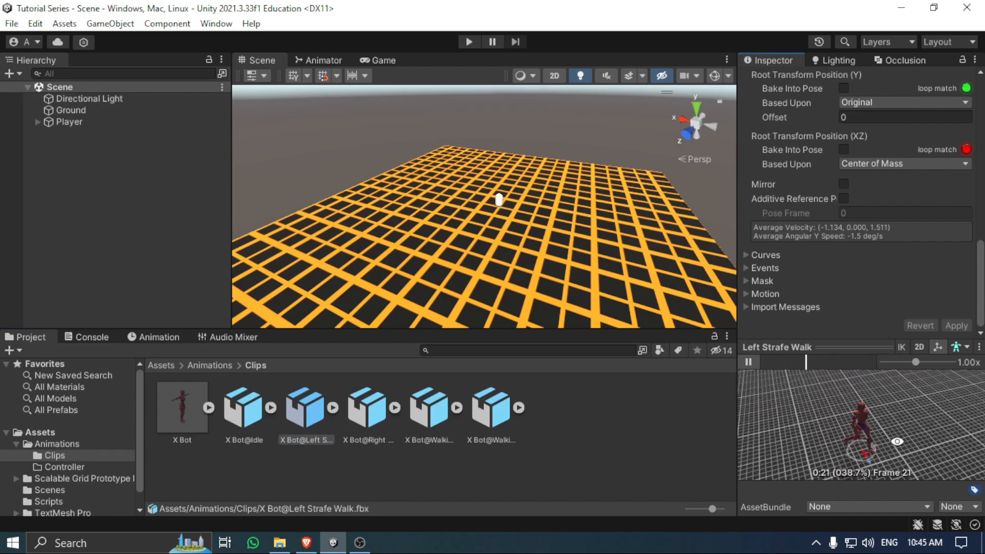
scroll(882, 265, "up", 4)
scroll(885, 262, "up", 5)
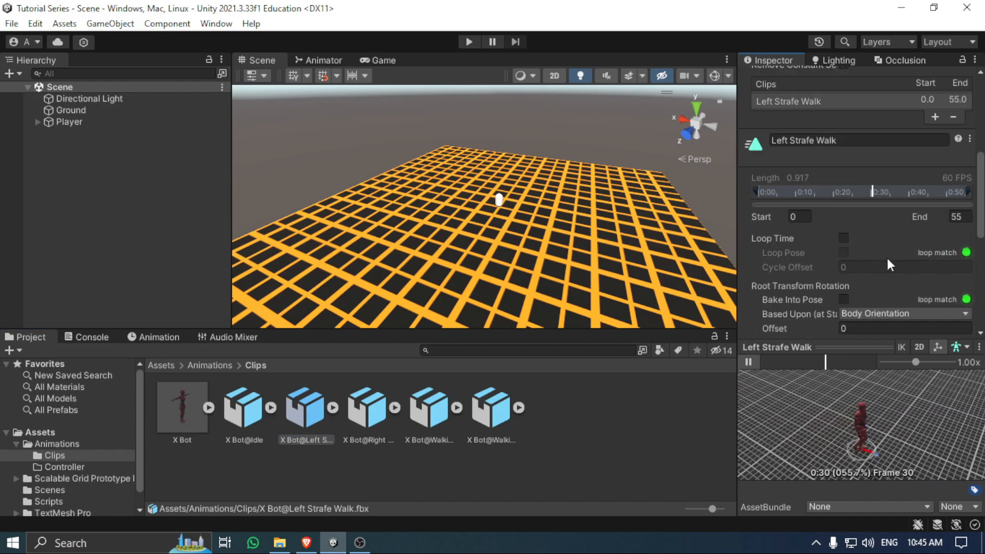
left_click(844, 243)
scroll(923, 251, "down", 2)
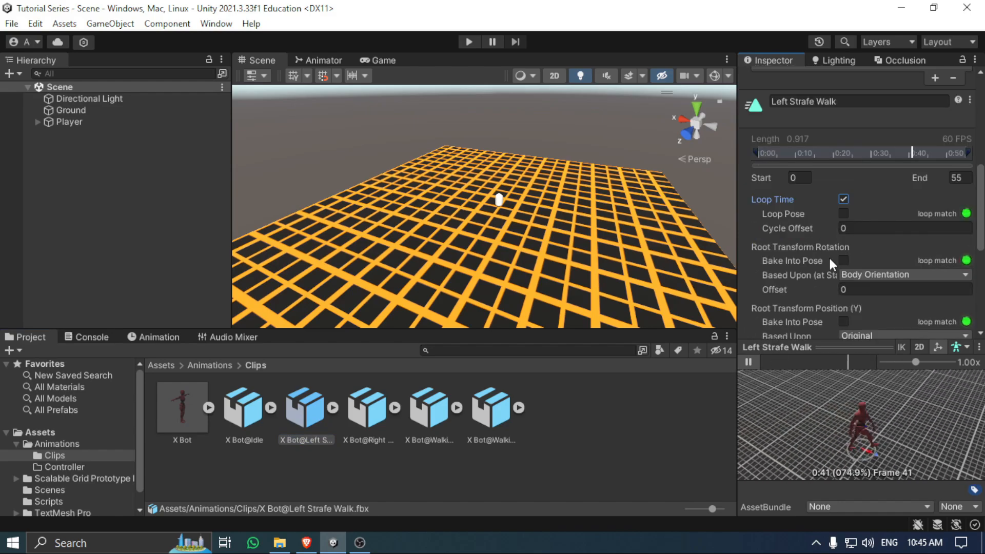
Bake the Left Strafe Walk's root rotation, based upon Original, and its root Y position into the pose.
left_click(843, 260)
left_click(876, 275)
left_click(879, 291)
scroll(872, 277, "down", 2)
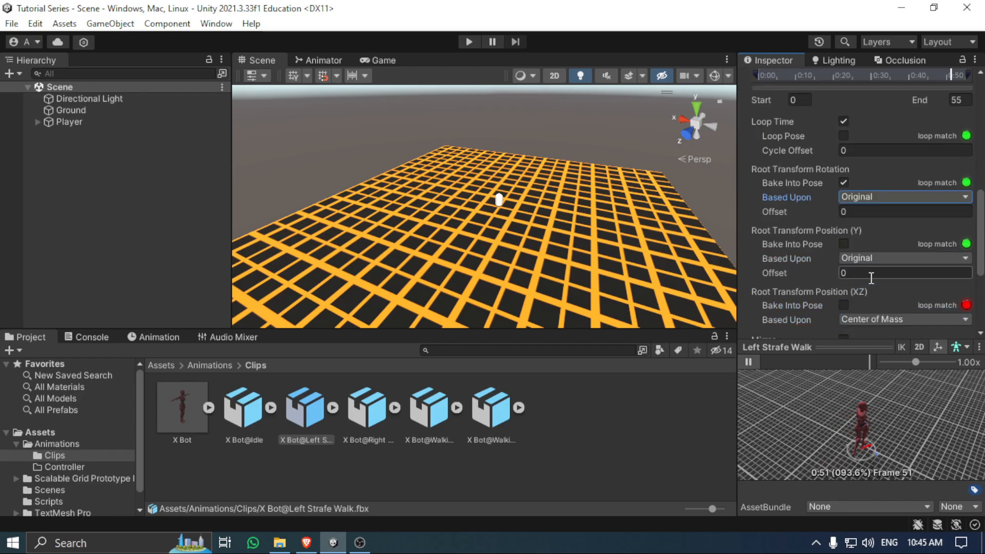
left_click(844, 256)
scroll(889, 213, "down", 4)
scroll(888, 214, "down", 2)
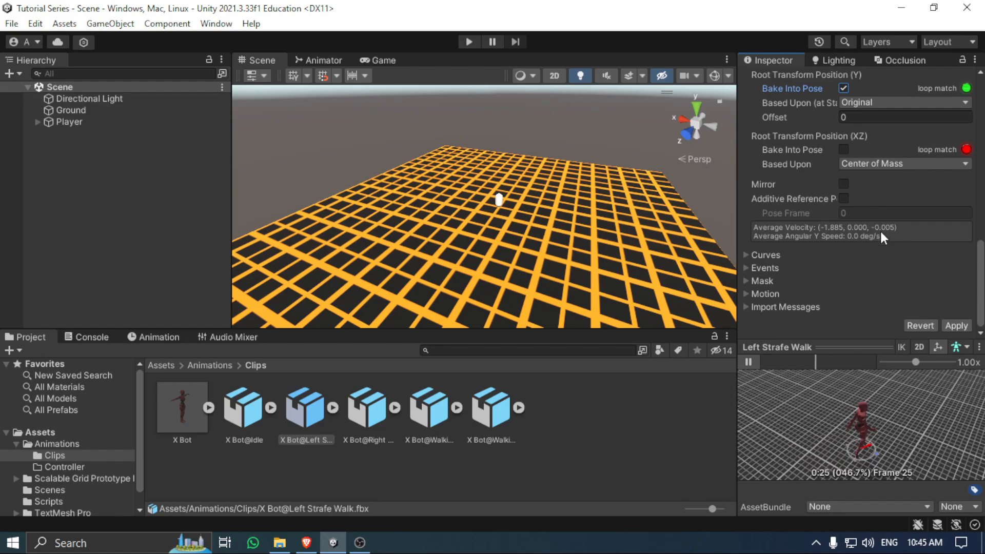
Set the Left Strafe Walk's Root Transform Rotation offset to -0.15 and apply the import settings.
scroll(880, 230, "up", 2)
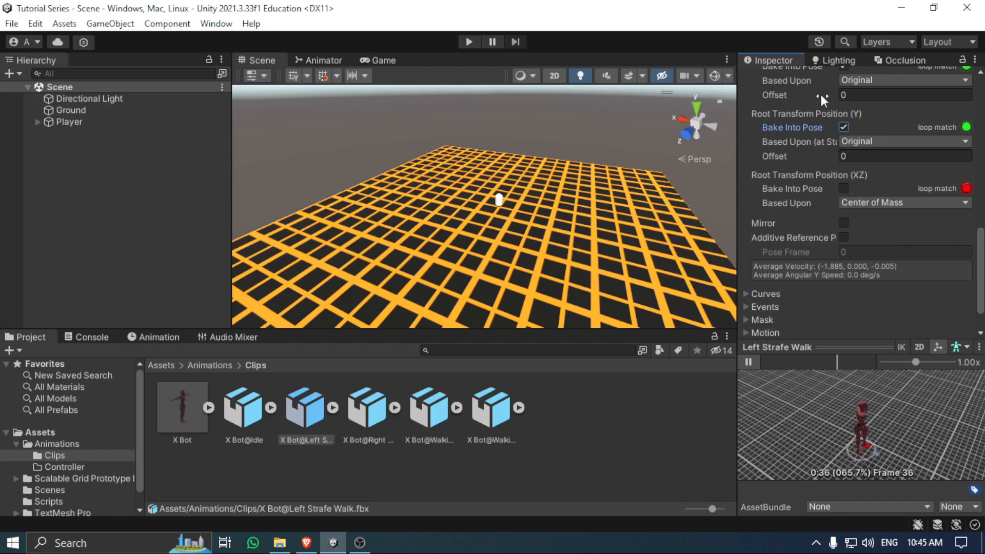
scroll(840, 115, "up", 4)
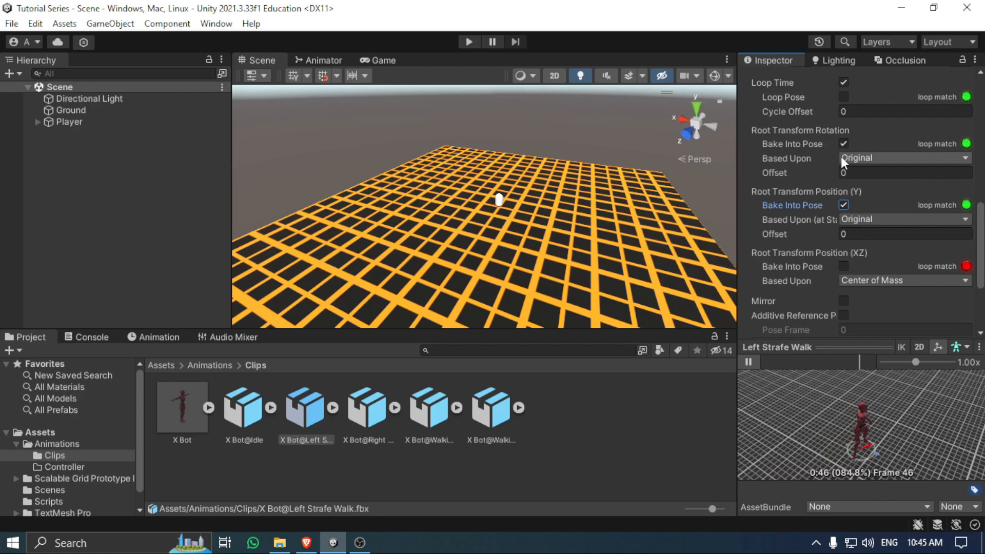
scroll(841, 156, "down", 4)
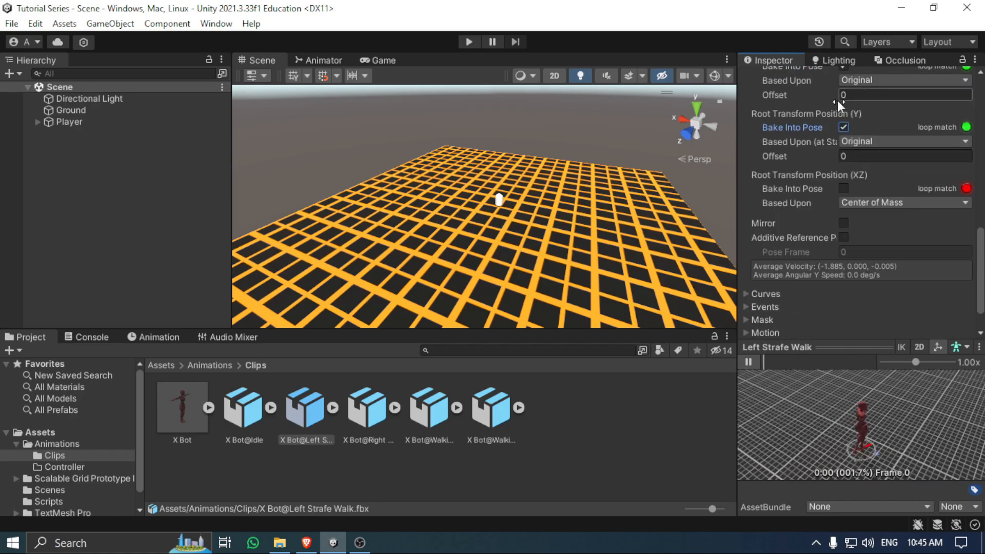
left_click_drag(827, 94, 820, 93)
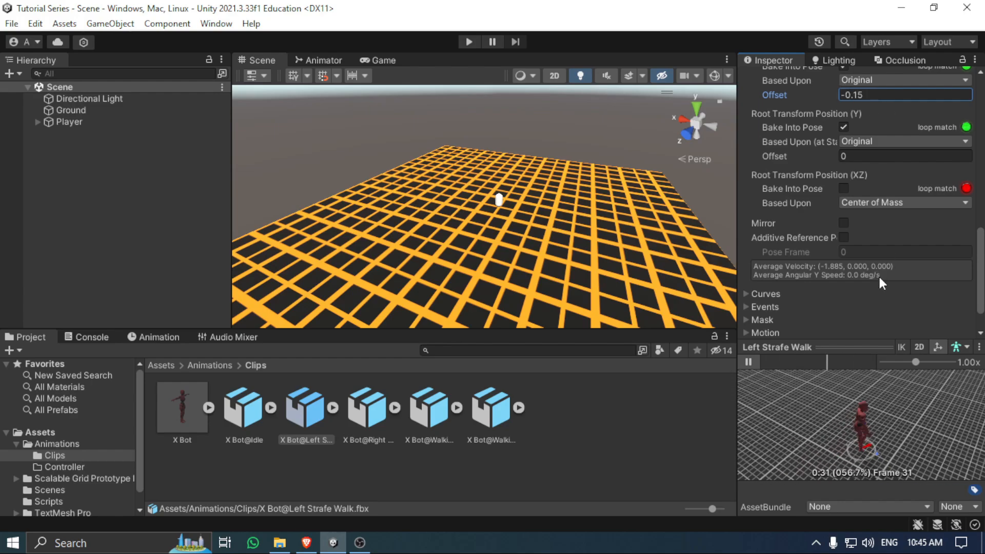
scroll(878, 275, "down", 2)
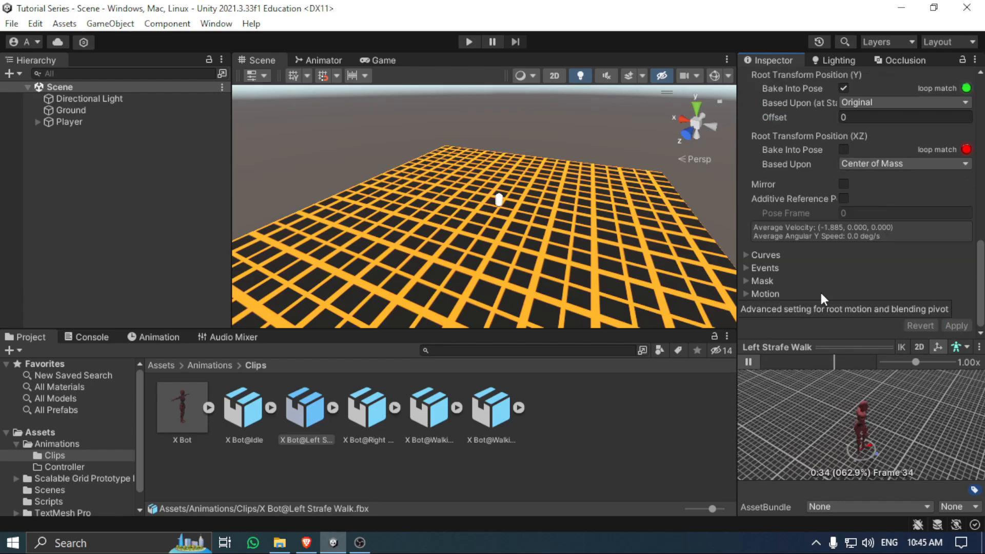
Give the X Bot@Right clip the same loop and bake-into-pose settings and apply them.
left_click(380, 418)
scroll(853, 205, "up", 3)
left_click(844, 166)
left_click(956, 326)
Enable Loop Time and bake root rotation and Y position into the pose for the two walking clips, then apply.
left_click(429, 409)
scroll(880, 232, "up", 3)
left_click(844, 166)
left_click(844, 105)
scroll(849, 227, "up", 3)
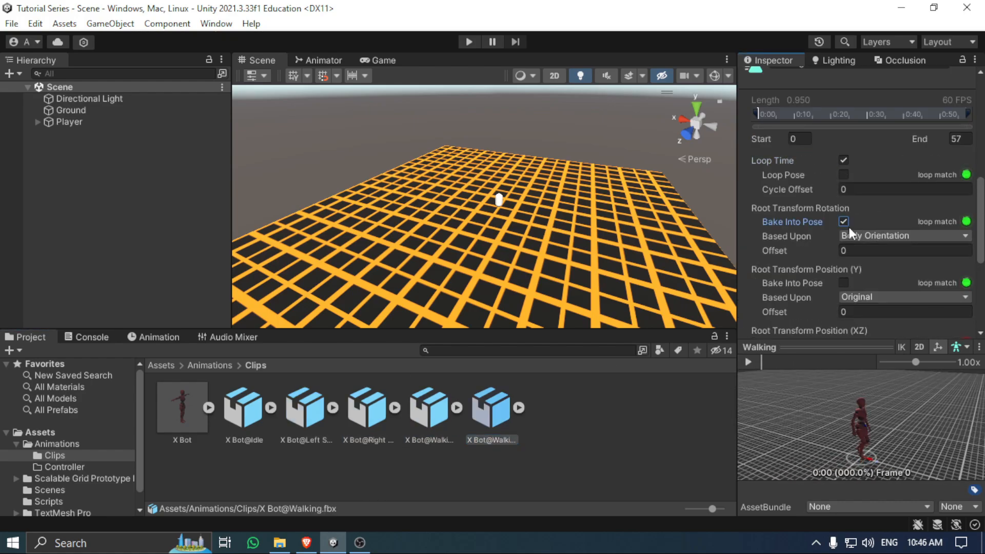
scroll(836, 298, "down", 5)
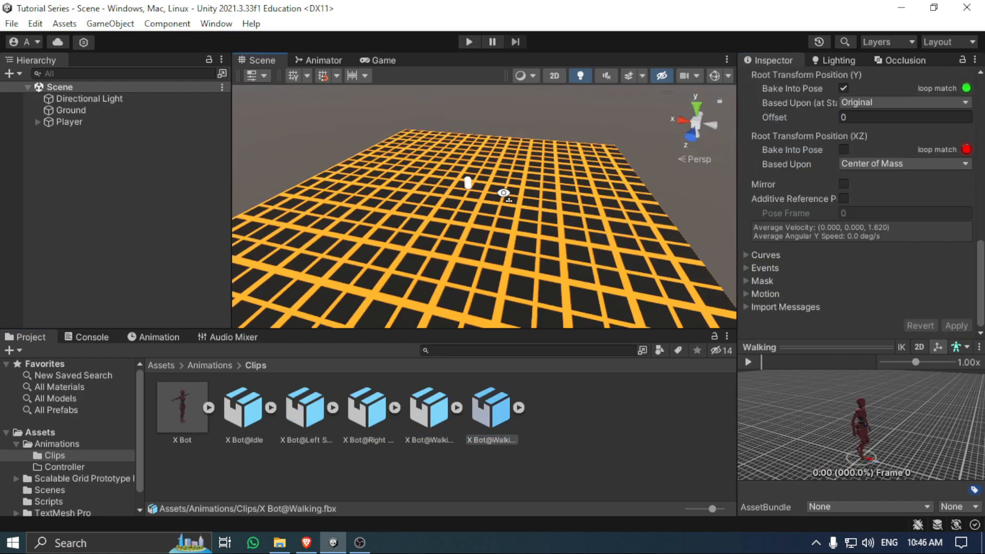
Frame the Player capsule in the scene, test the game in a maximized Game view and stop it.
mouse_move(504, 193)
right_mouse_down()
mouse_move(507, 207)
mouse_move(474, 157)
mouse_move(485, 203)
mouse_move(468, 185)
mouse_move(506, 192)
right_mouse_up()
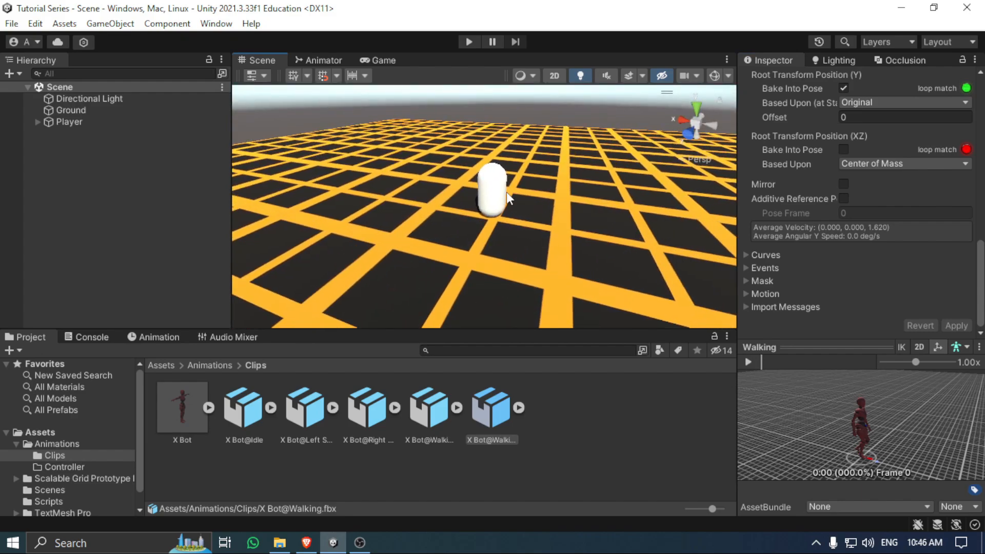
left_click(500, 193)
key("f")
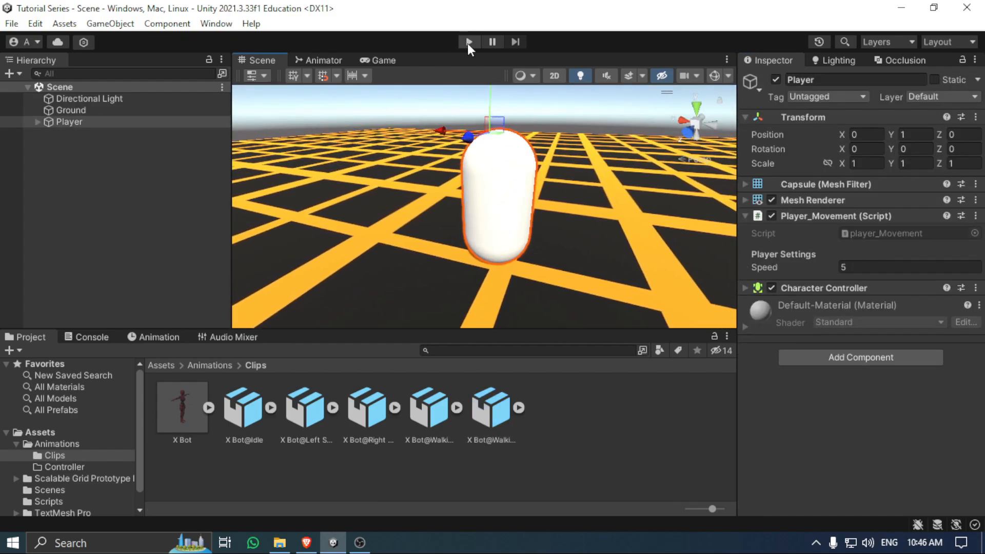
left_click(469, 42)
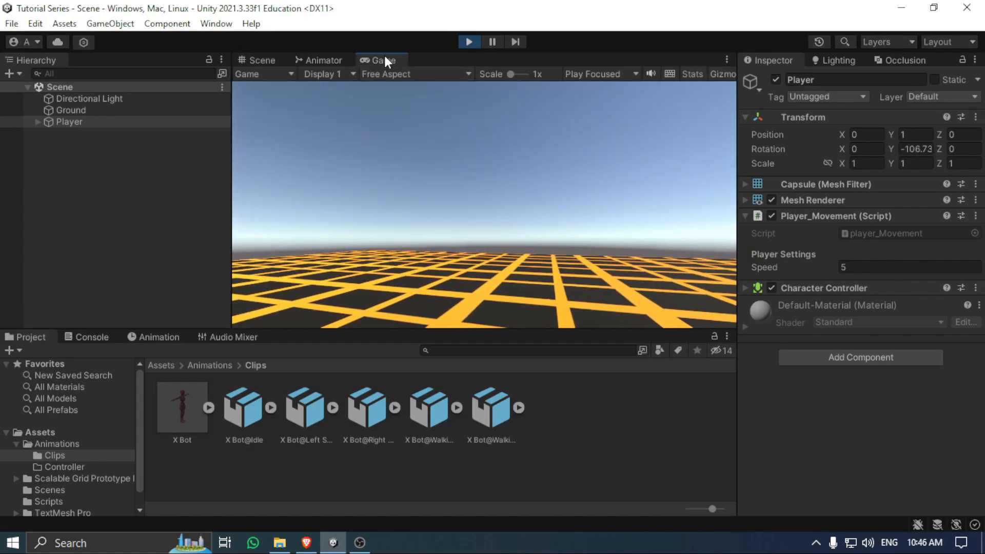
double_click(384, 58)
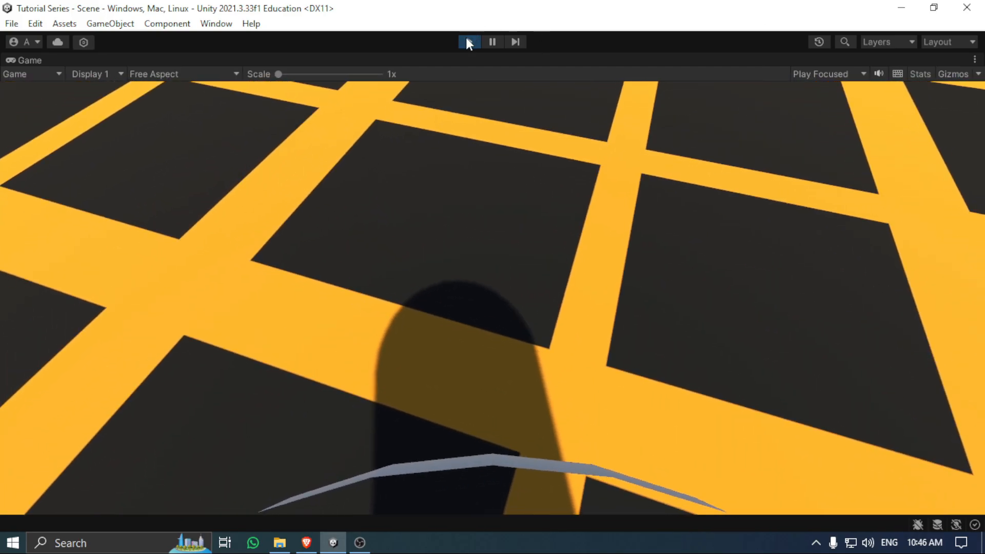
left_click(467, 40)
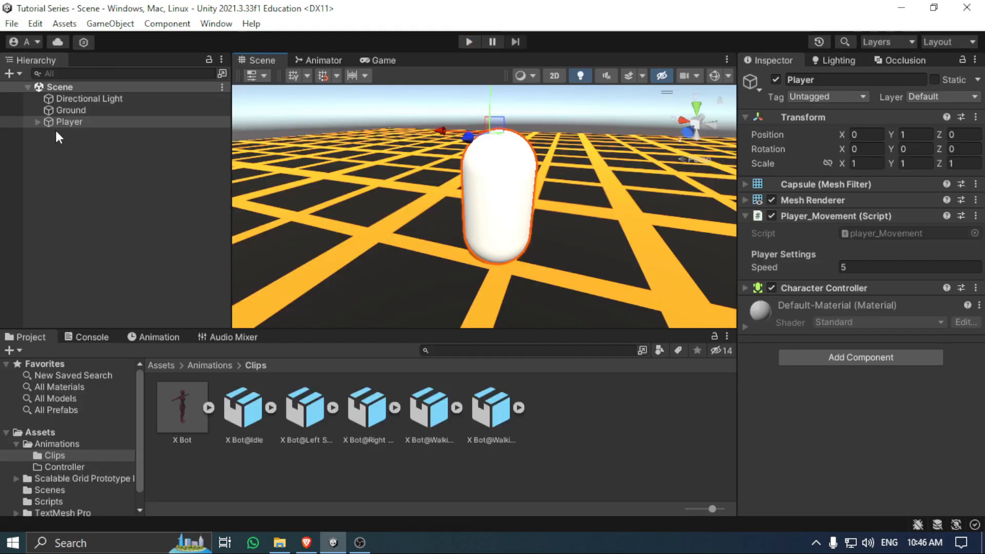
Expand the Player object and remove its Mesh Renderer and Capsule (Mesh Filter) components.
left_click(38, 122)
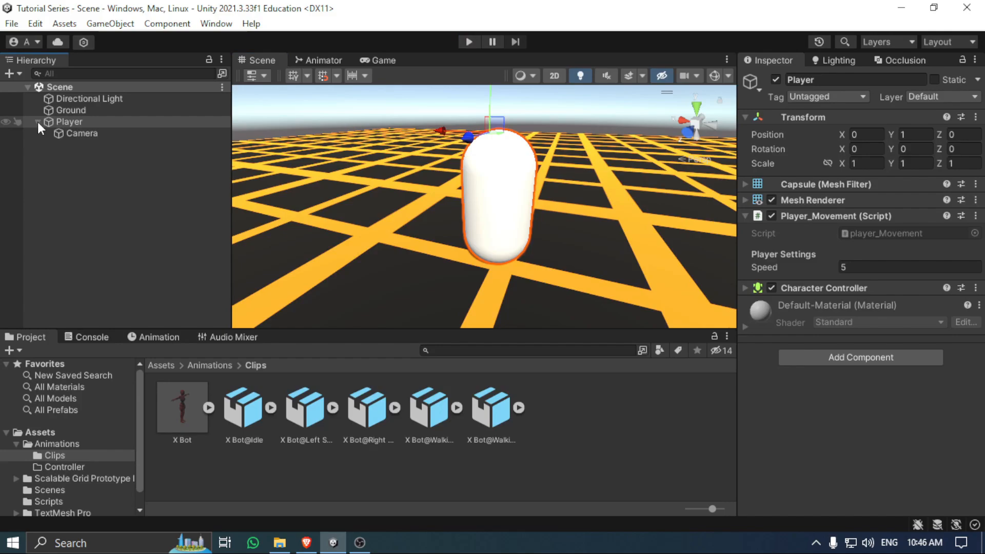
left_click(823, 208)
right_click(824, 199)
left_click(875, 259)
right_click(811, 190)
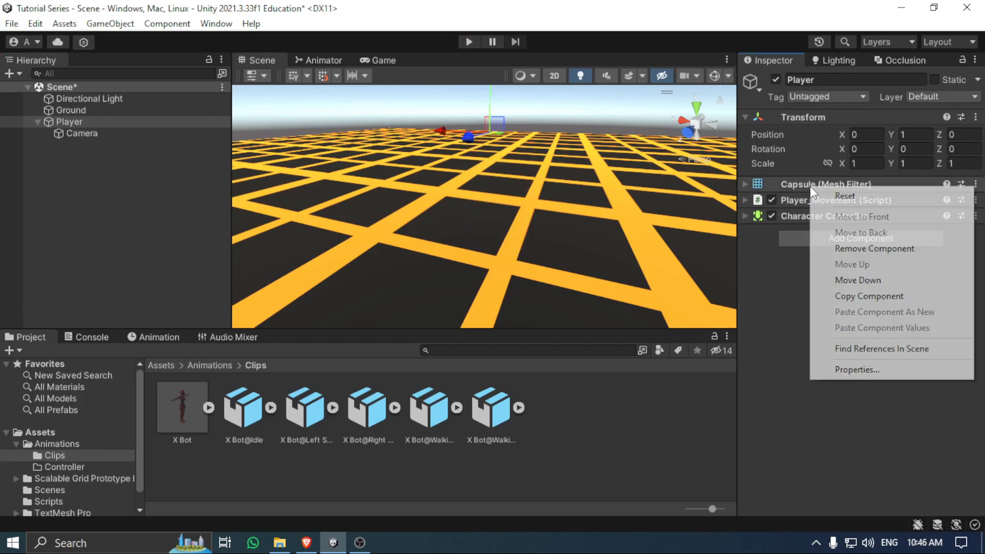
left_click(874, 248)
Show the Character Controller's settings and scene gizmos, and add the X Bot model as a child of Player.
left_click(830, 201)
right_click_drag(595, 205, 265, 287)
left_click(722, 76)
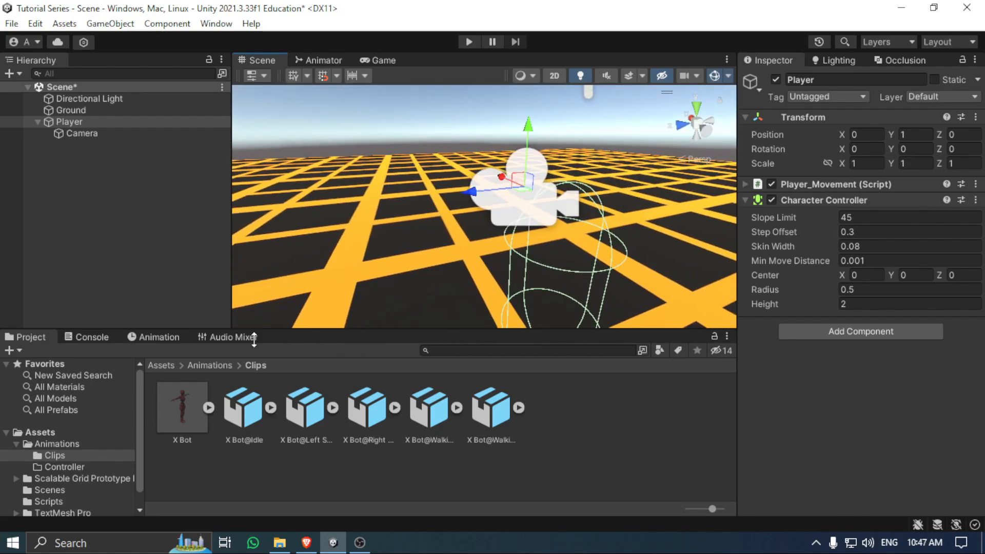
left_click_drag(178, 423, 75, 122)
key("f")
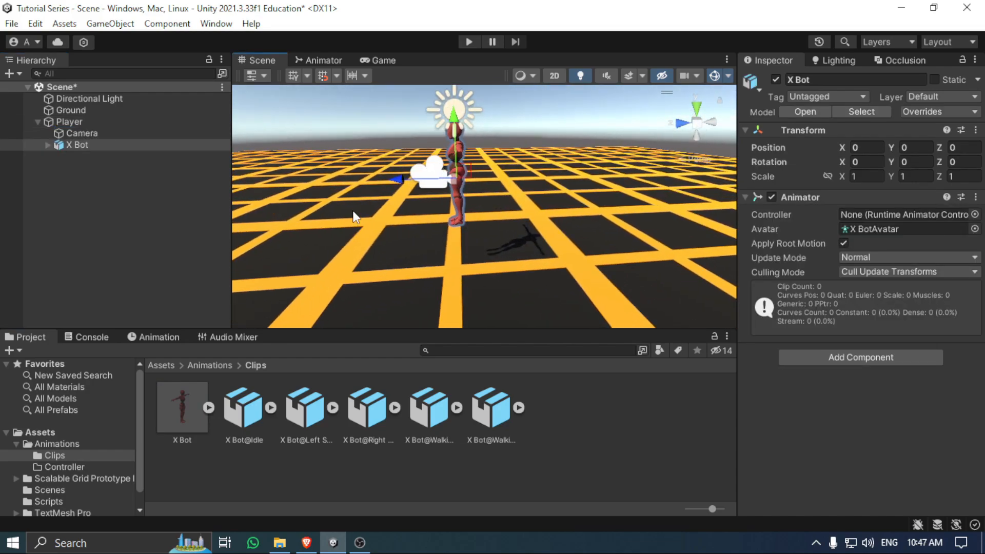
Set the Y center of the Player's Character Controller to 1 and check it against the X Bot model.
double_click(64, 124)
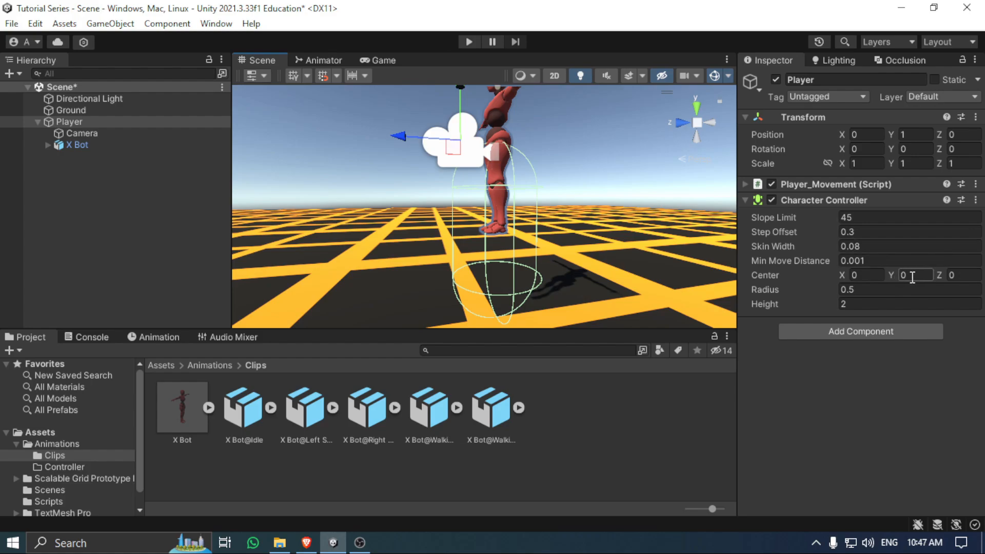
type("1")
right_click_drag(539, 267, 657, 215)
key("s")
key("a")
key("s")
Select the Player's Camera and expand the X Bot skeleton through the spine and neck to mixamorig:Head.
left_click(109, 135)
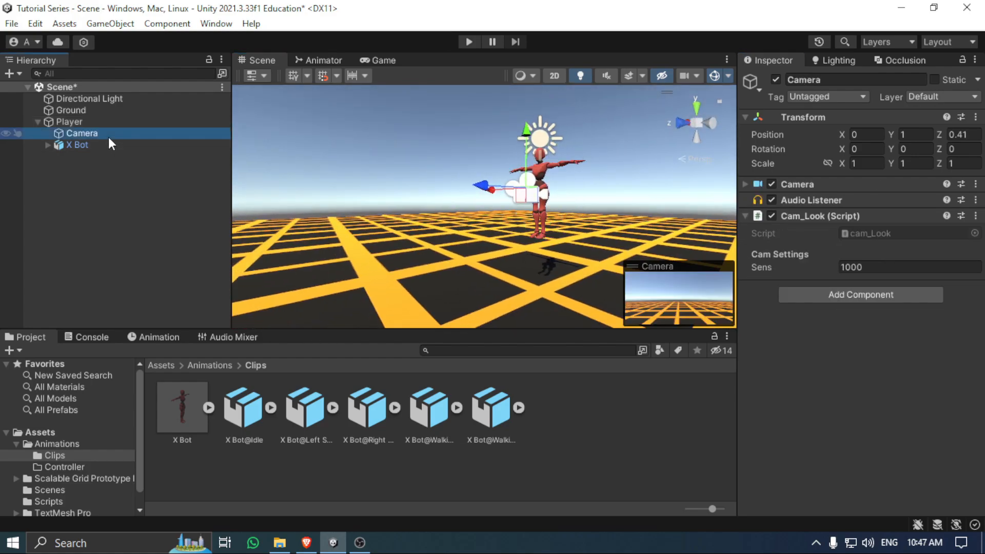
right_click_drag(591, 173, 592, 173)
right_click_drag(427, 245, 518, 187)
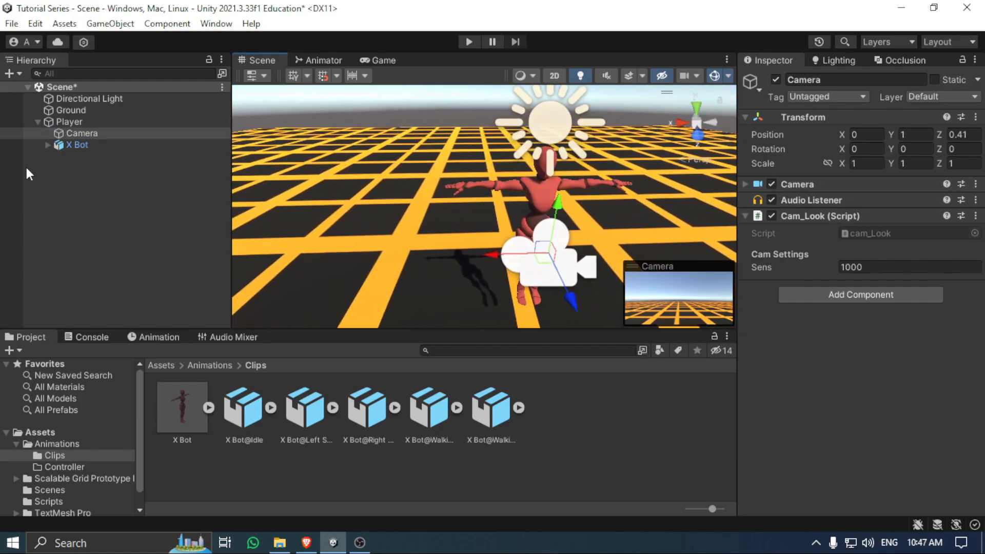
left_click(49, 146)
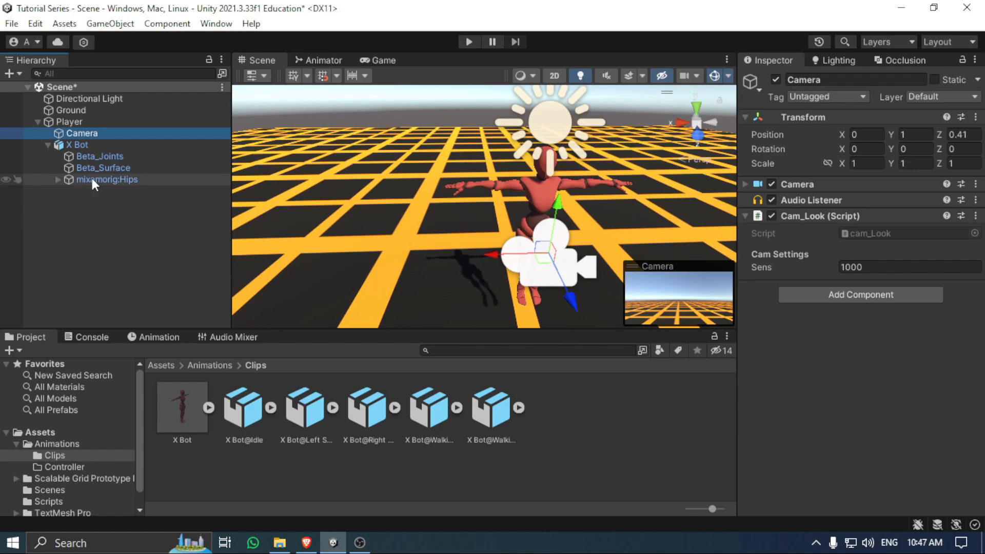
left_click(56, 180)
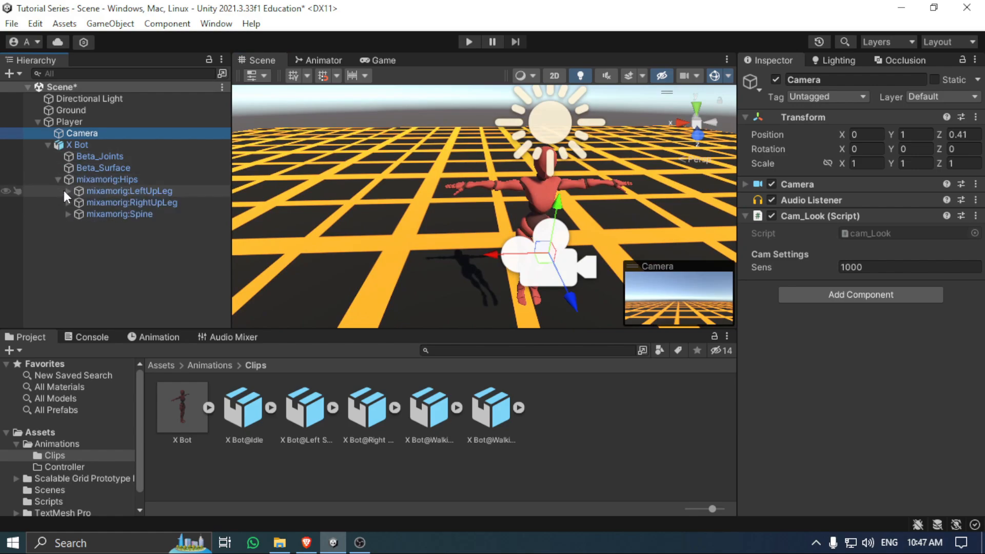
left_click(67, 214)
left_click(78, 225)
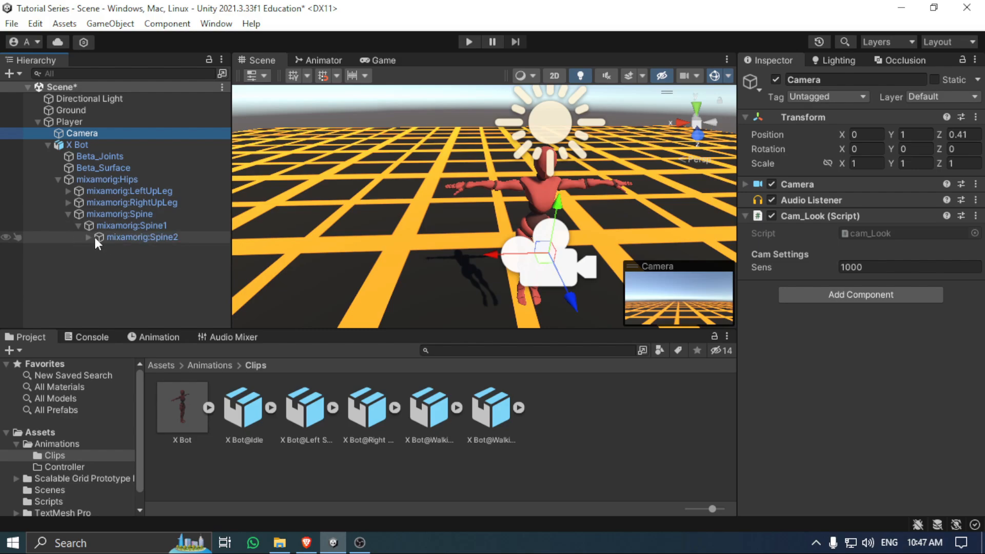
left_click(88, 237)
left_click(98, 260)
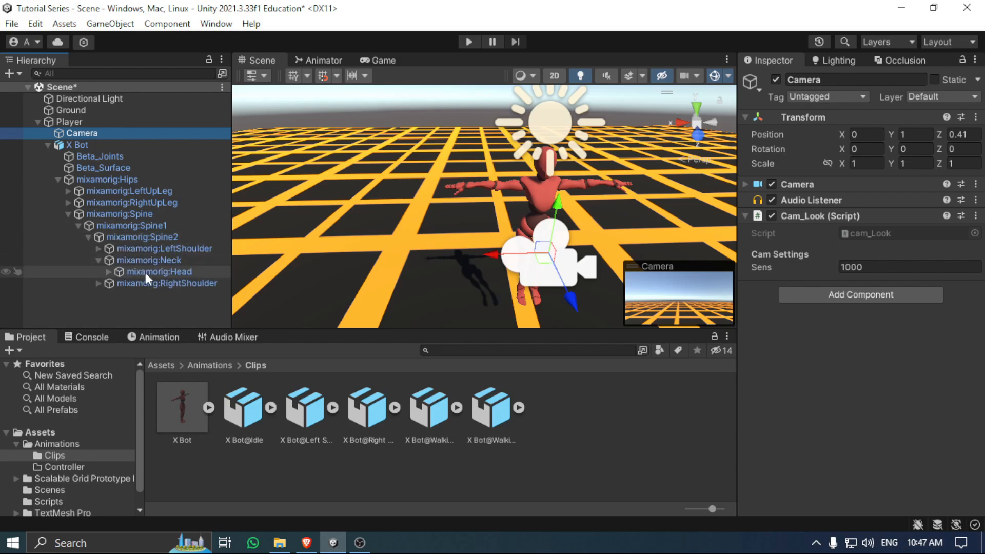
Parent the Camera to mixamorig:Head, reset its position, and move it in front of the face at about Y -0.018, Z 0.142.
left_click_drag(146, 272, 179, 271)
right_click(786, 123)
left_click(802, 131)
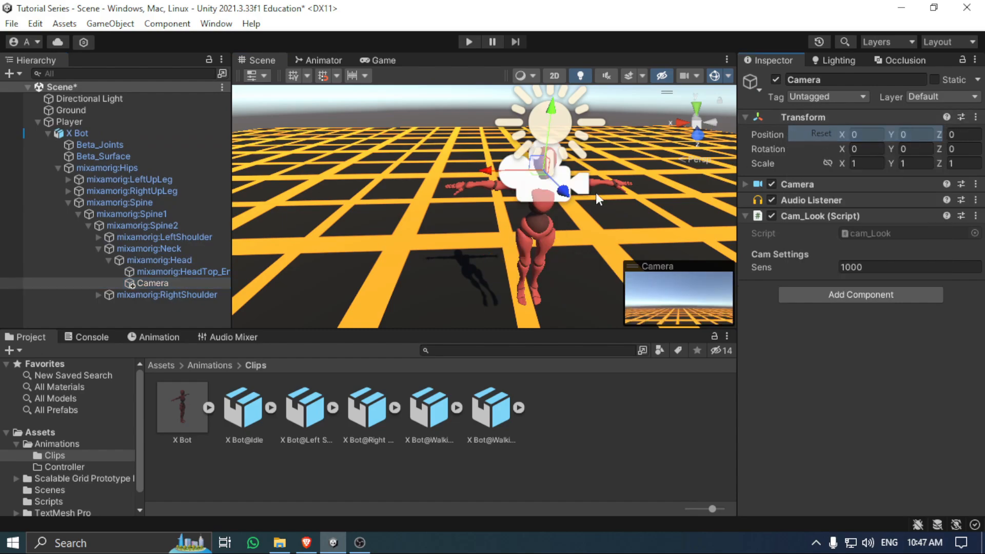
left_click_drag(596, 192, 770, 157, "alt")
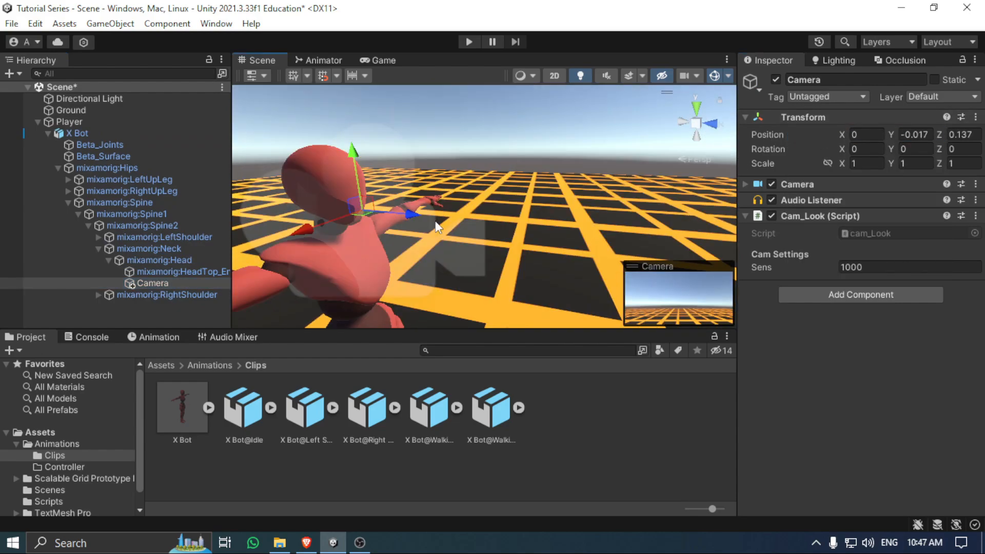
left_click_drag(435, 221, 502, 201, "alt")
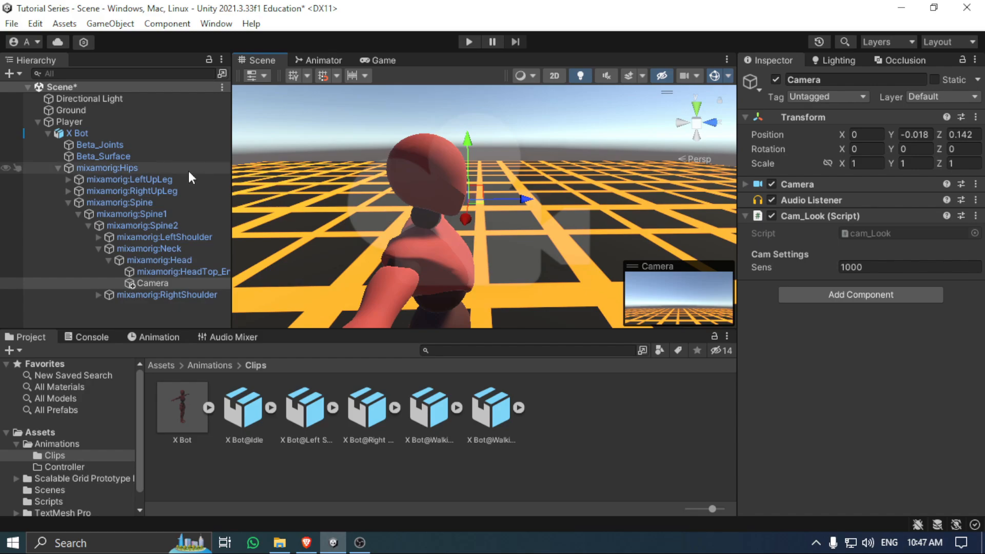
Create an Animator Controller named Player in the Animations/Controller folder.
left_click(96, 121)
left_click(95, 132)
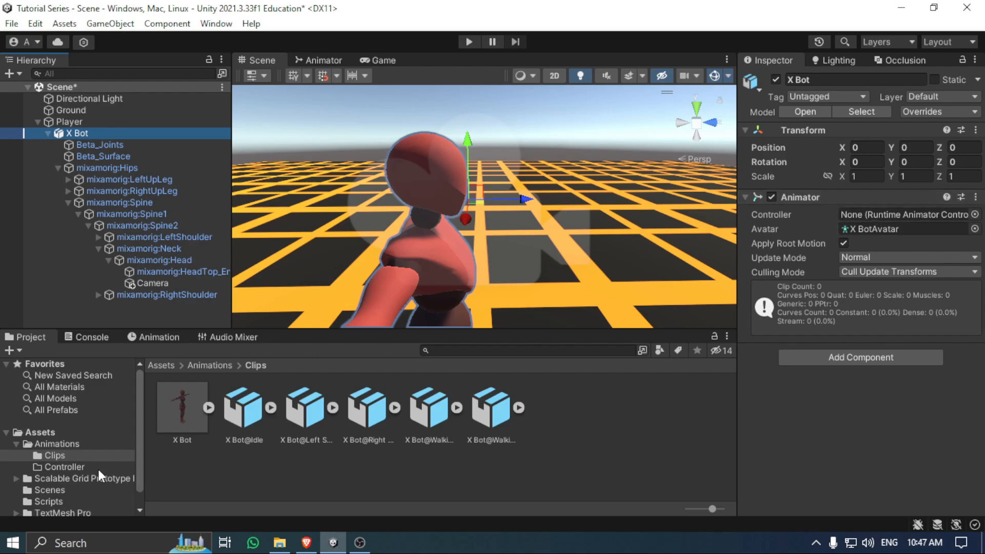
left_click(84, 466)
right_click(272, 443)
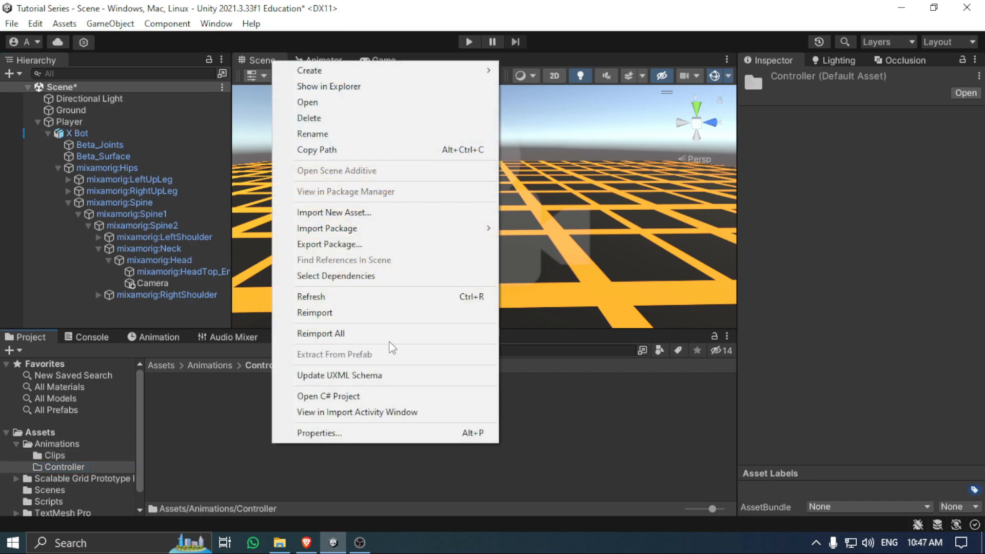
mouse_move(385, 70)
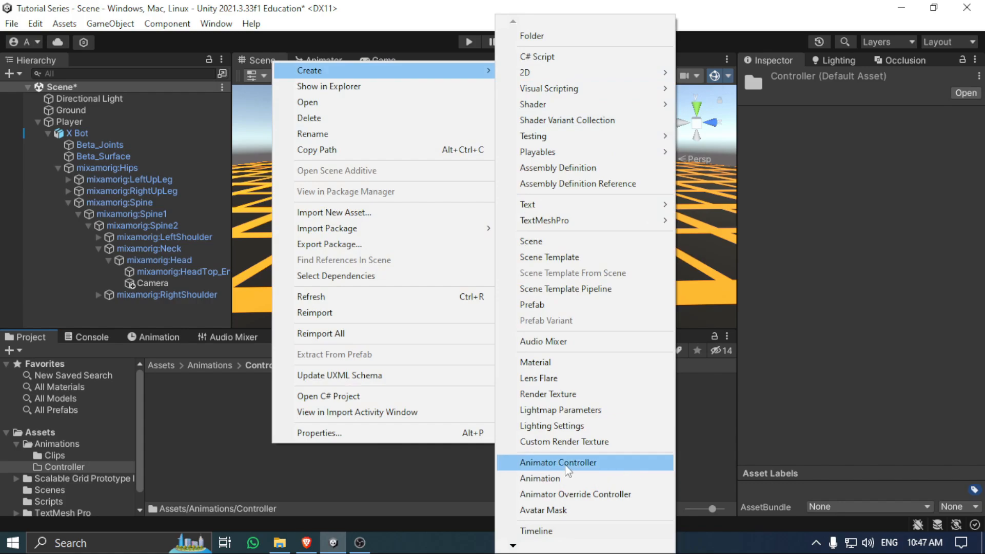
left_click(564, 464)
type("Pla")
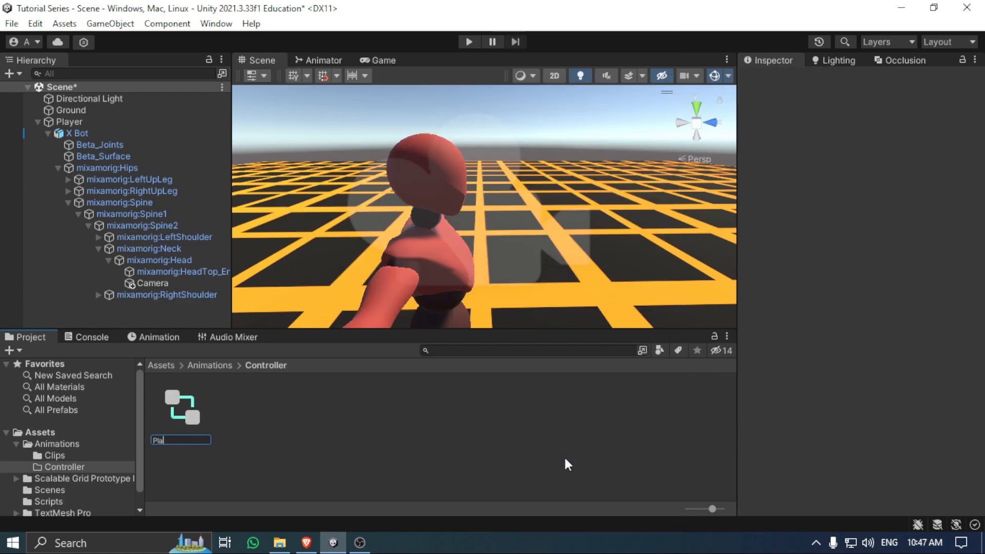
type("yer")
key("Return")
Assign the Player controller to X Bot's Animator component and show its graph in the Animator window, placed after the Game view.
left_click(77, 133)
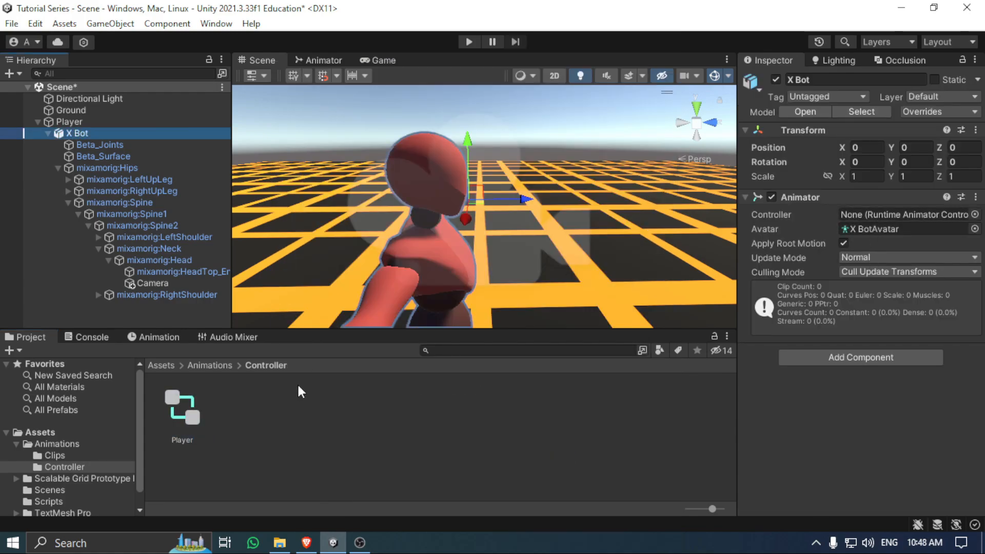
left_click_drag(192, 414, 903, 215)
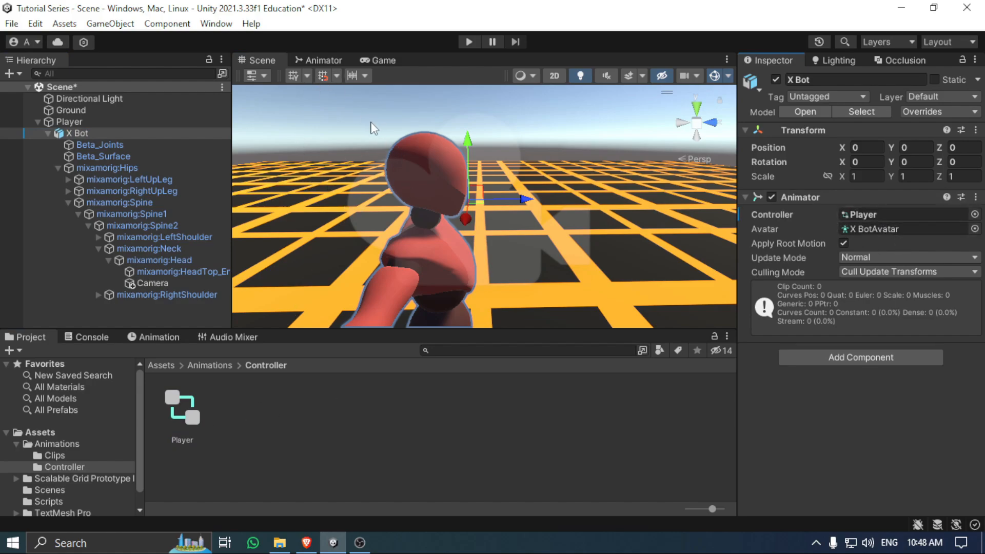
left_click(313, 61)
left_click_drag(313, 60, 383, 63)
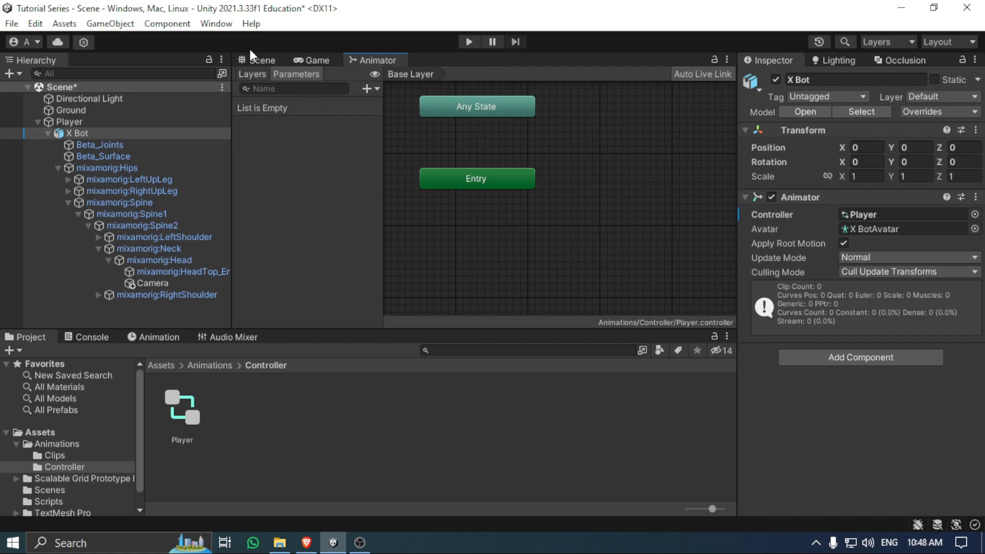
left_click(216, 24)
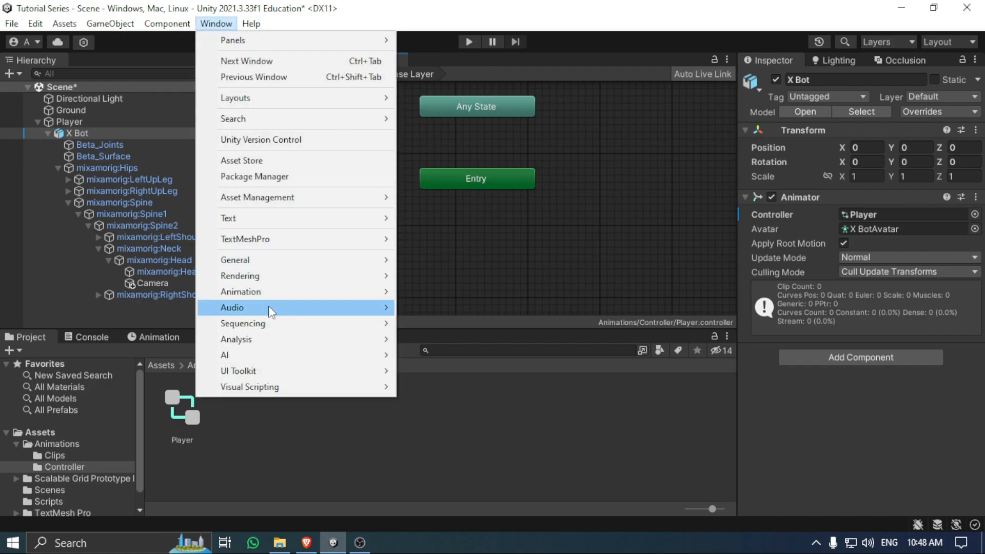
mouse_move(269, 307)
left_click(471, 308)
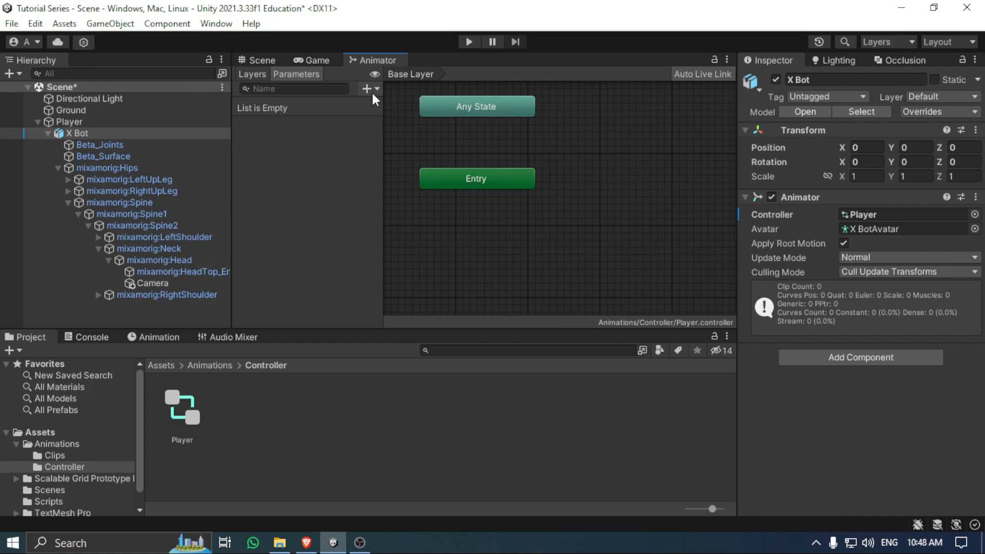
scroll(403, 86, "down", 2)
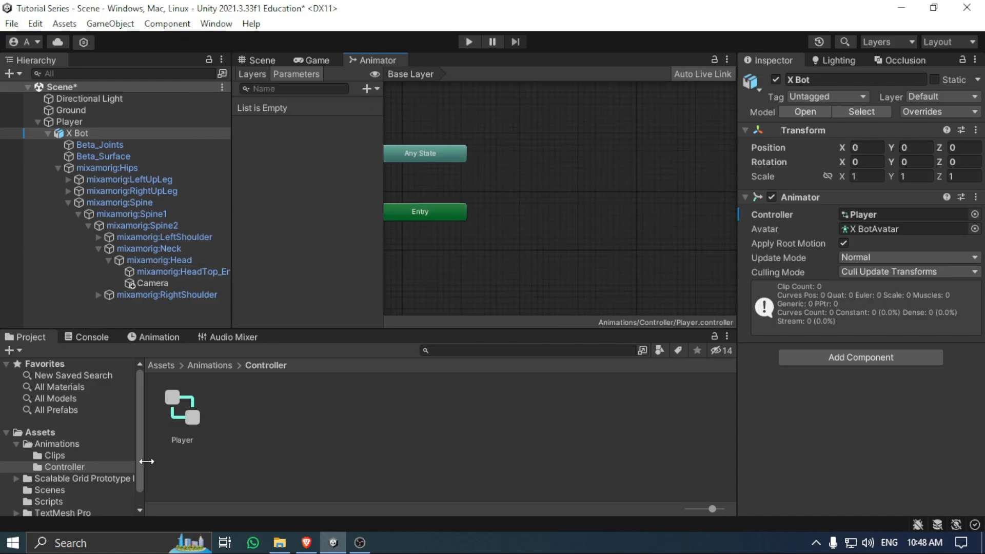
Add the Idle, Left Strafe Walk, Right Strafe Walk, Walking and Walking Backwards clips as states and spread them out in the Animator graph.
left_click(63, 456)
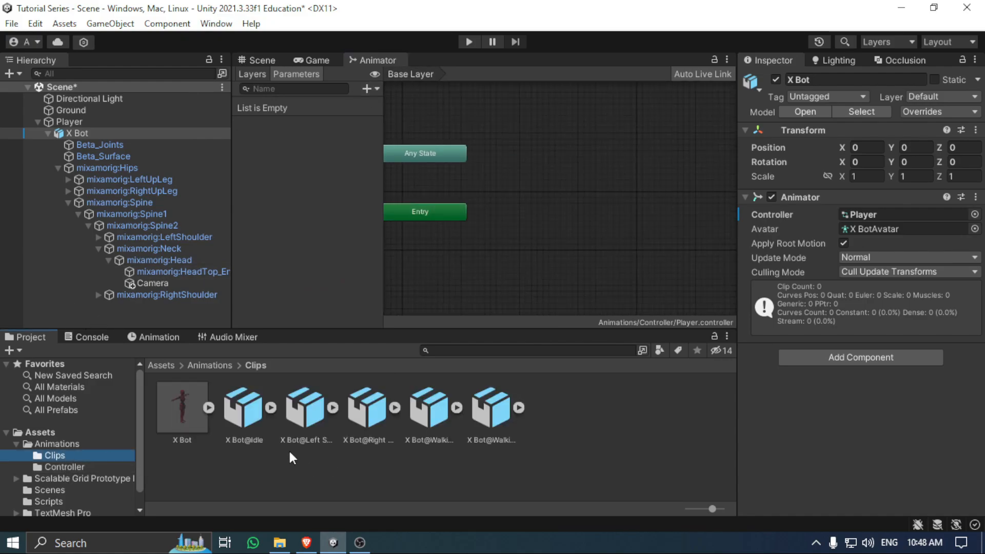
left_click_drag(247, 425, 573, 198)
left_click_drag(316, 422, 523, 263)
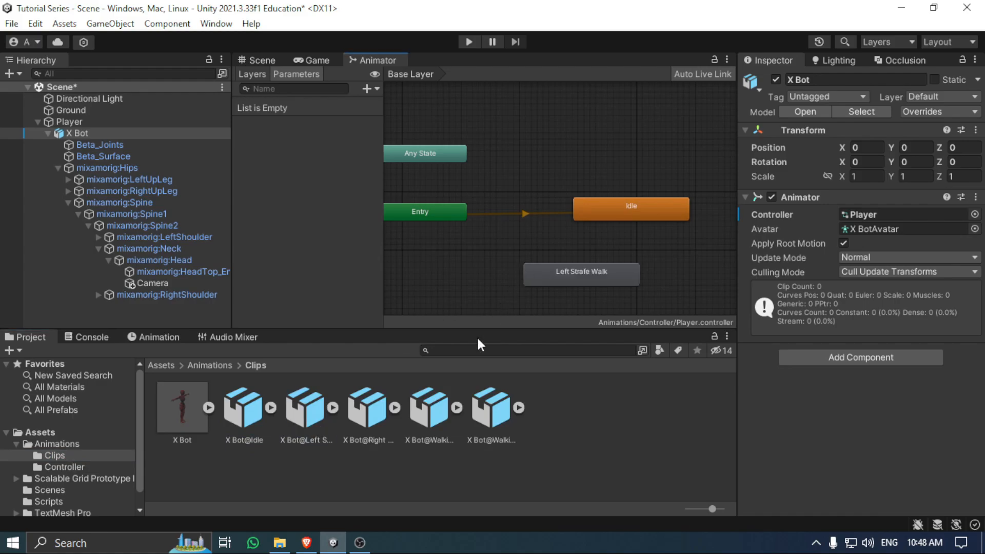
left_click(346, 430)
left_click(428, 415, "ctrl")
left_click_drag(438, 411, 558, 109)
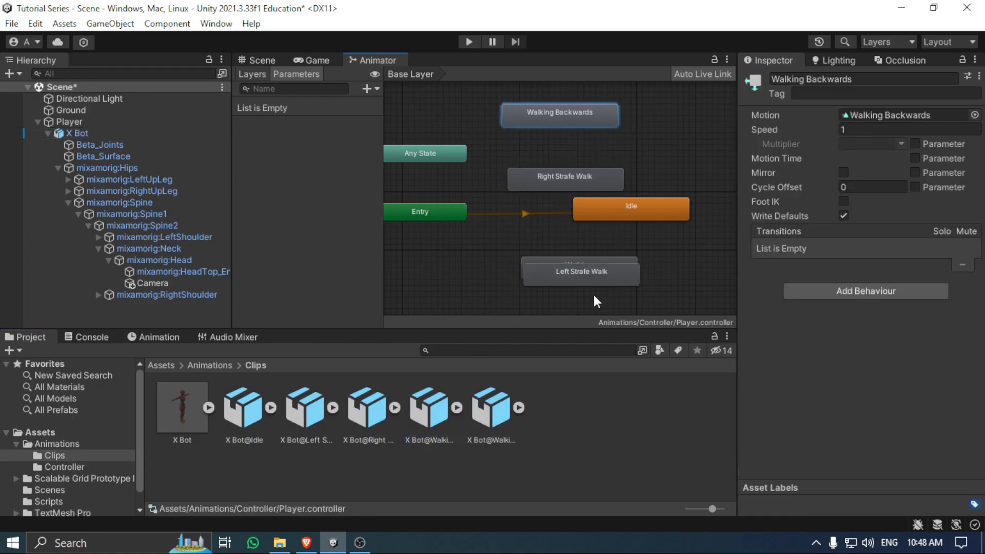
left_click_drag(584, 275, 451, 265)
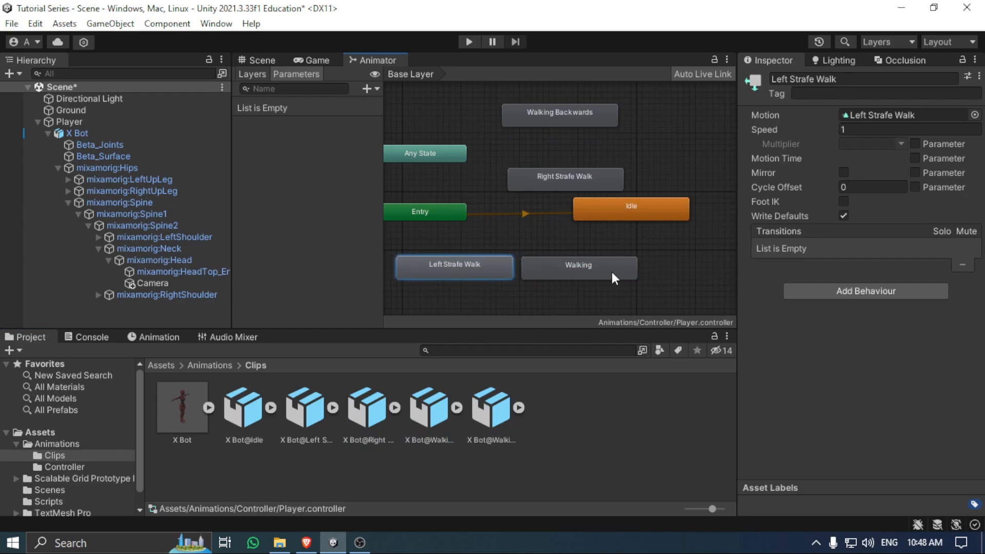
left_click_drag(612, 272, 623, 260)
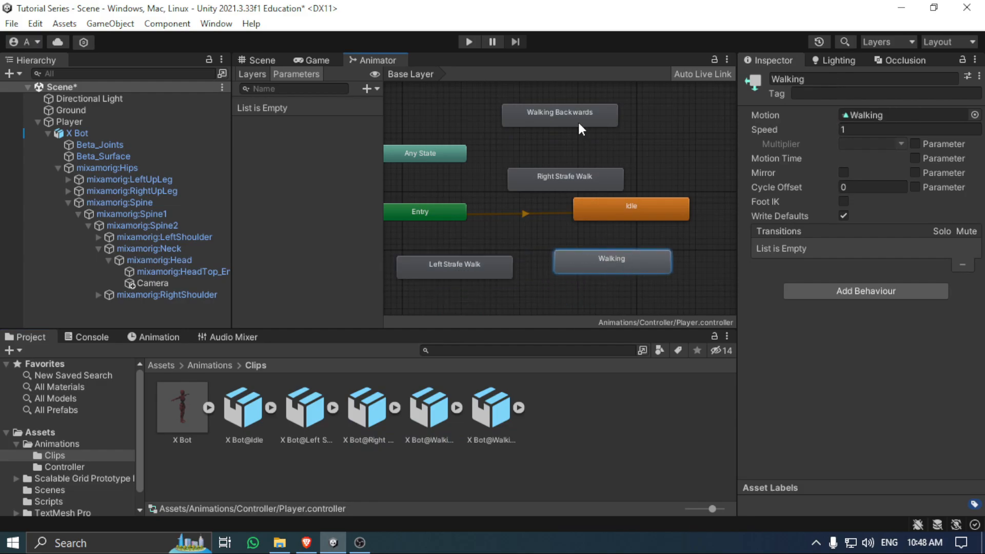
Examine the Idle, walking and strafe states one by one in the Animator graph.
left_click(578, 119)
left_click(585, 177)
left_click(609, 204)
left_click(619, 261)
left_click(473, 270)
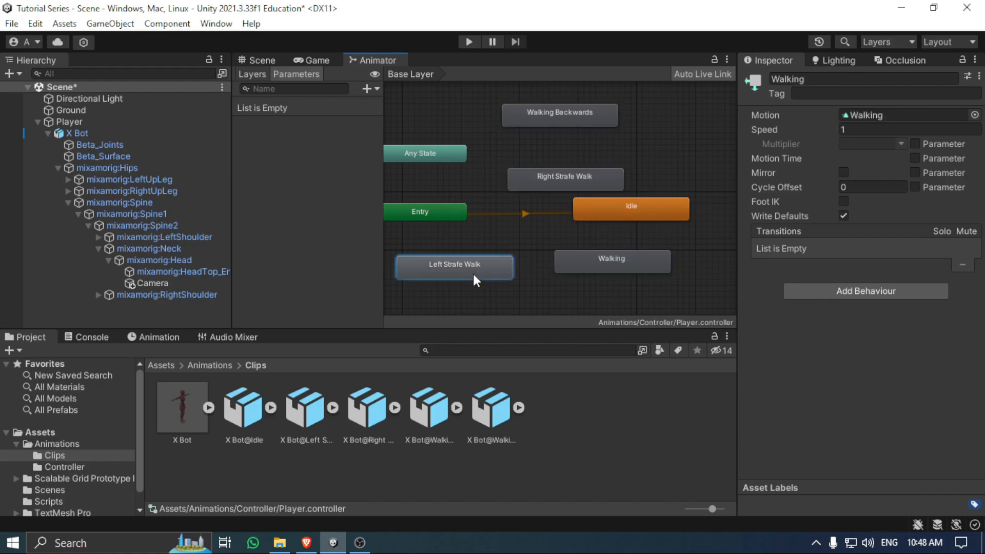
left_click(661, 206)
left_click(574, 180)
left_click(612, 208)
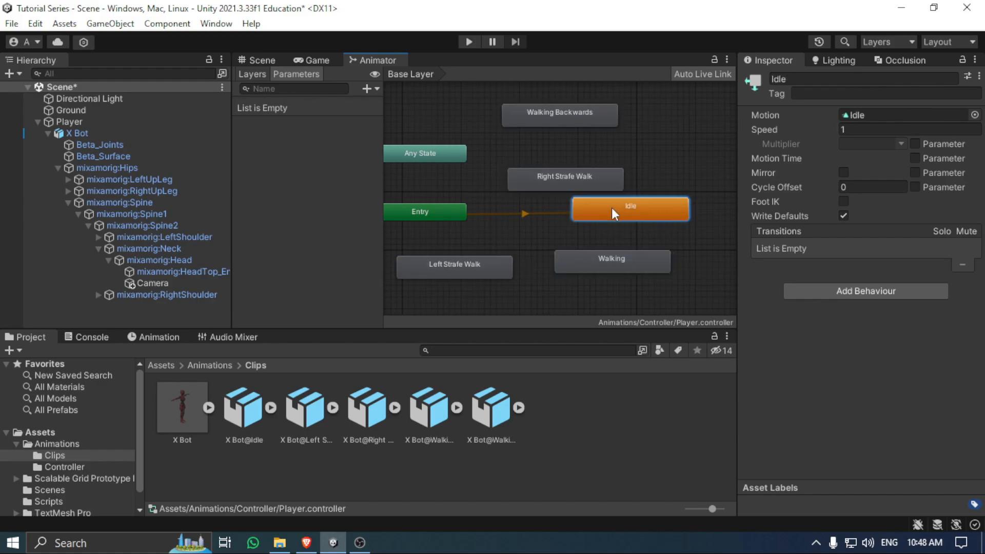
Delete all five clip states from the Base Layer graph.
left_click_drag(485, 275, 531, 264)
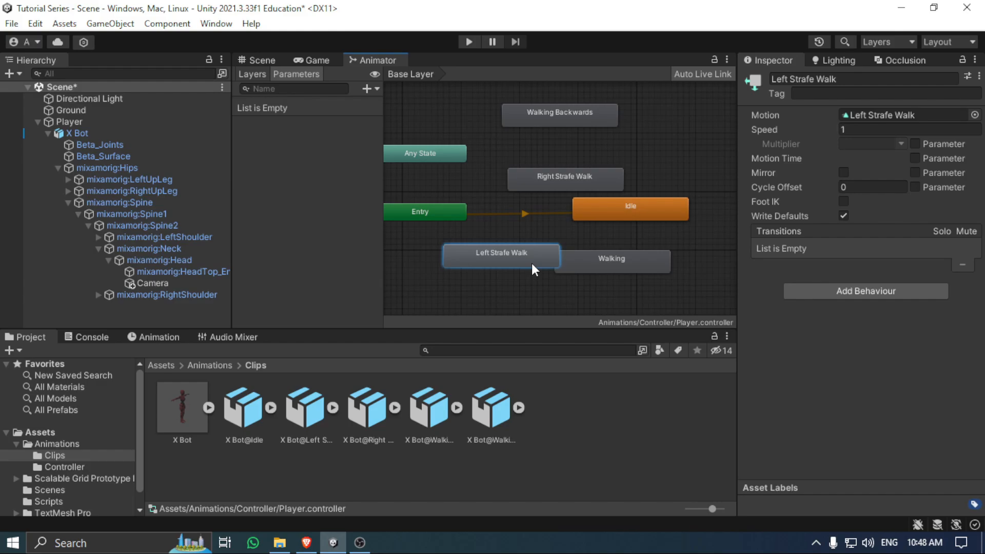
left_click(639, 269)
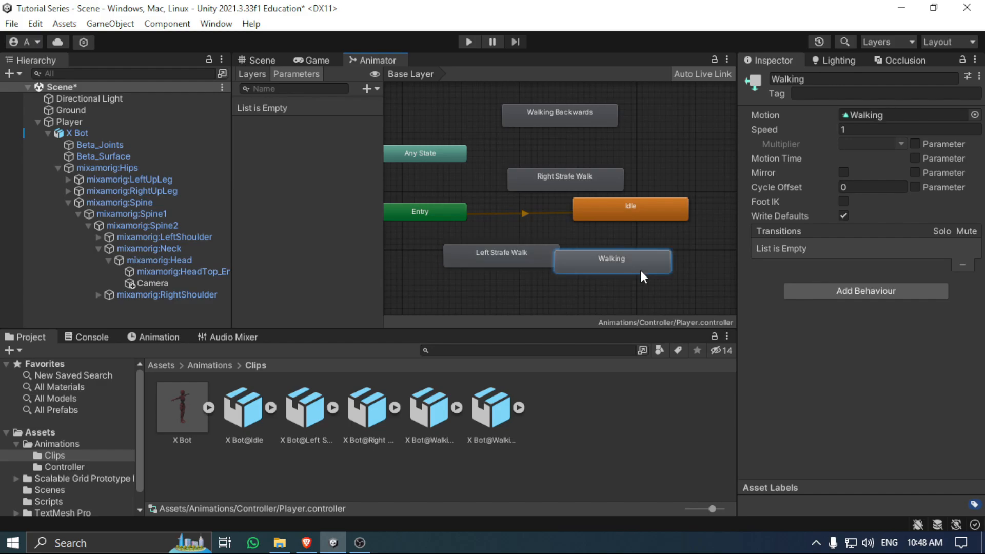
left_click_drag(682, 299, 519, 106)
key("Delete")
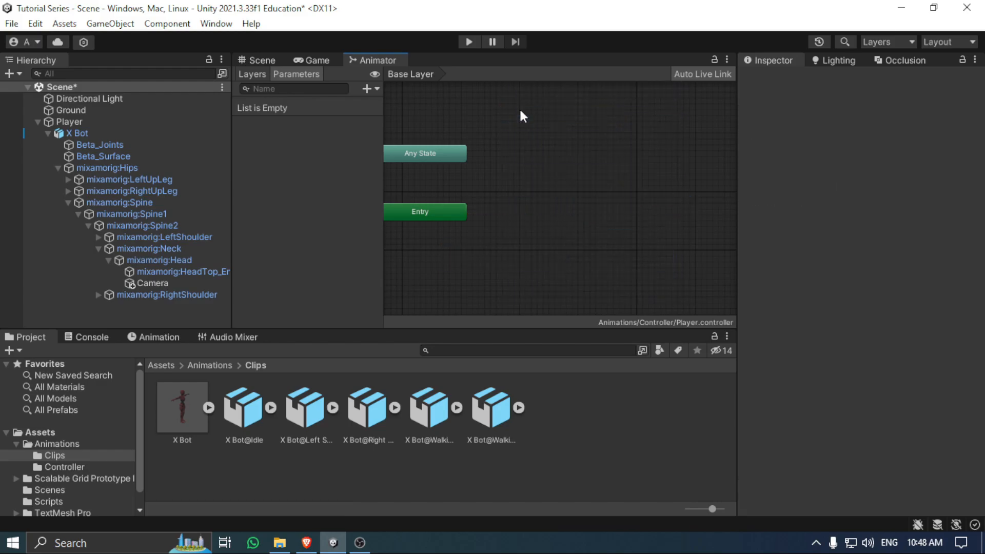
Create a state from a new blend tree in the Base Layer, name it Locomotion, and open its blend tree.
right_click(535, 186)
mouse_move(565, 198)
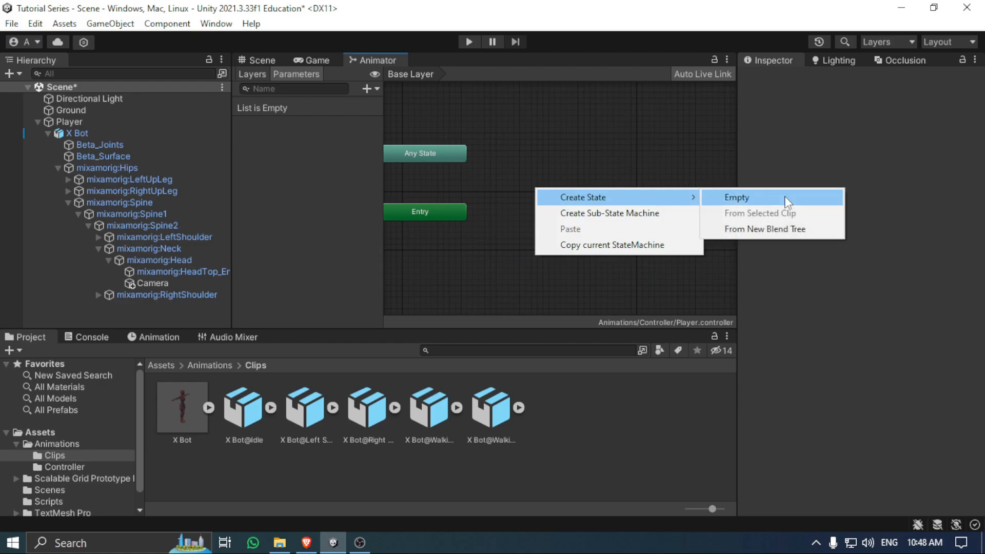
left_click(789, 229)
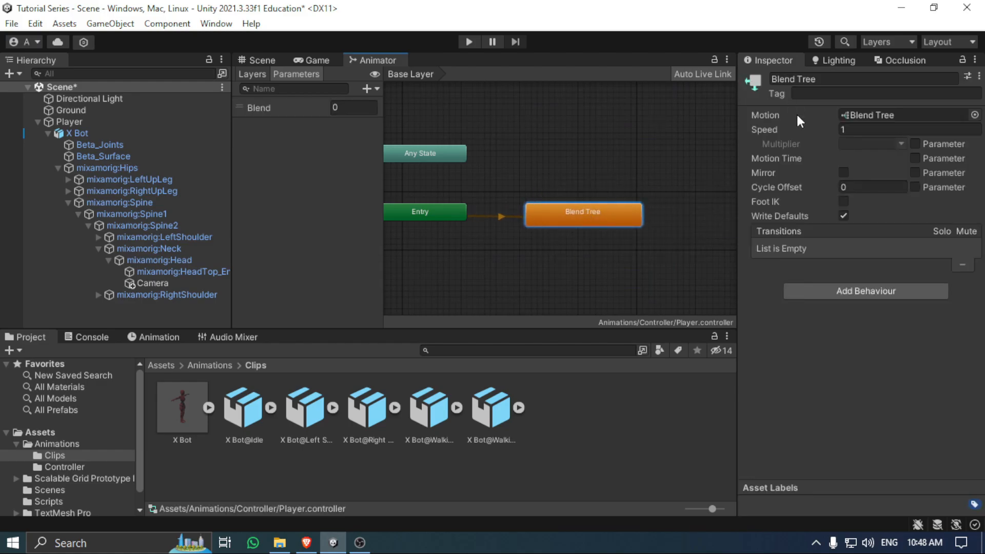
left_click(836, 79)
type("Loco")
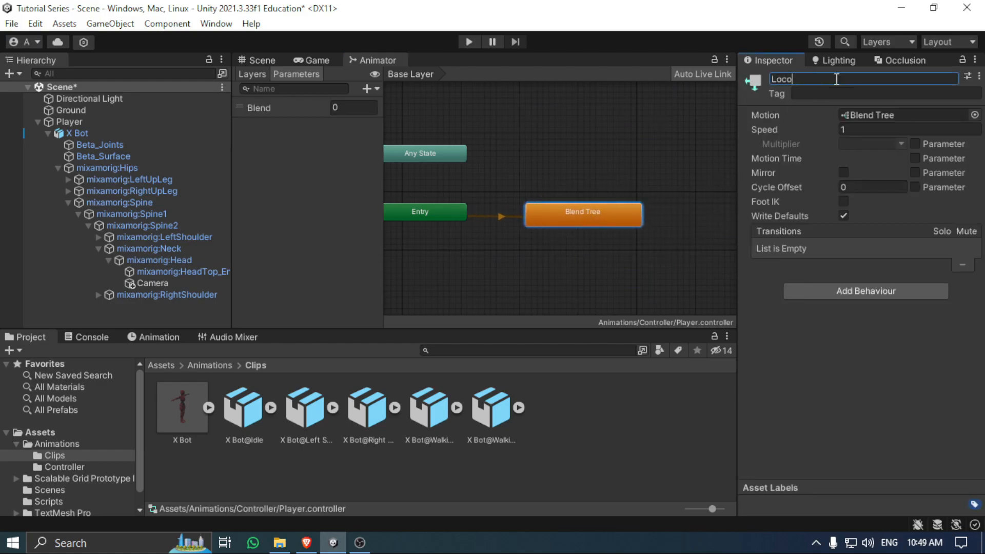
type("motion")
key("Return")
left_click(600, 227)
double_click(599, 222)
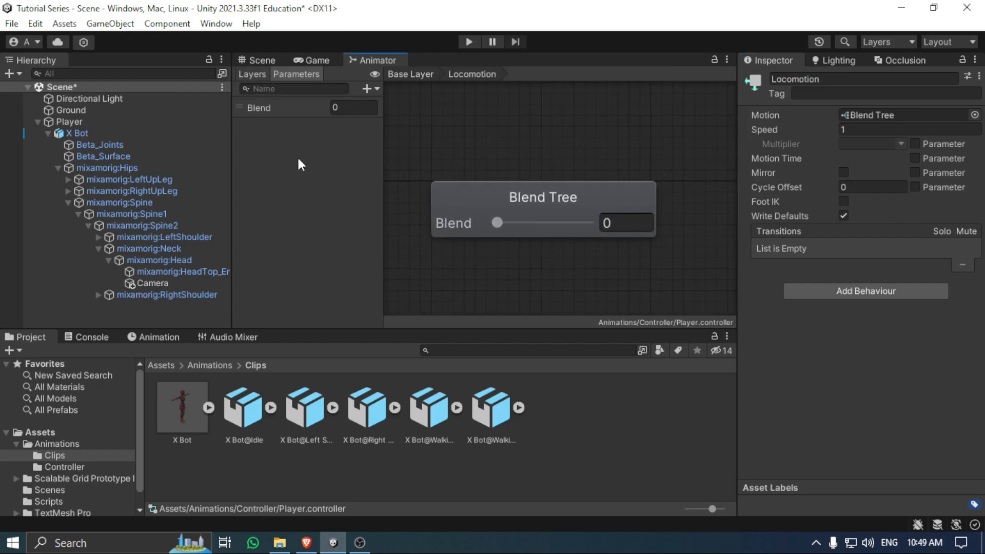
Narrow the Hierarchy and rename the Blend parameter to X.
left_click(258, 74)
left_click(297, 74)
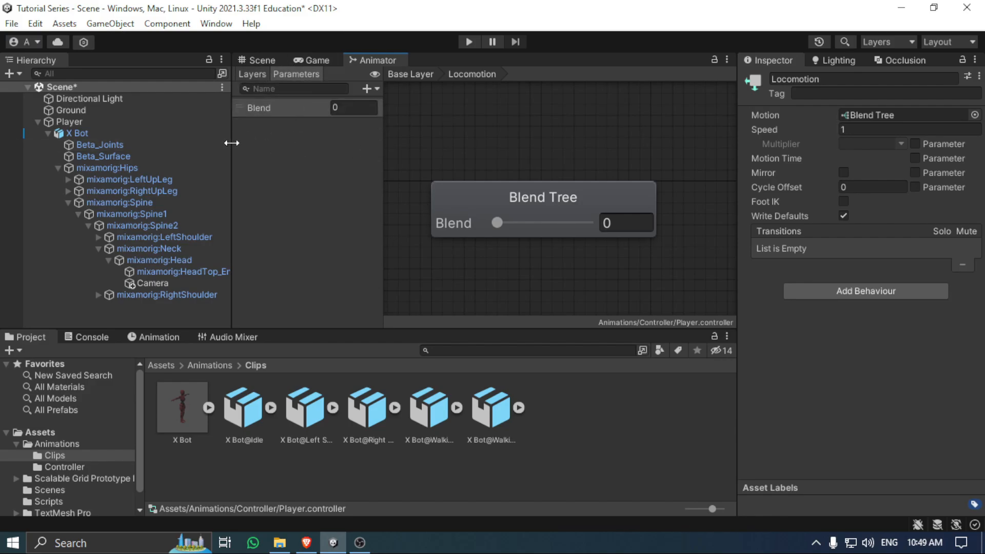
left_click_drag(231, 127, 189, 127)
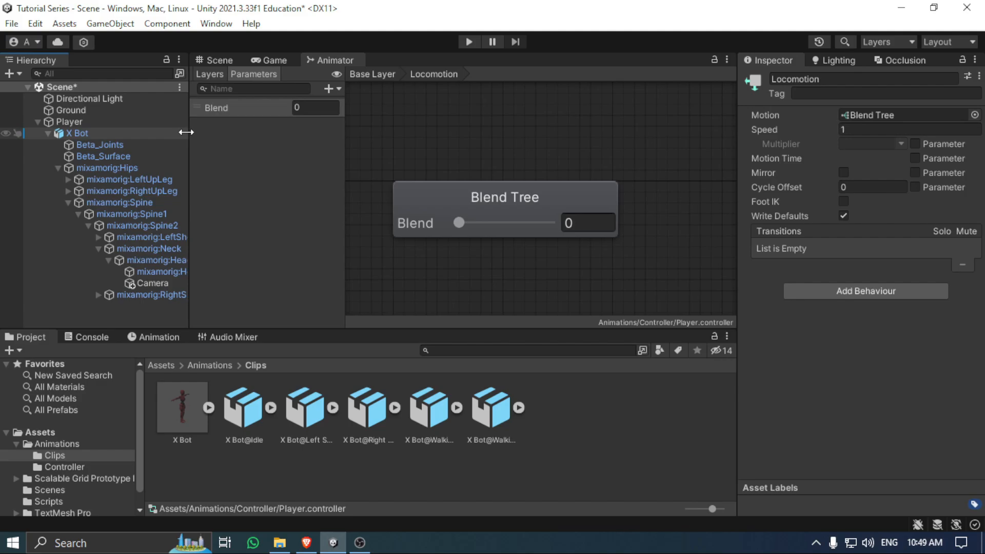
double_click(235, 109)
type("X")
key("Return")
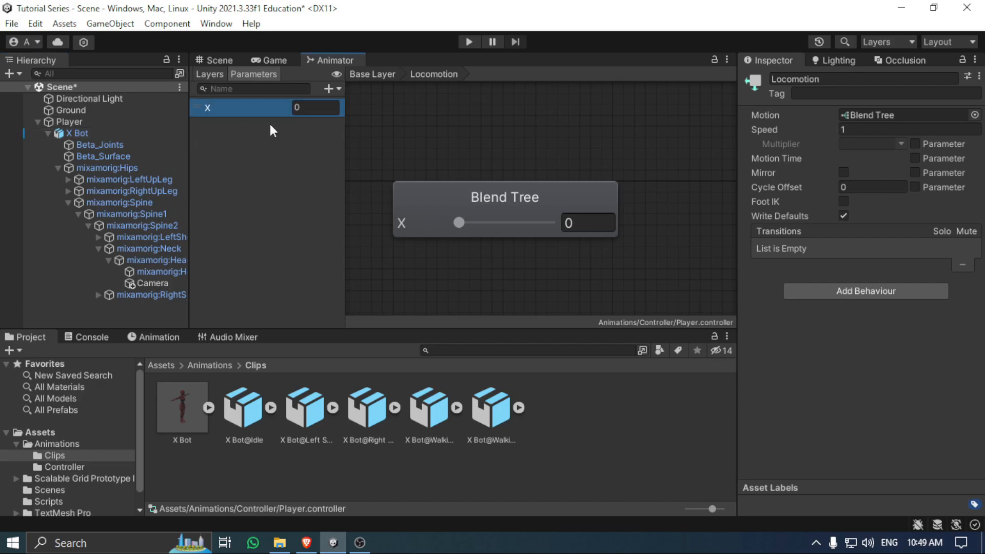
Set the blend tree's Blend Type to 2D Freeform Directional.
left_click(534, 202)
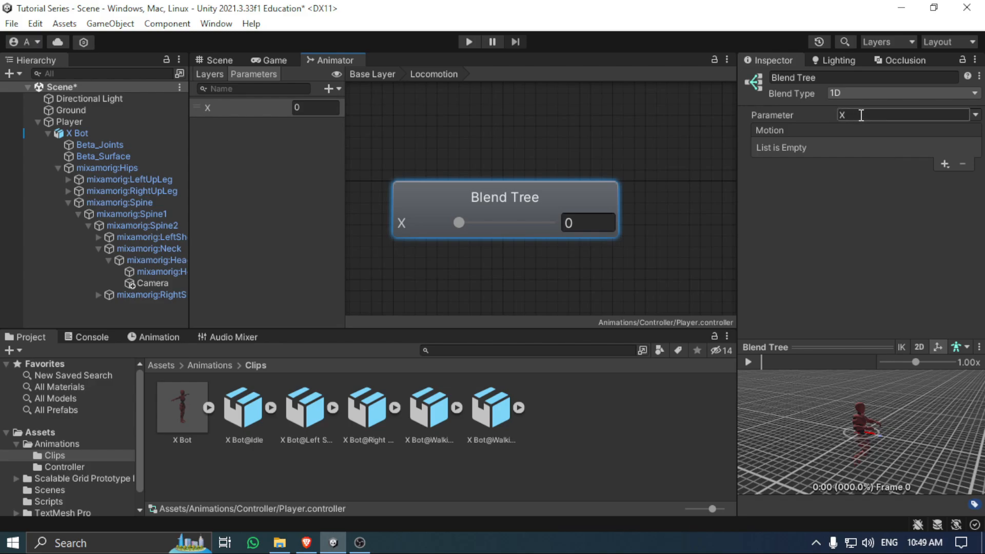
left_click(862, 90)
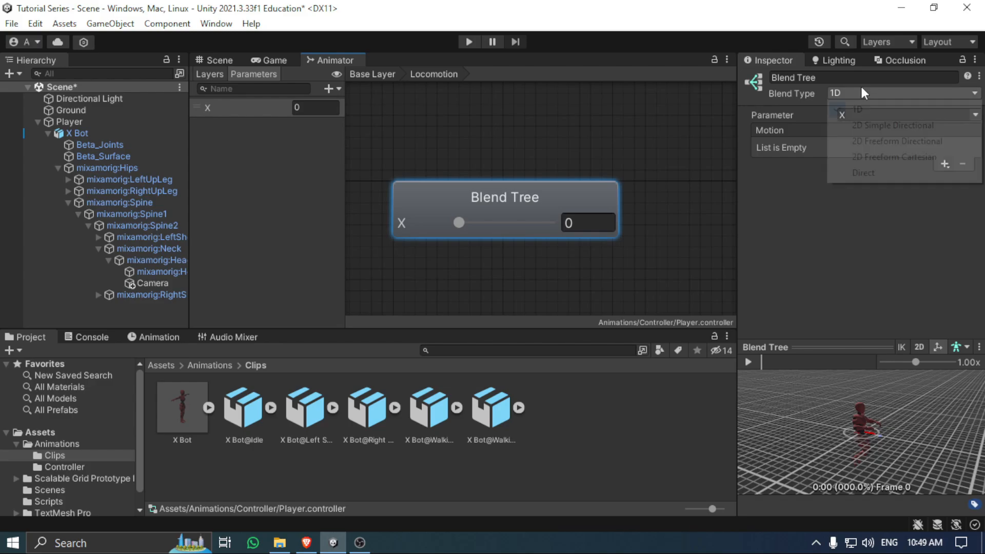
left_click(911, 147)
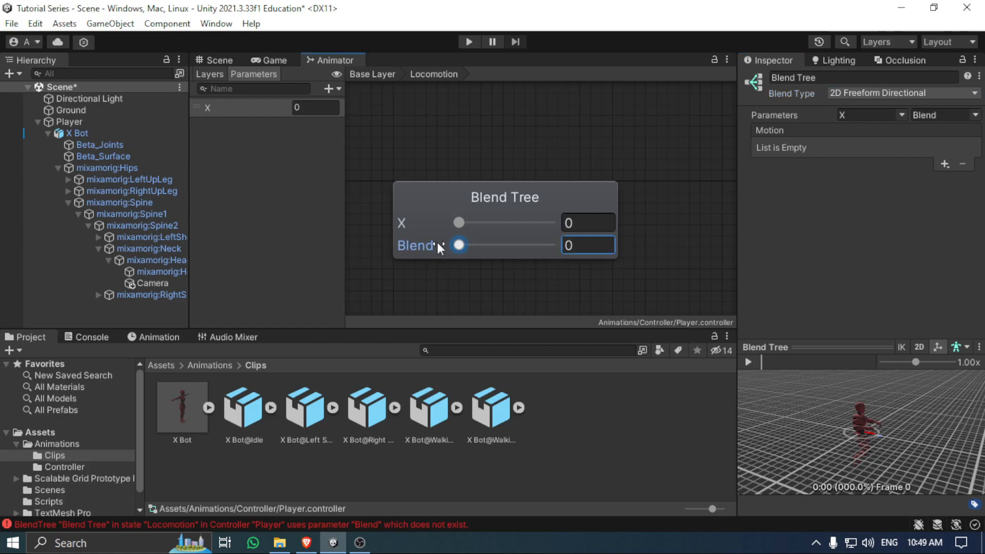
Add a Float parameter named Y to the Player controller and select the blend tree.
left_click(331, 89)
left_click(352, 103)
type("Y")
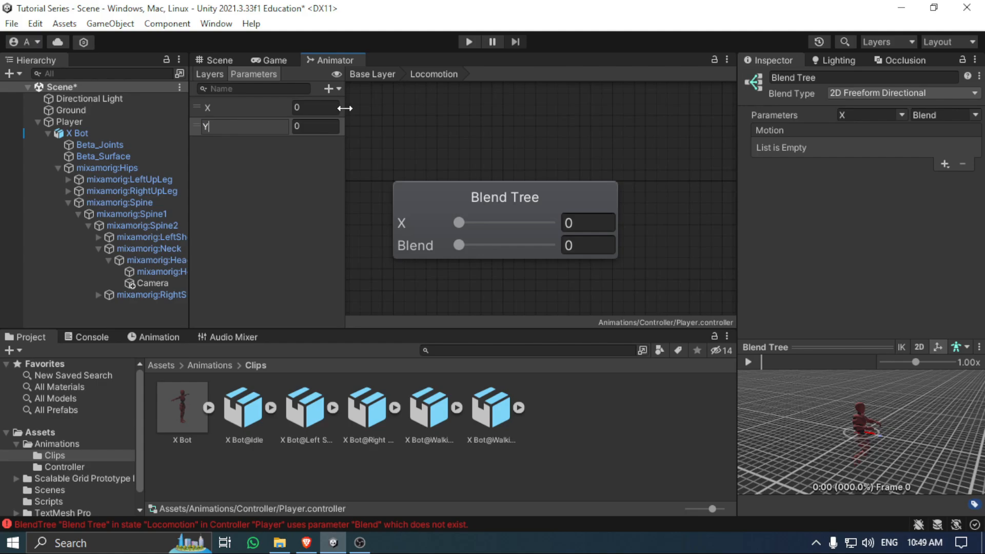
key("Return")
left_click(448, 196)
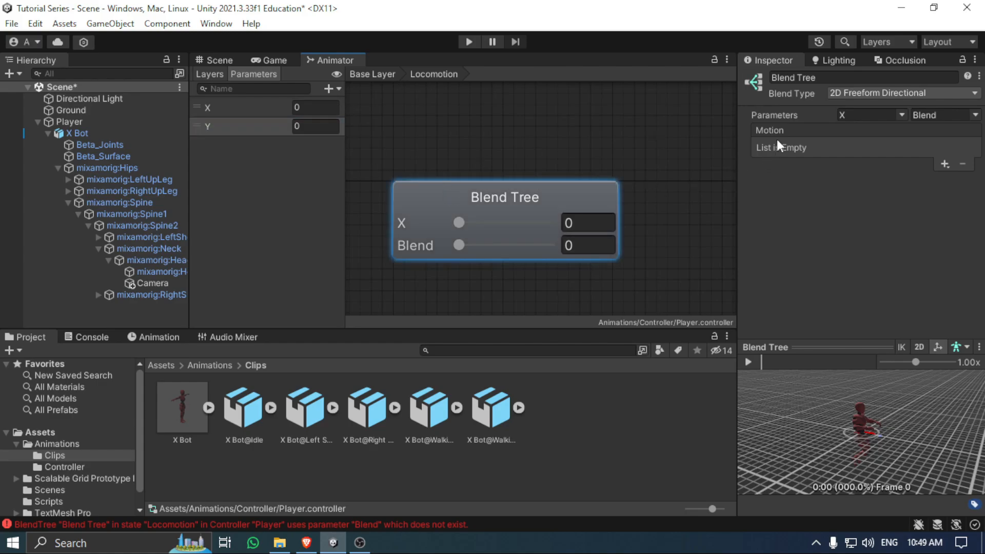
Set the blend tree's second blend parameter to Y and clear the error from the Console.
left_click(972, 115)
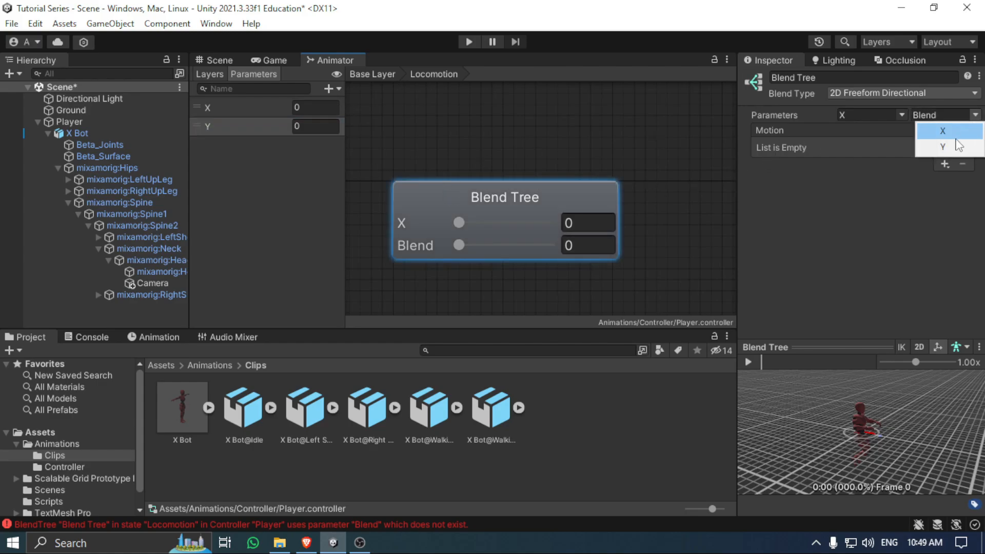
left_click(955, 144)
left_click(91, 337)
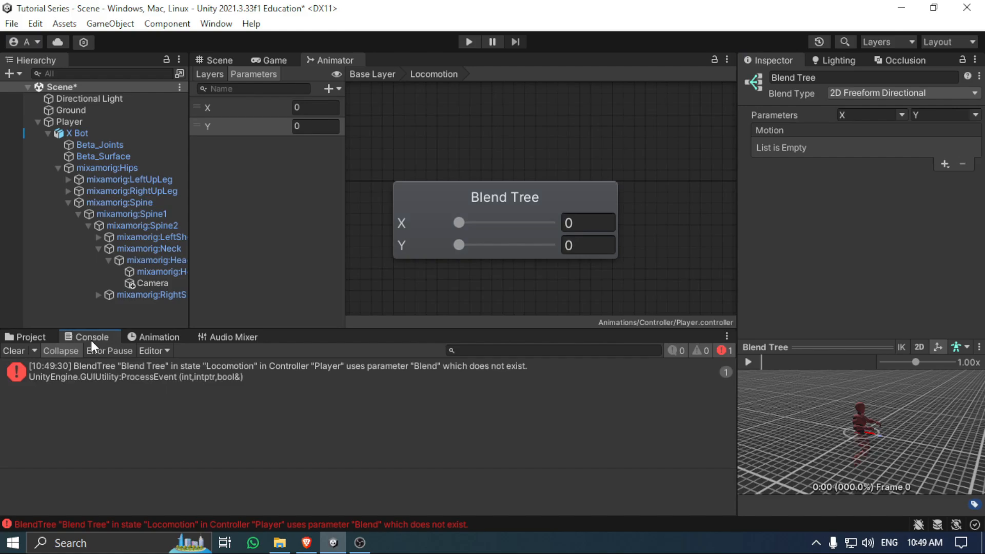
left_click(14, 351)
Add five empty motion fields to the blend tree's motion list.
left_click(946, 164)
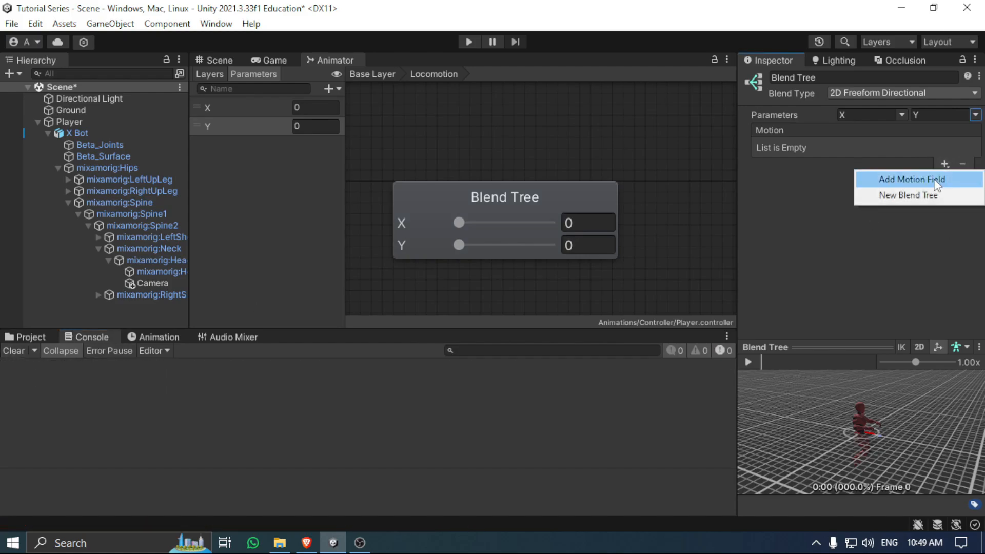
left_click(847, 178)
left_click(41, 337)
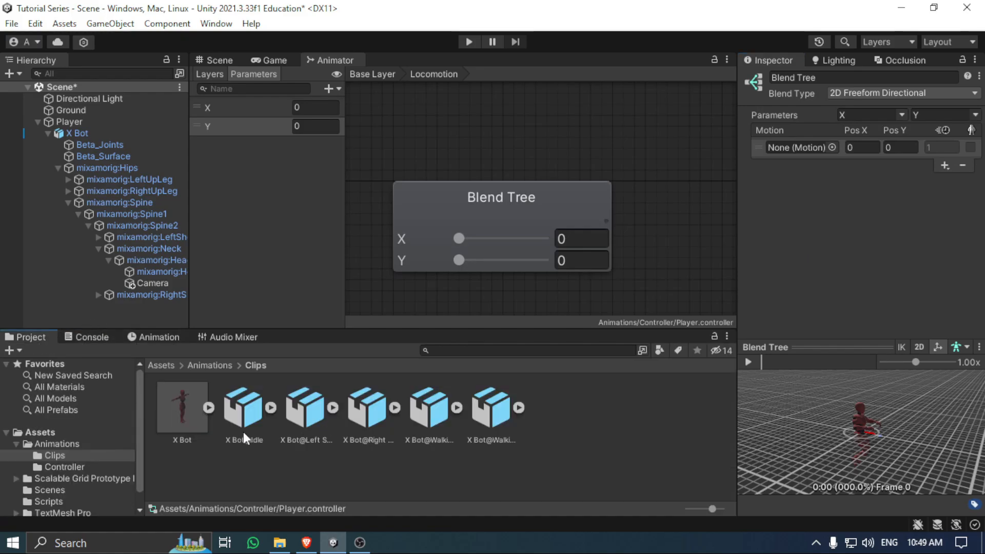
left_click(944, 165)
left_click(903, 179)
scroll(964, 311, "down", 2)
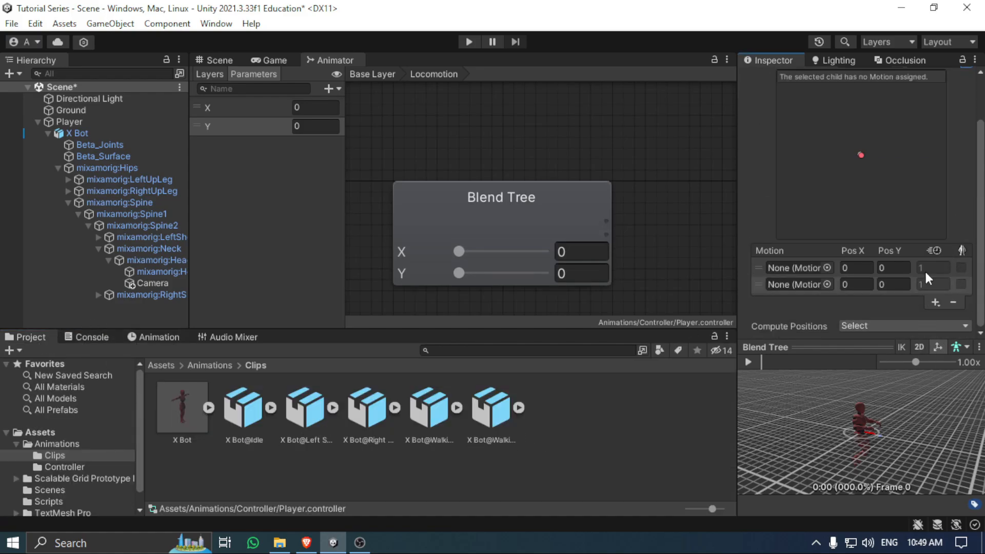
scroll(885, 211, "up", 2)
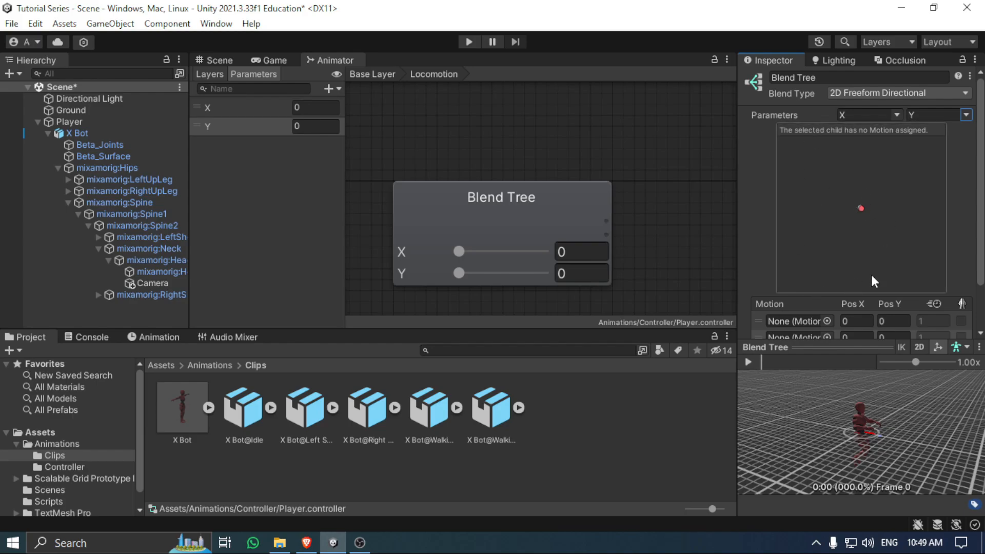
scroll(923, 328, "down", 2)
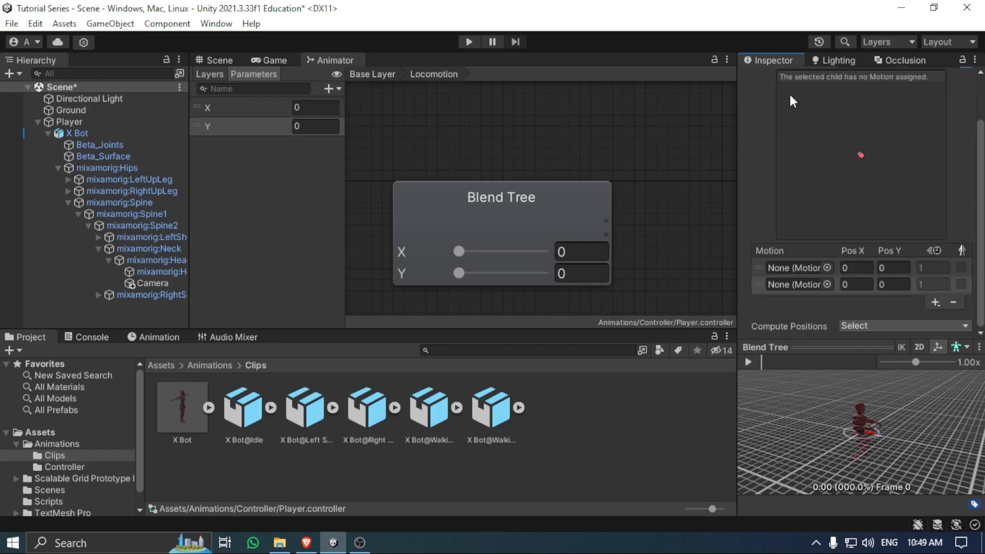
left_click(935, 302)
left_click(932, 315)
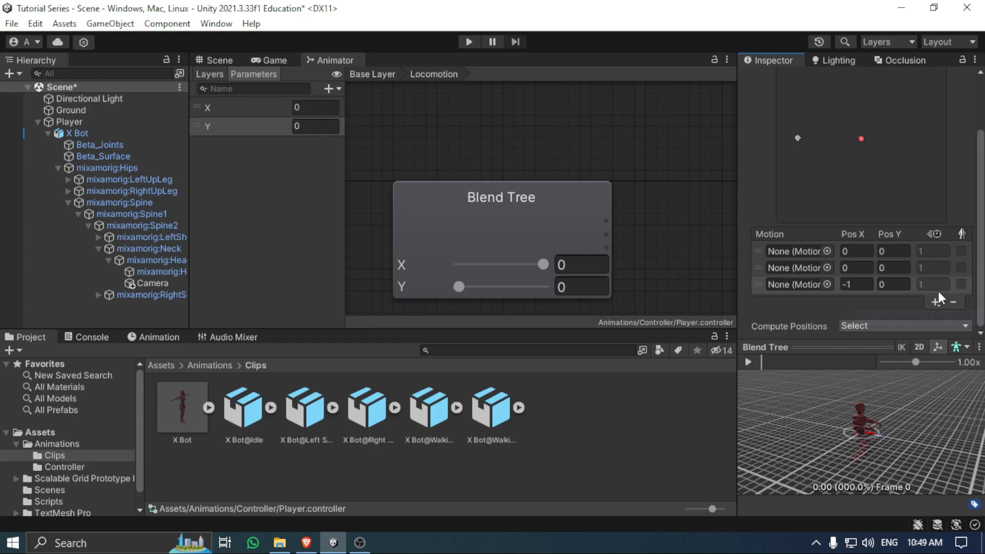
left_click(938, 302)
left_click(941, 314)
left_click(937, 303)
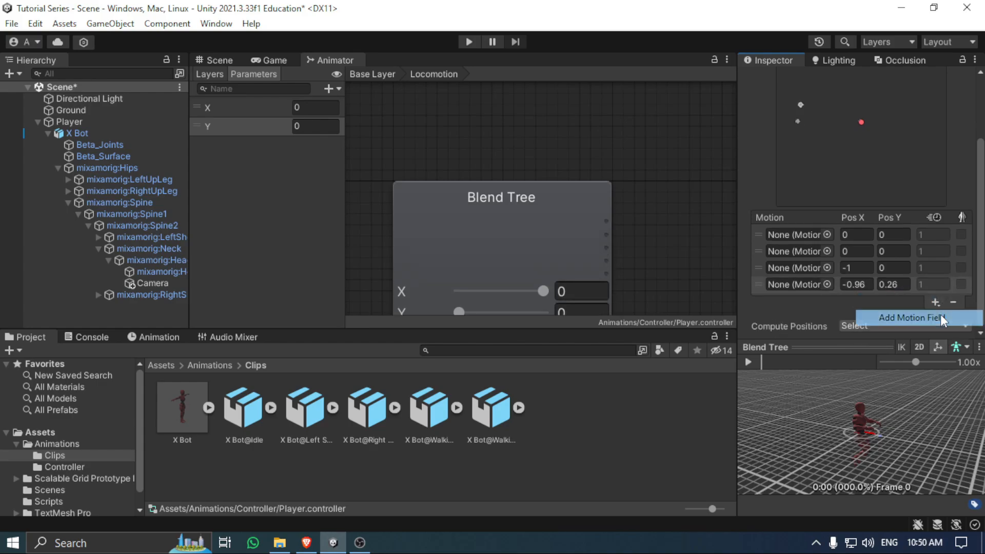
left_click(942, 318)
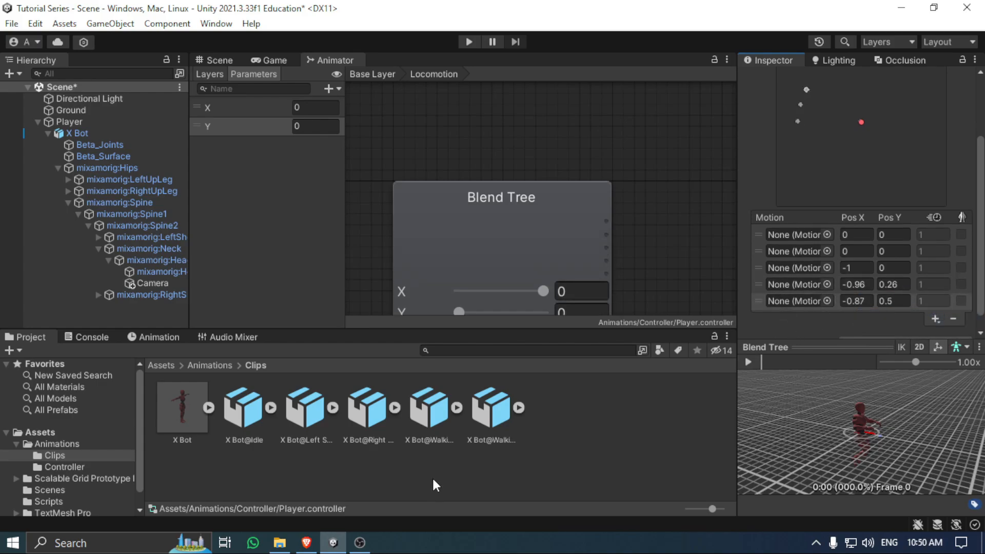
Assign the Idle clip from X Bot@Idle to the first motion field.
left_click(272, 410)
left_click_drag(367, 408, 799, 235)
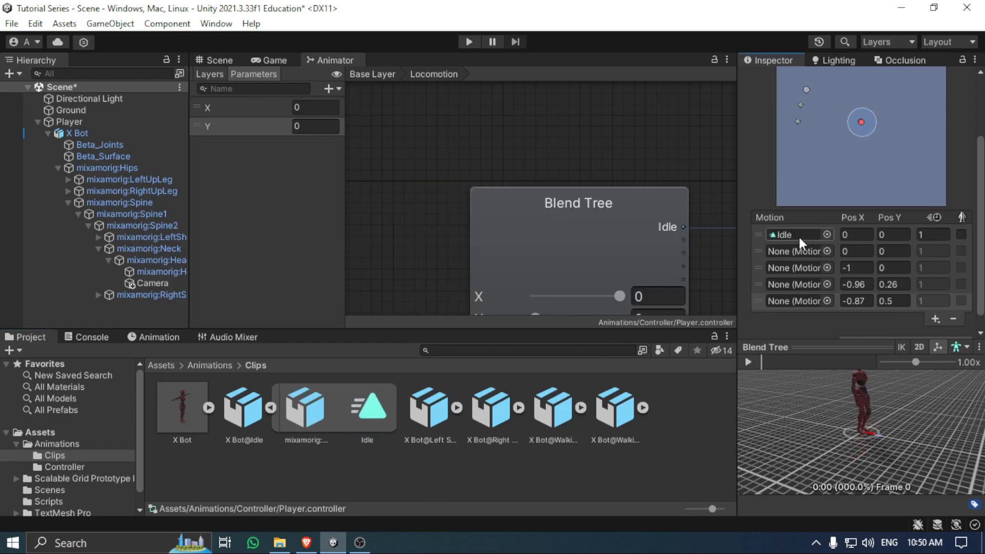
left_click(272, 407)
Assign the Walking clip to the second motion field and the Walking Backwards clip to the third.
left_click(456, 408)
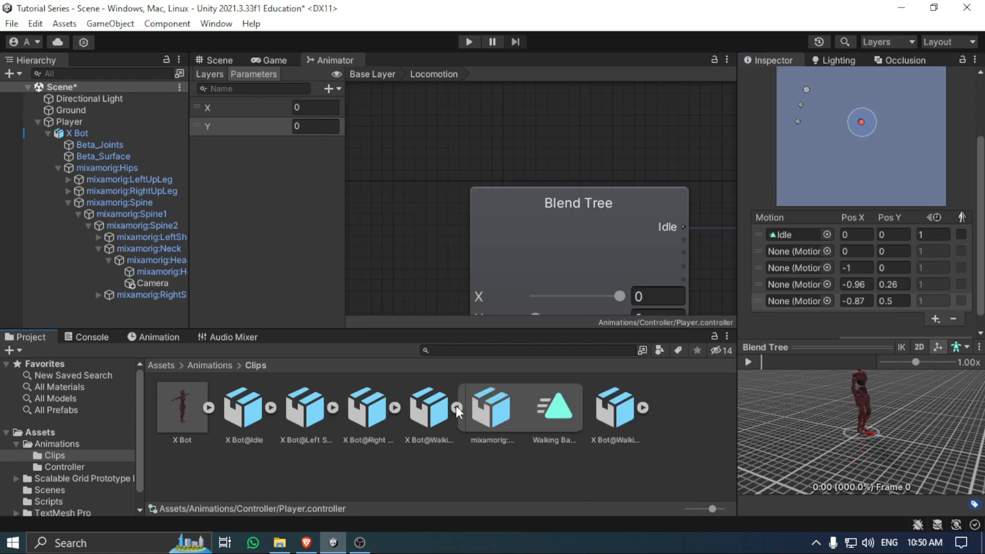
scroll(572, 456, "down", 1)
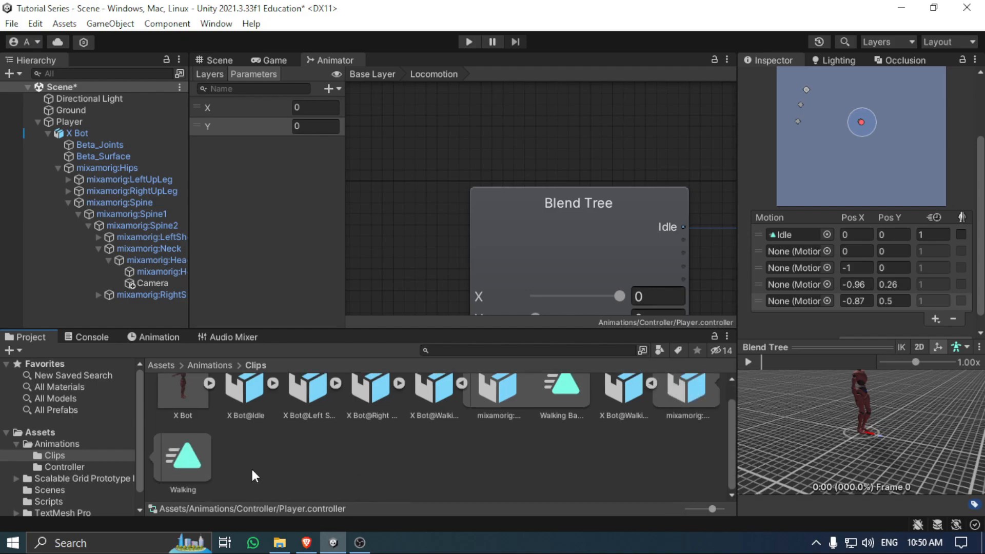
scroll(980, 263, "down", 1)
left_click_drag(819, 239, 818, 241)
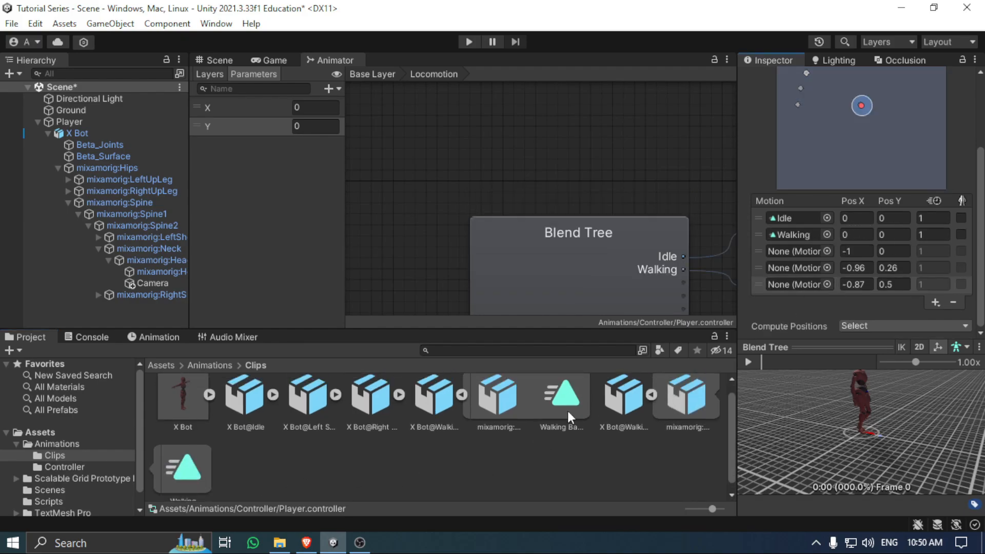
left_click_drag(567, 409, 793, 251)
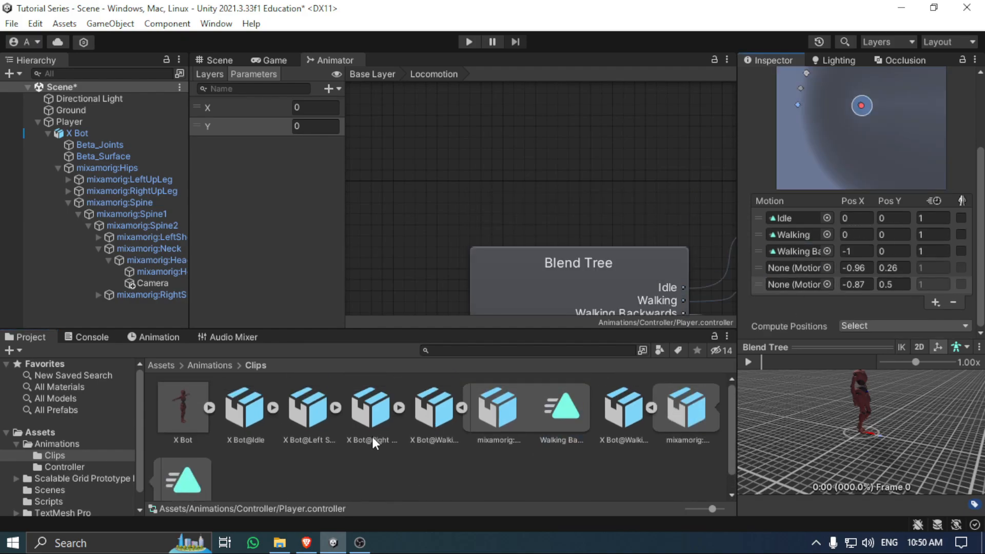
Assign the Left Strafe Walk clip to the fourth motion field and Right Strafe Walk to the fifth.
left_click(335, 407)
left_click_drag(437, 413, 803, 282)
left_click(526, 407)
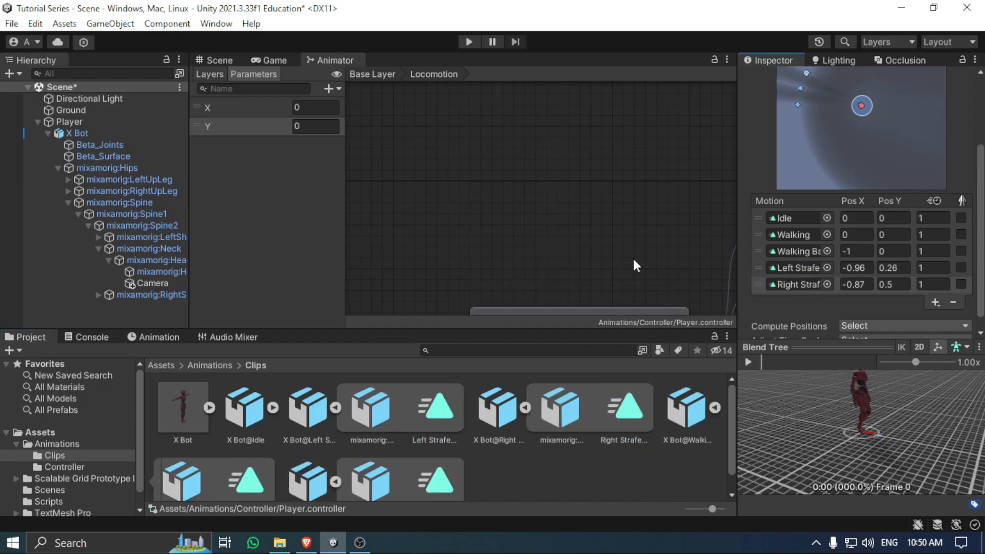
Play the blend tree preview and examine how the motions blend between the Right Strafe Walk point and the centre.
scroll(636, 249, "up", 5)
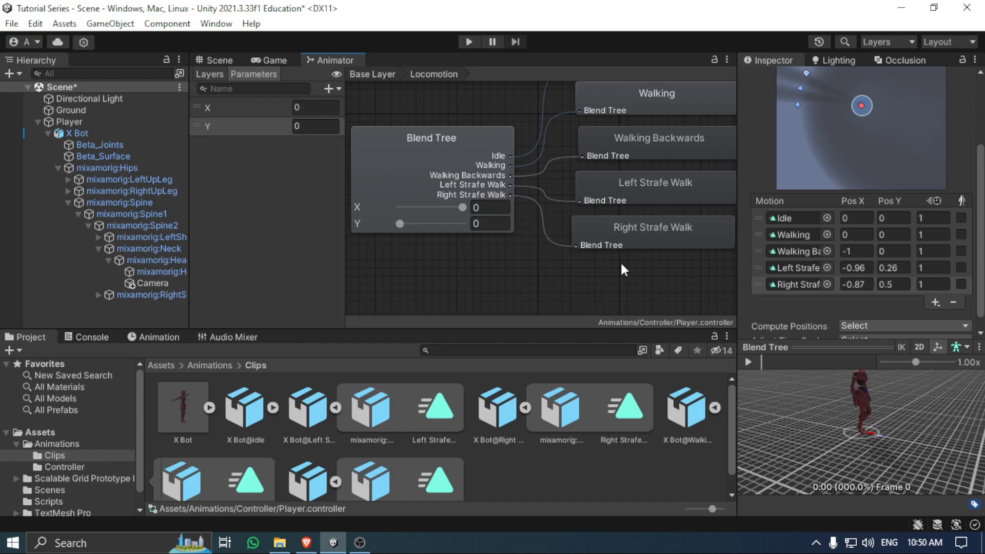
scroll(848, 239, "up", 4)
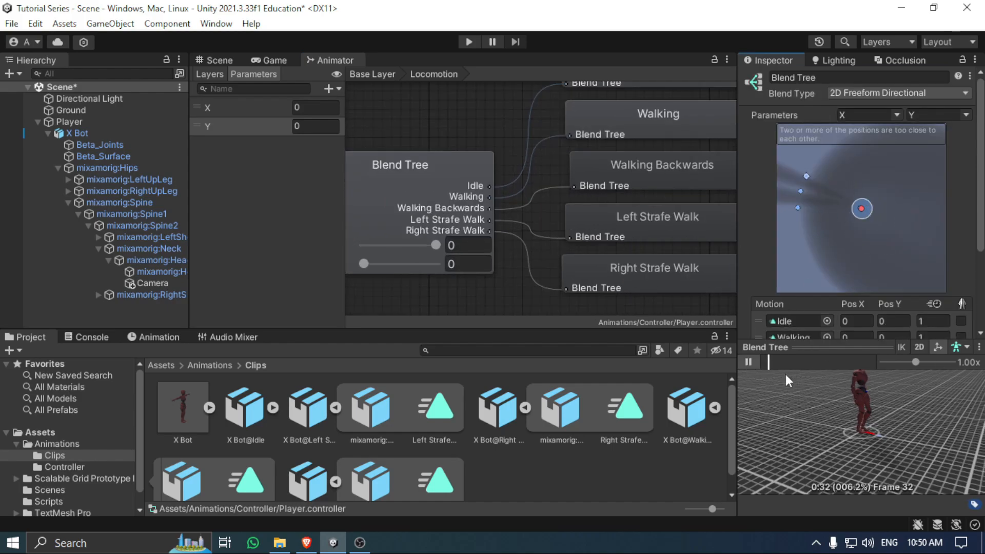
left_click_drag(862, 418, 866, 439)
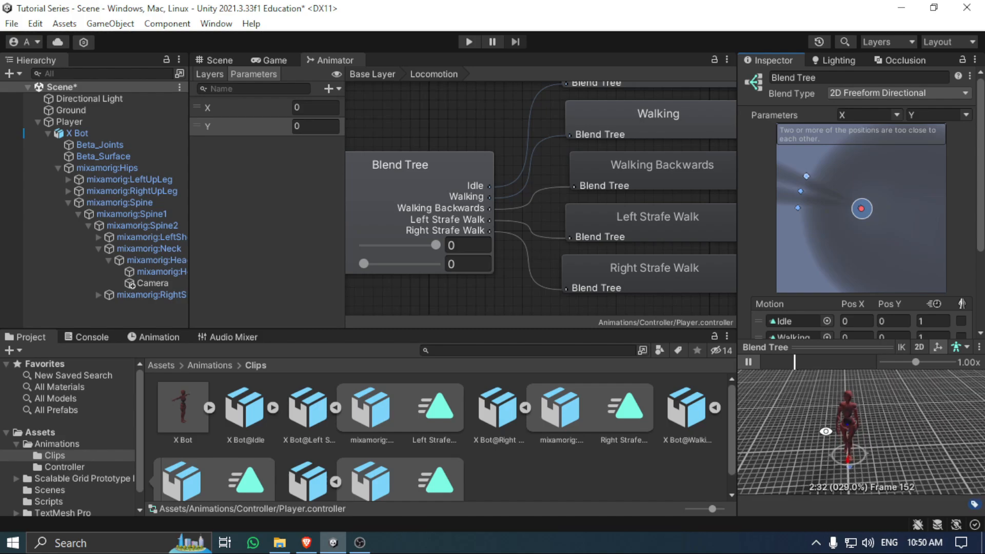
mouse_move(861, 210)
left_mouse_down()
mouse_move(797, 219)
mouse_move(806, 179)
left_mouse_up()
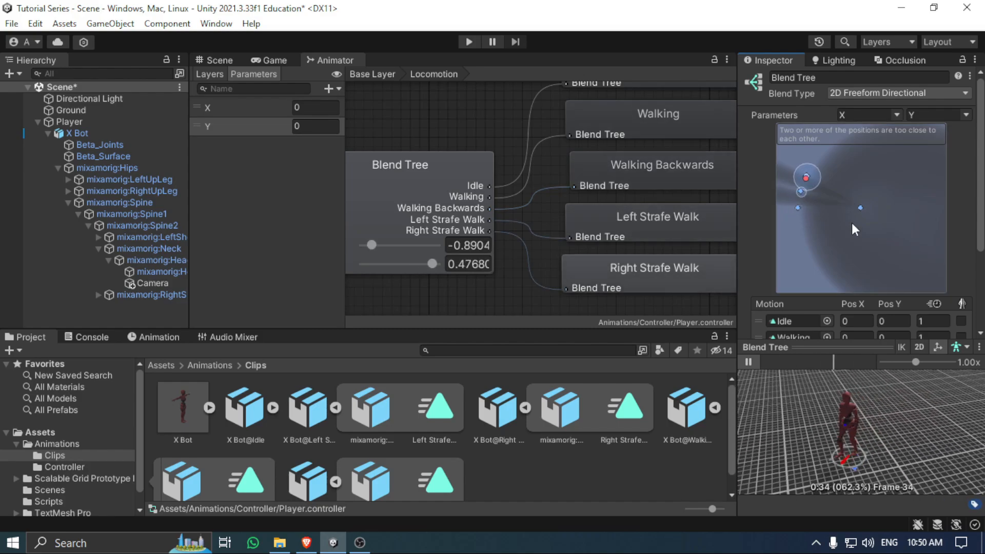
scroll(959, 226, "down", 4)
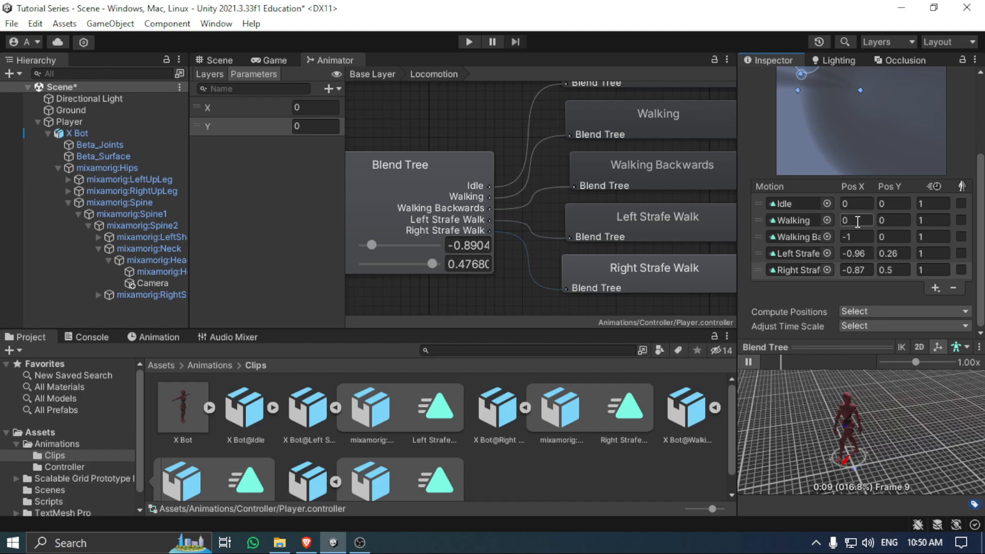
scroll(859, 228, "up", 2)
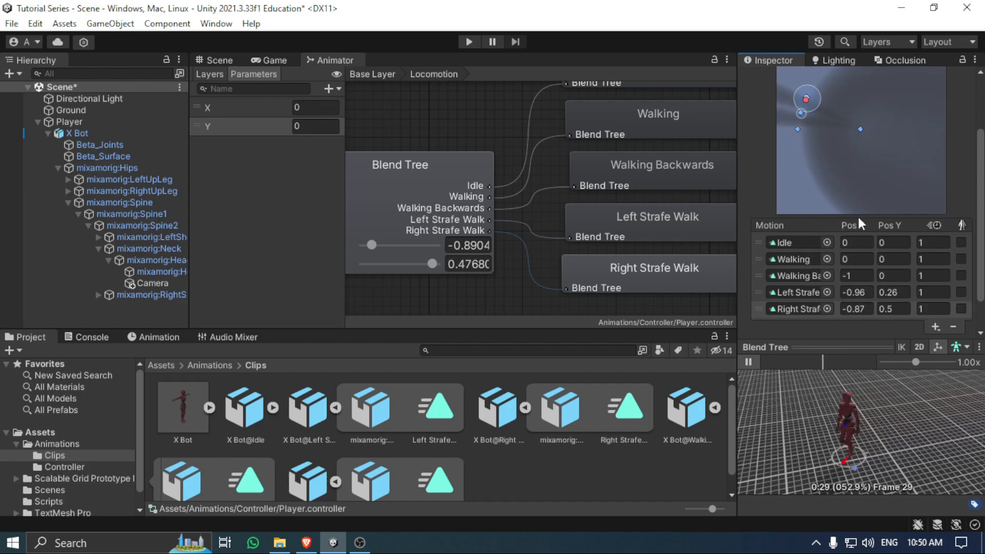
left_click_drag(806, 100, 861, 131)
scroll(854, 453, "up", 3)
left_click_drag(865, 438, 897, 484)
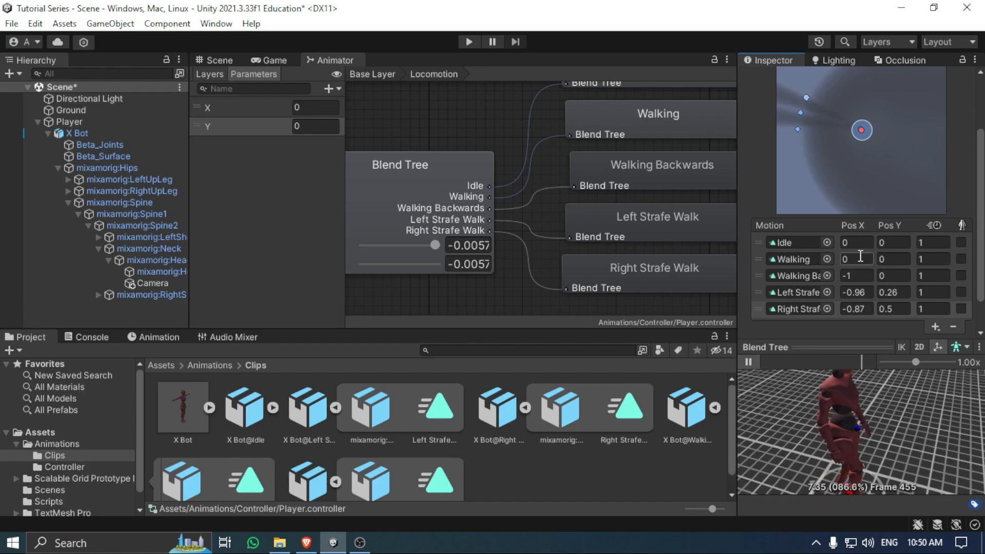
Set the Walking motion's Pos Y to 1 and place Walking Backwards at Pos X 0, Pos Y -1.
left_click(895, 259)
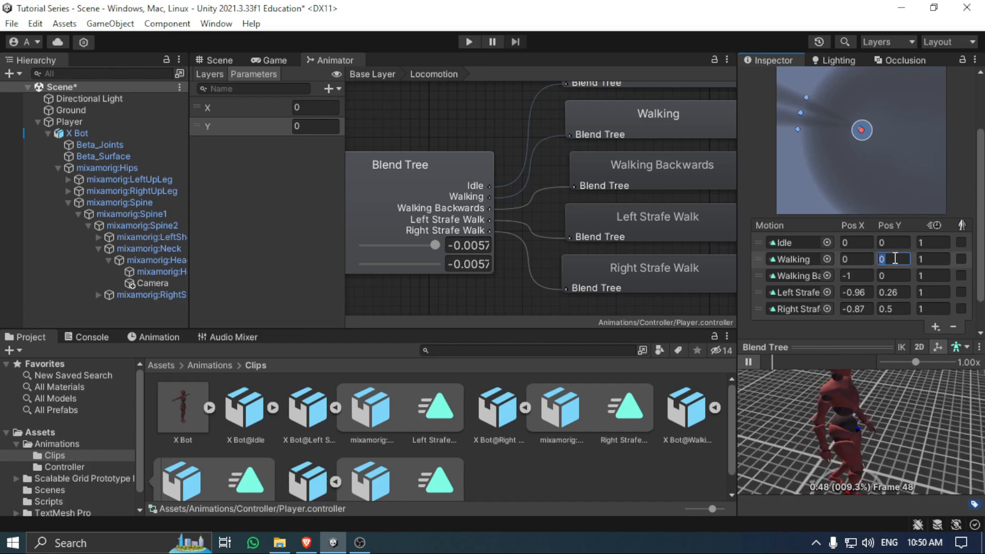
type("1")
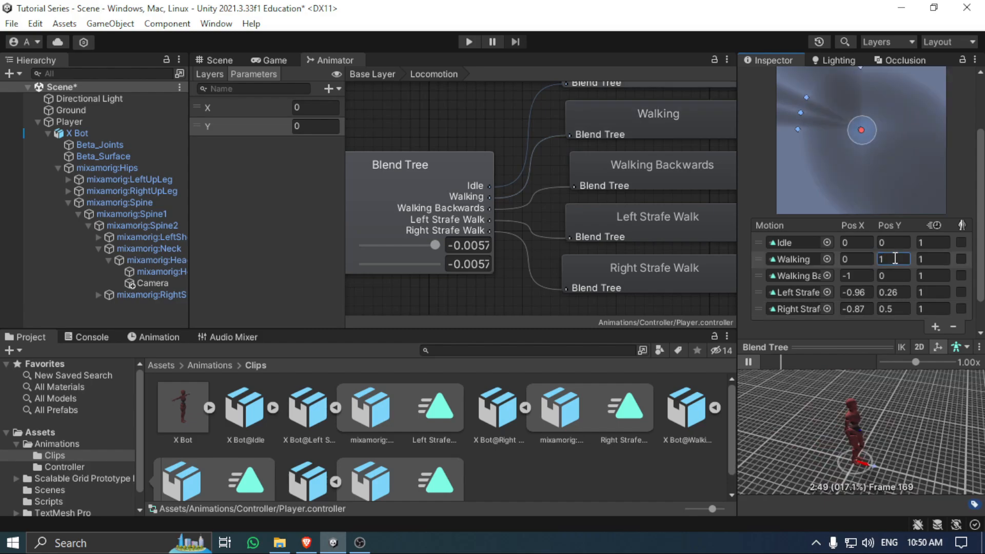
left_click(862, 278)
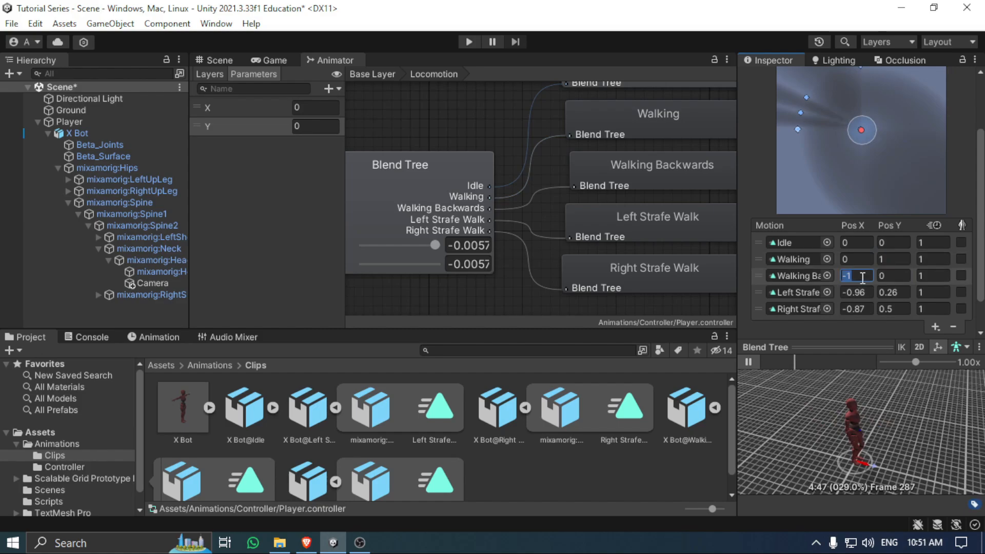
left_click(893, 276)
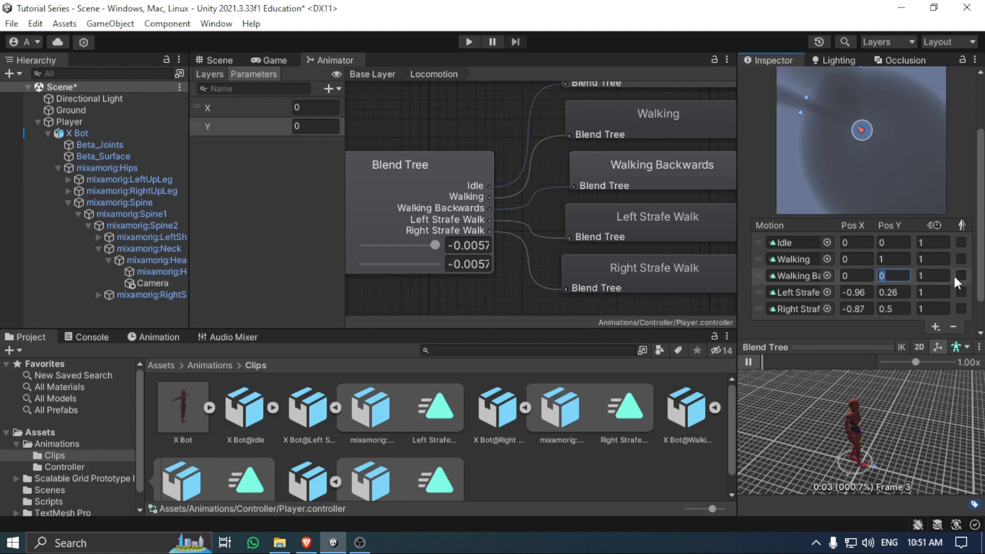
type("-1")
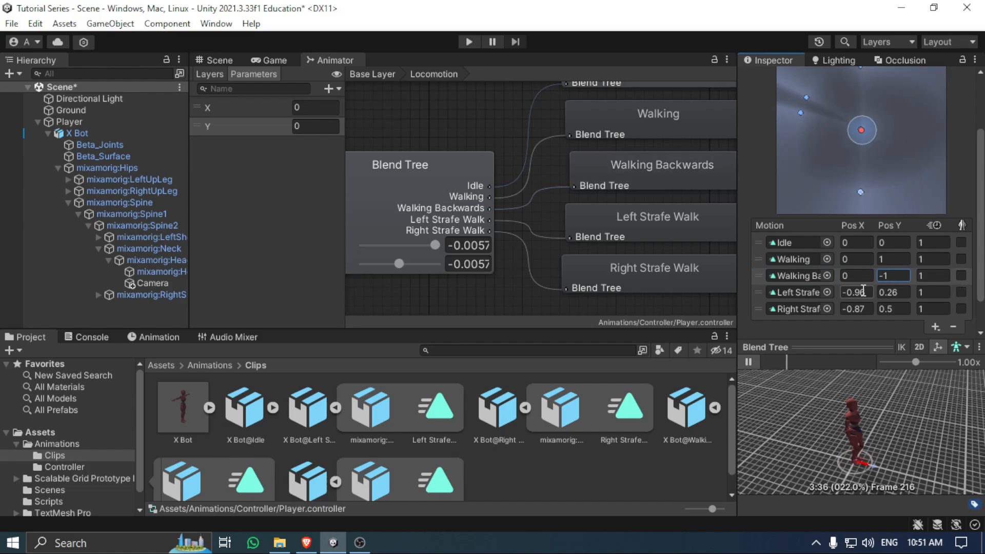
Place the Left Strafe Walk motion at Pos X -1, Pos Y 0 and Right Strafe Walk at Pos X 1, Pos Y 0.
left_click(905, 292)
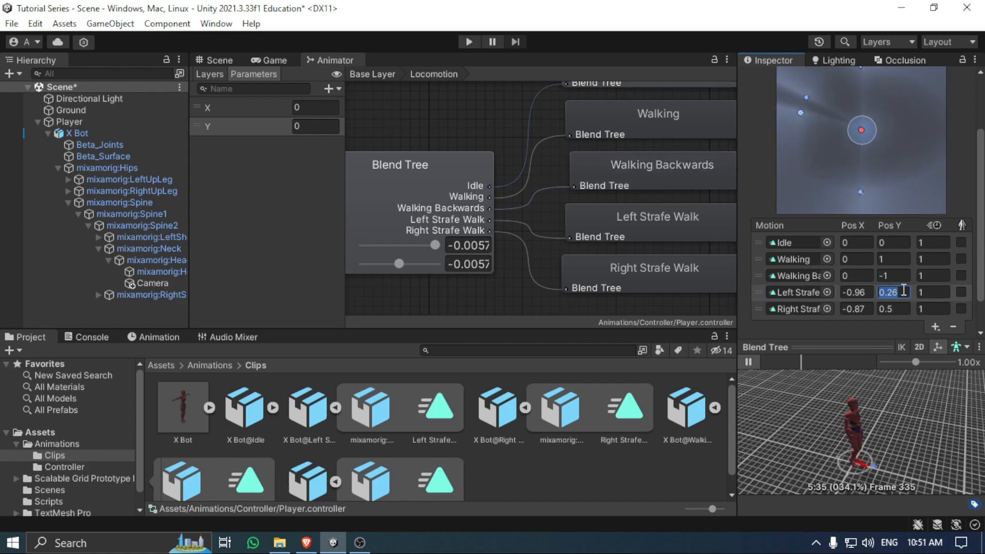
key("shift+Tab")
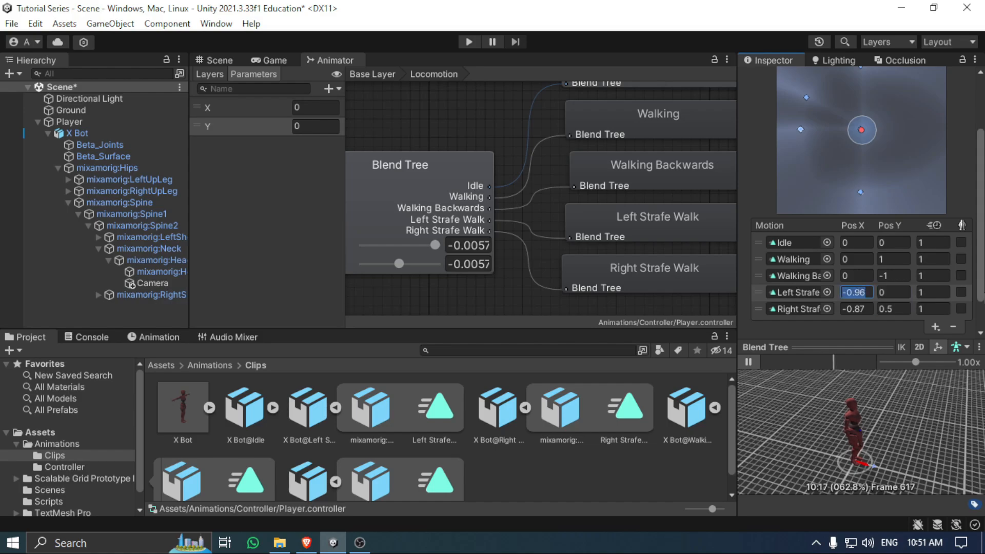
type("-1")
left_click(855, 308)
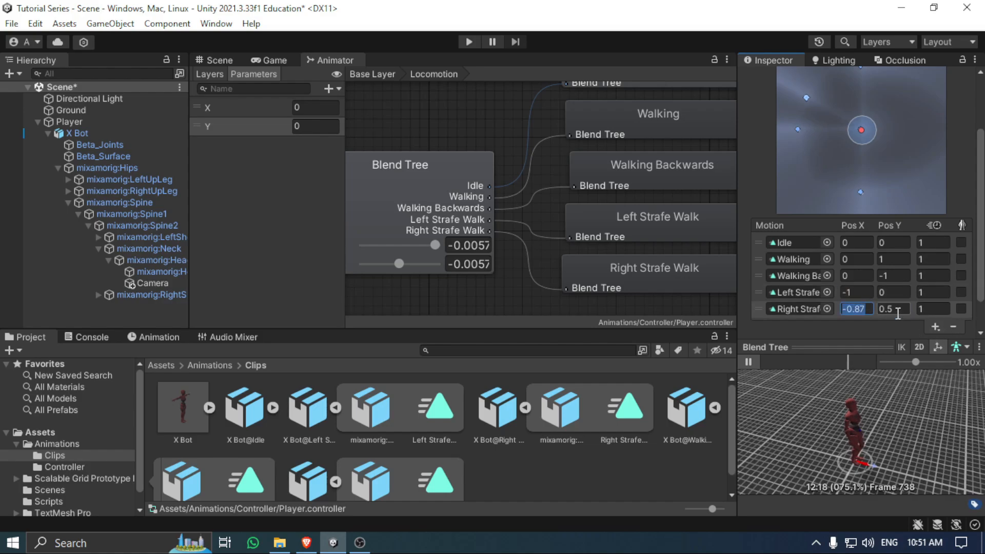
type("1")
key("Tab")
type("0")
Enlarge the preview, test the blend between Walking Backwards and Idle, and check the X and Y parameters.
scroll(865, 225, "up", 3)
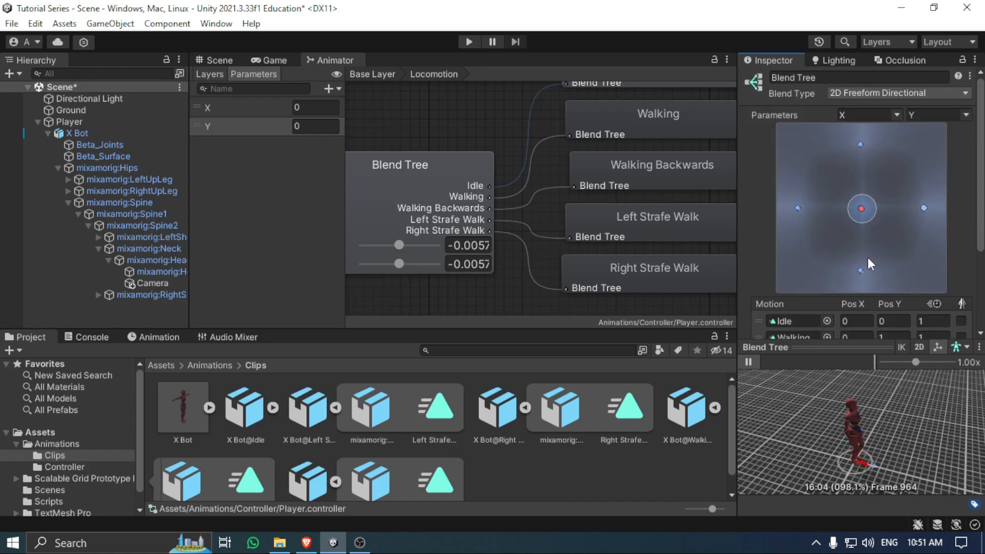
left_click_drag(869, 229, 868, 277)
left_click_drag(816, 344, 816, 303)
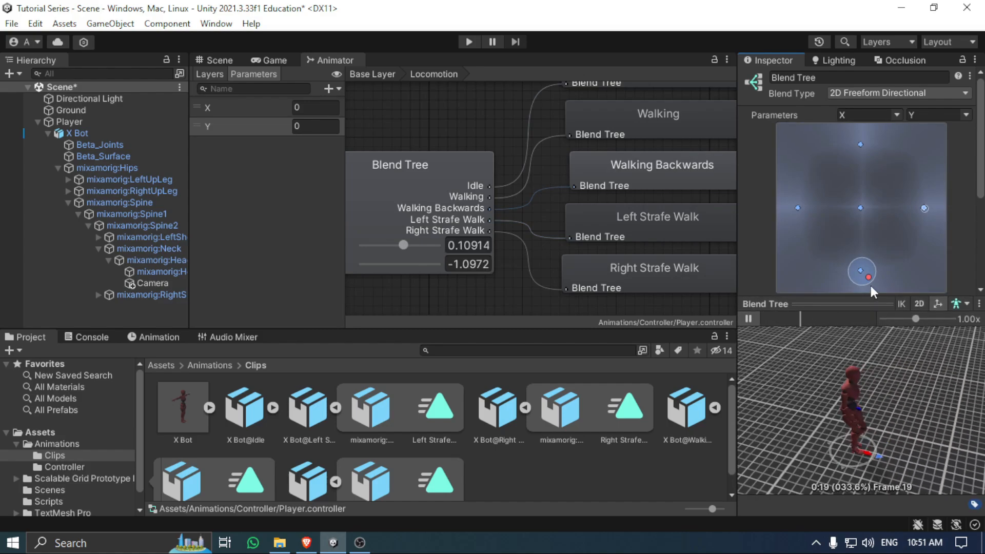
left_click_drag(869, 277, 860, 209)
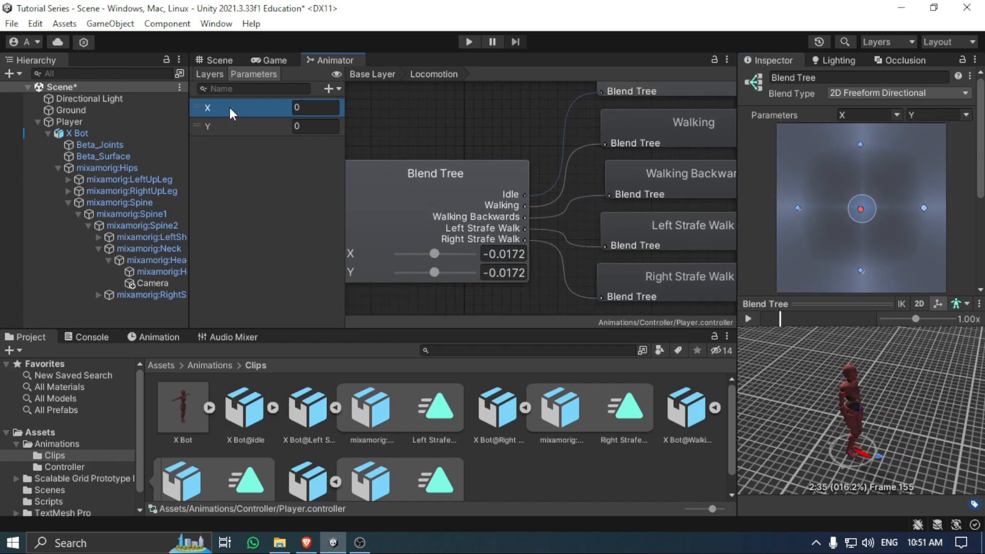
left_click(229, 129)
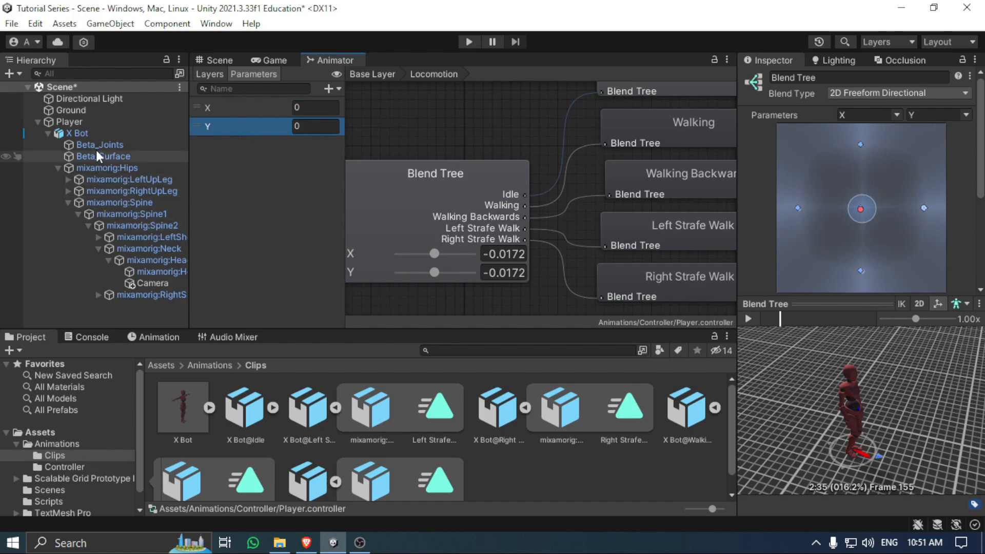
Open the Player object's Player_Movement script for editing in Visual Studio and review its existing methods.
left_click(78, 123)
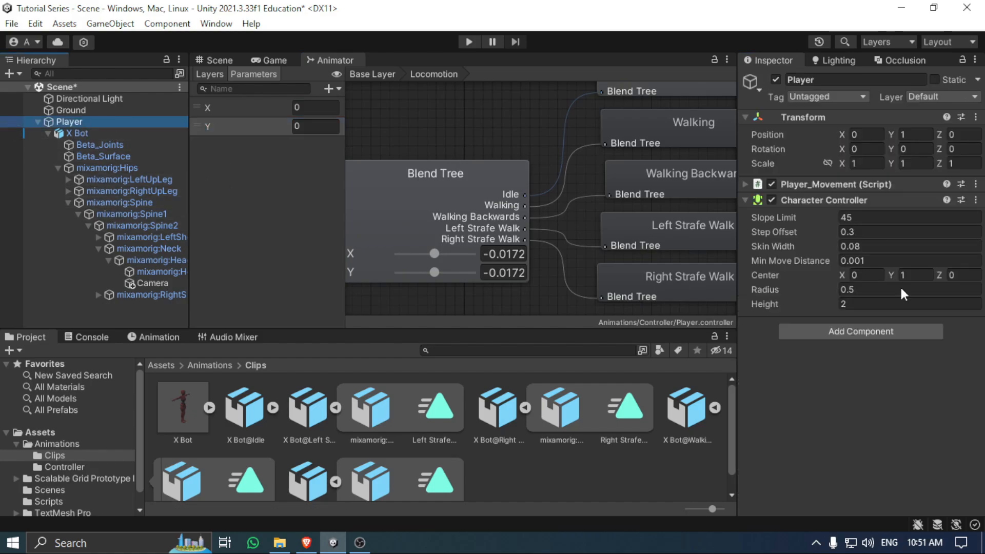
left_click(820, 186)
right_click(820, 187)
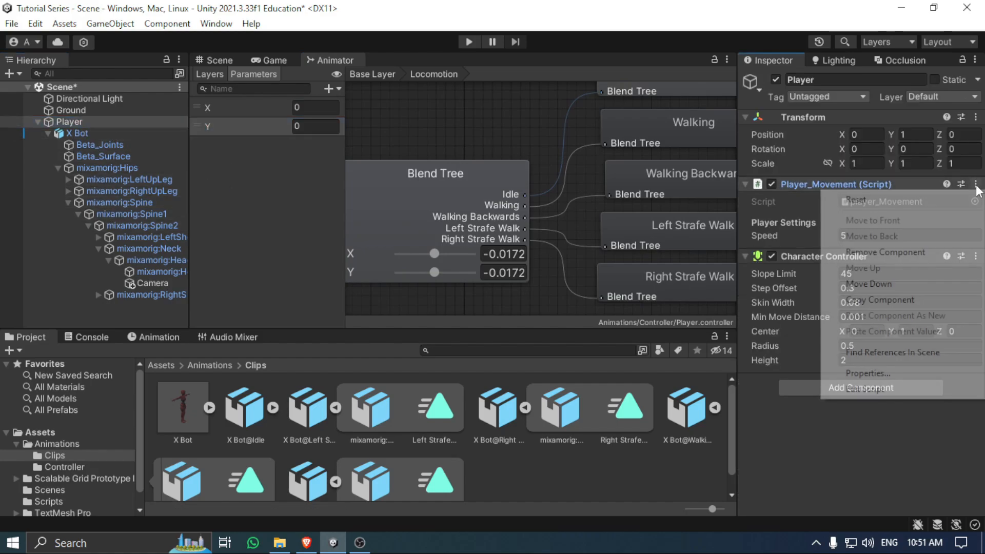
left_click(889, 390)
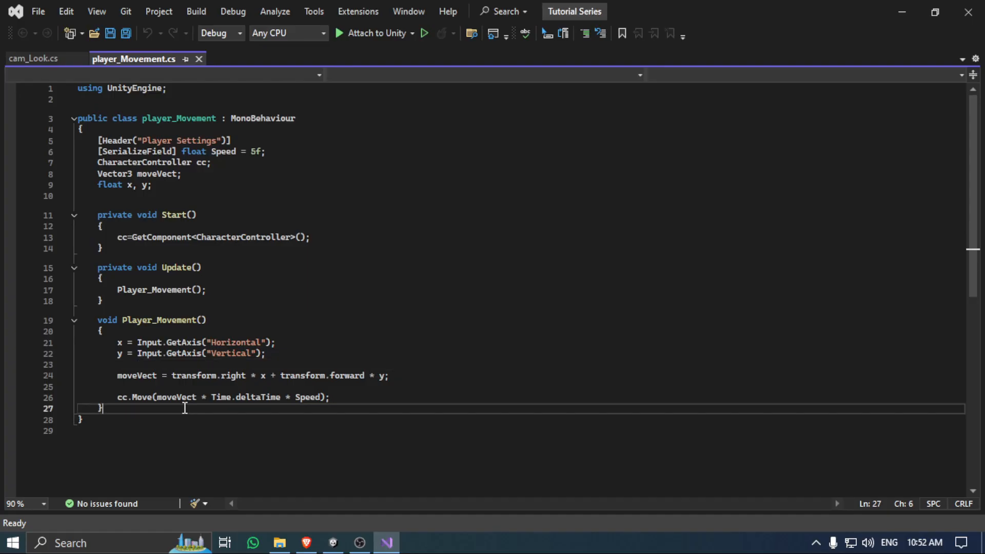
left_click_drag(140, 420, 97, 218)
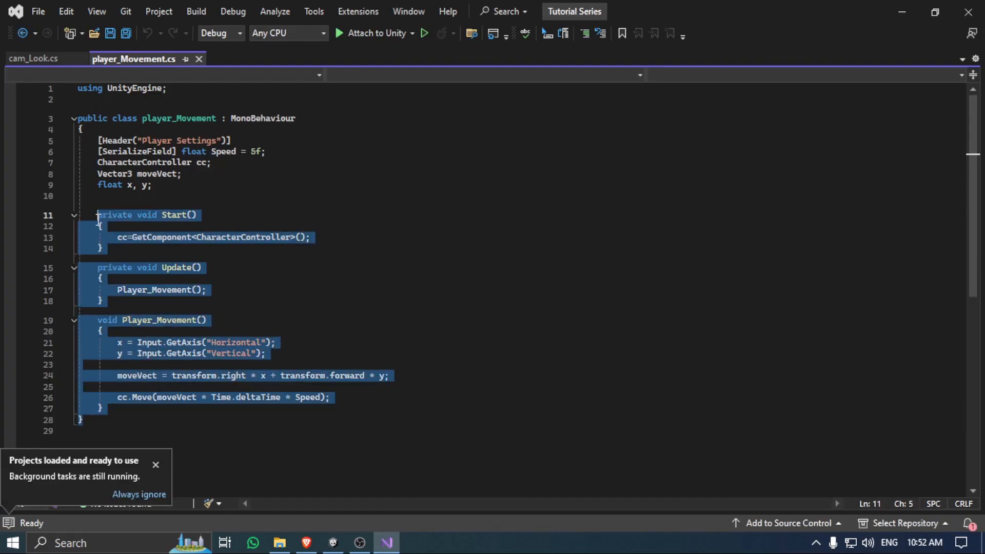
left_click(451, 302)
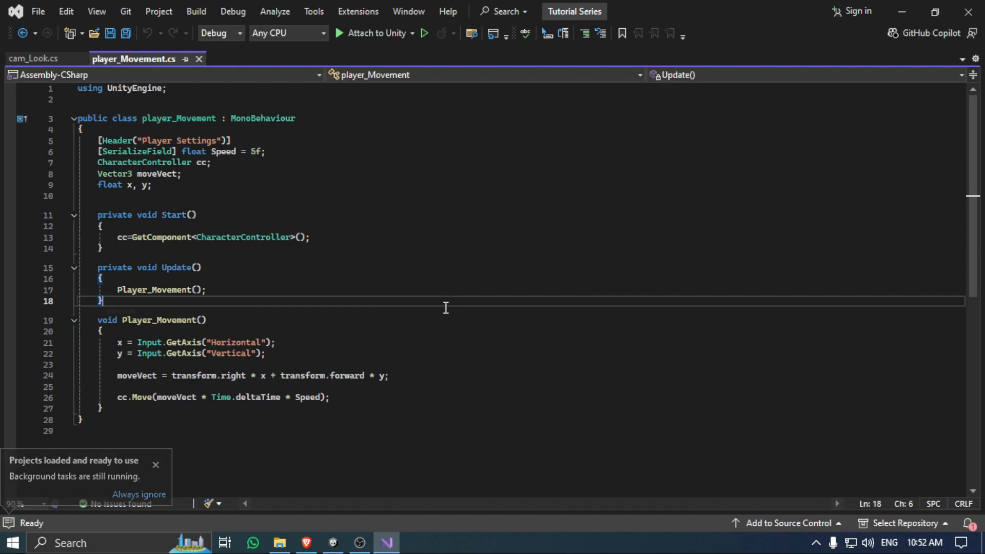
left_click(302, 407)
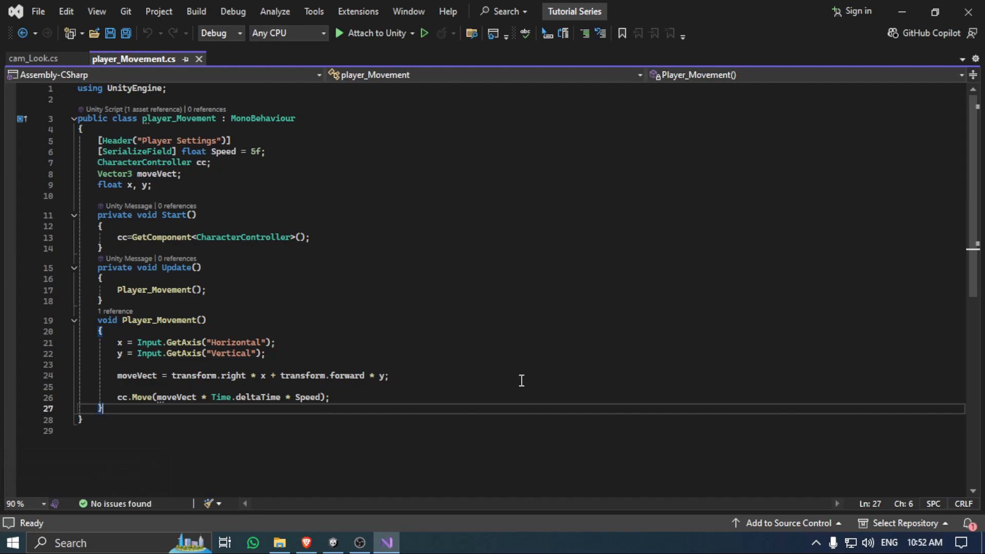
Declare a field "Animator anim;" below the moveVect declaration in the player_Movement class.
left_click(251, 177)
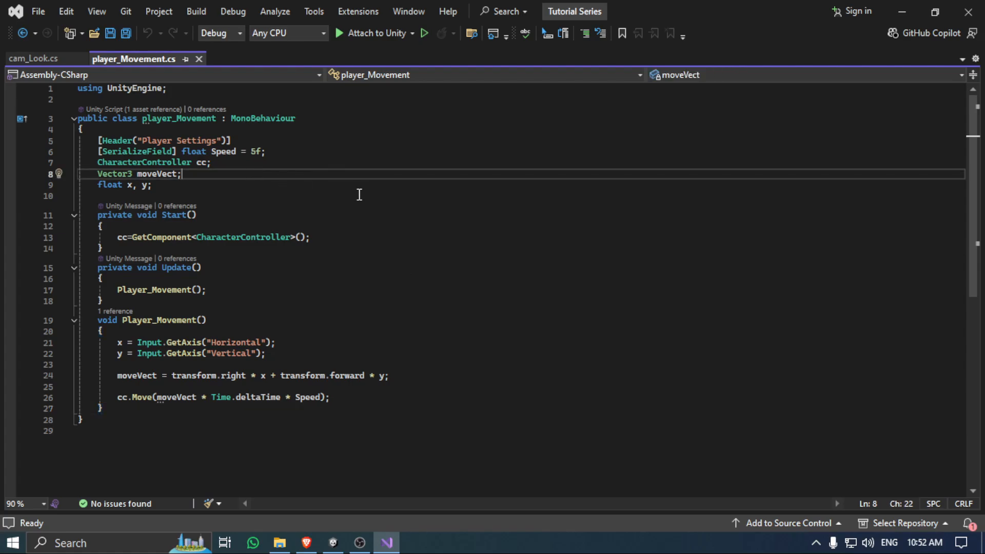
key("Return")
type("ani")
type("mati")
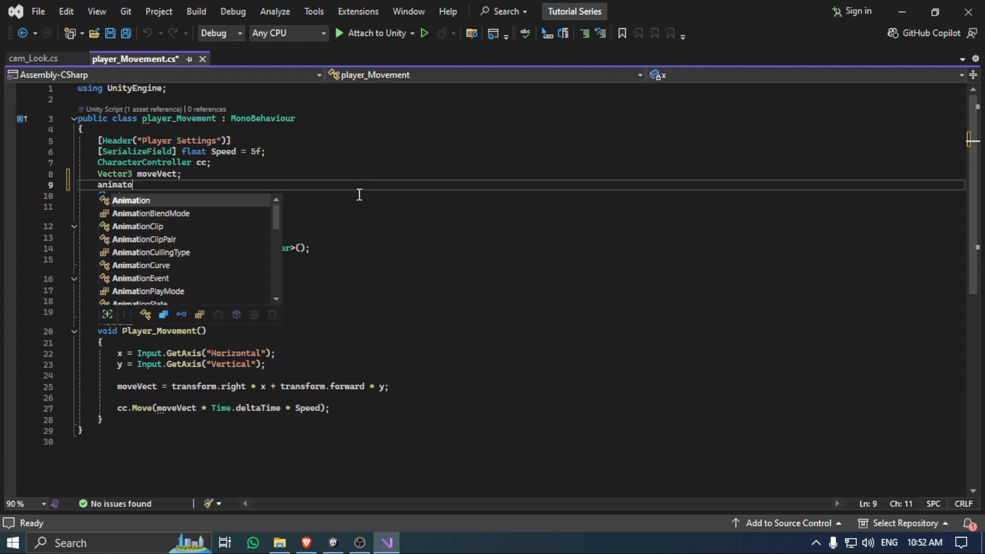
type("o")
key("Tab")
scroll(359, 194, "up", 2, "ctrl")
scroll(359, 195, "up", 2, "ctrl")
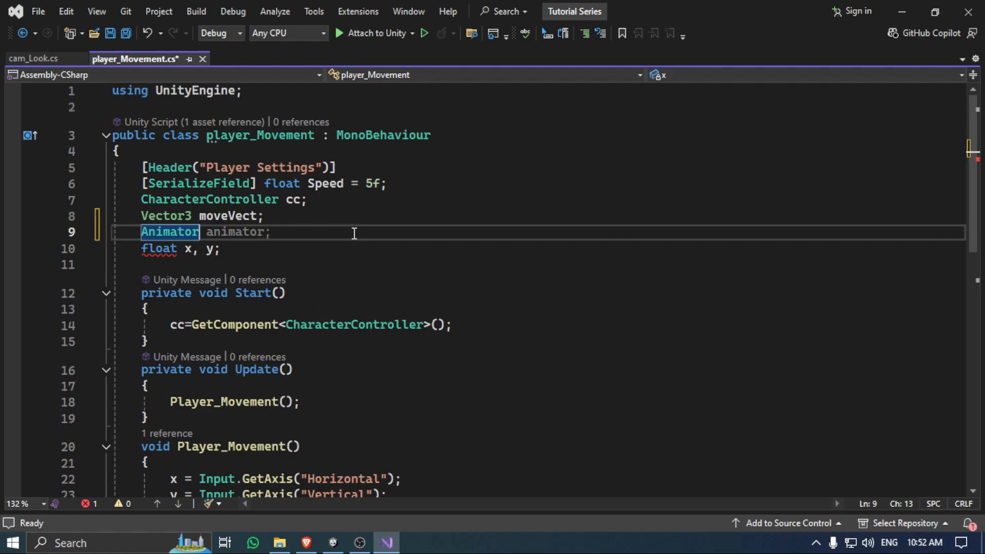
type("anim;")
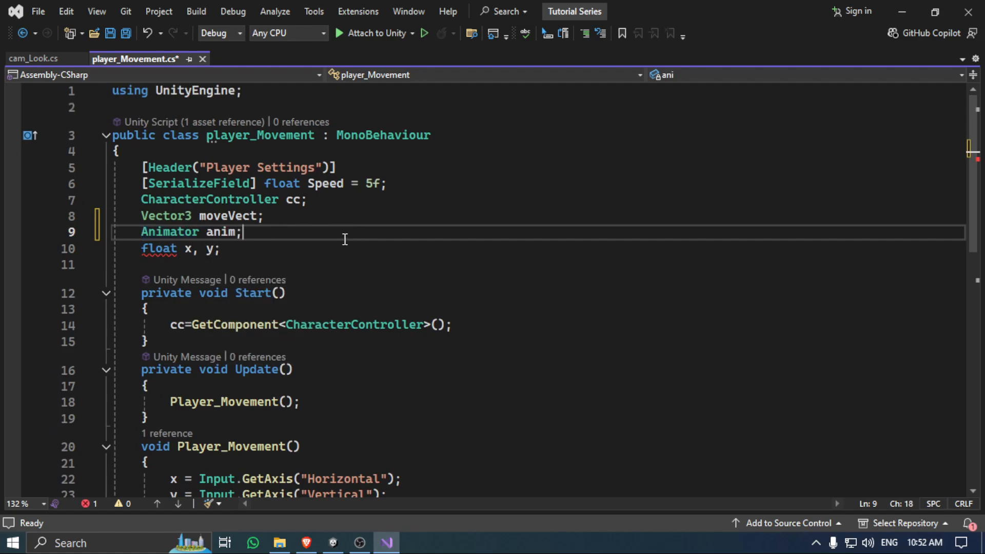
In Start(), add the line "anim=GetComponent<Animator>();" after the CharacterController assignment.
left_click(508, 325)
key("Return")
type("anim")
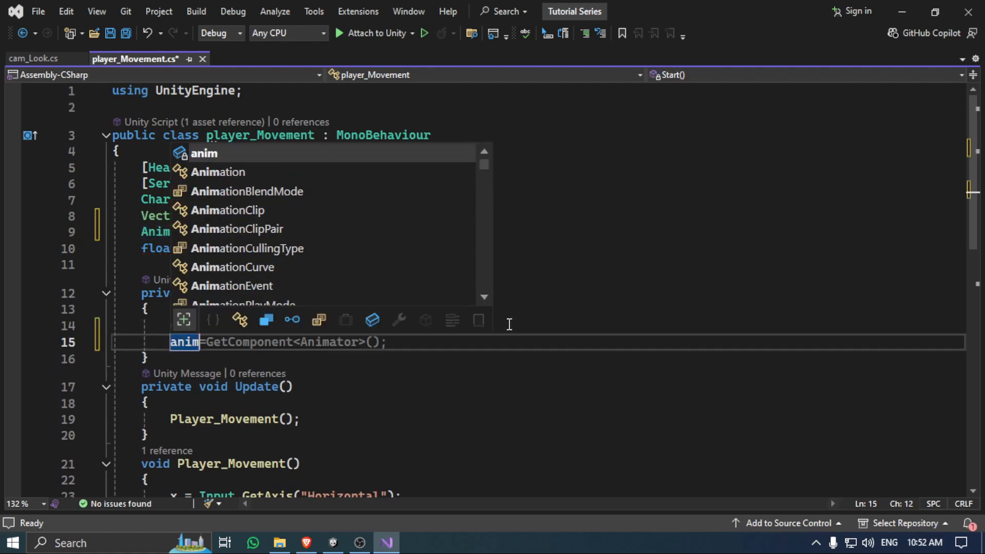
key("Tab")
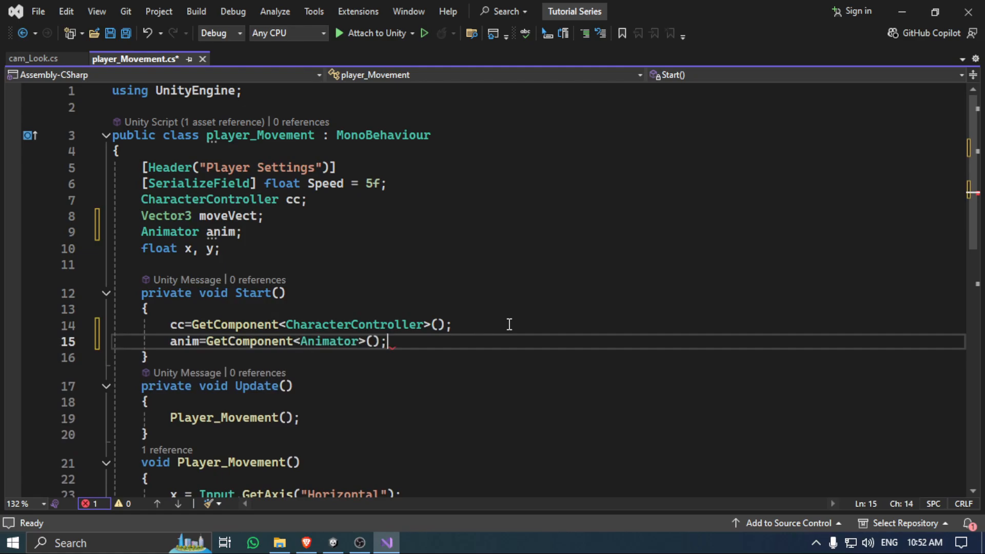
Add an empty method "void animation_Manager()" with braces below the Player_Movement() method.
scroll(411, 332, "down", 5)
left_click(259, 300)
key("Return")
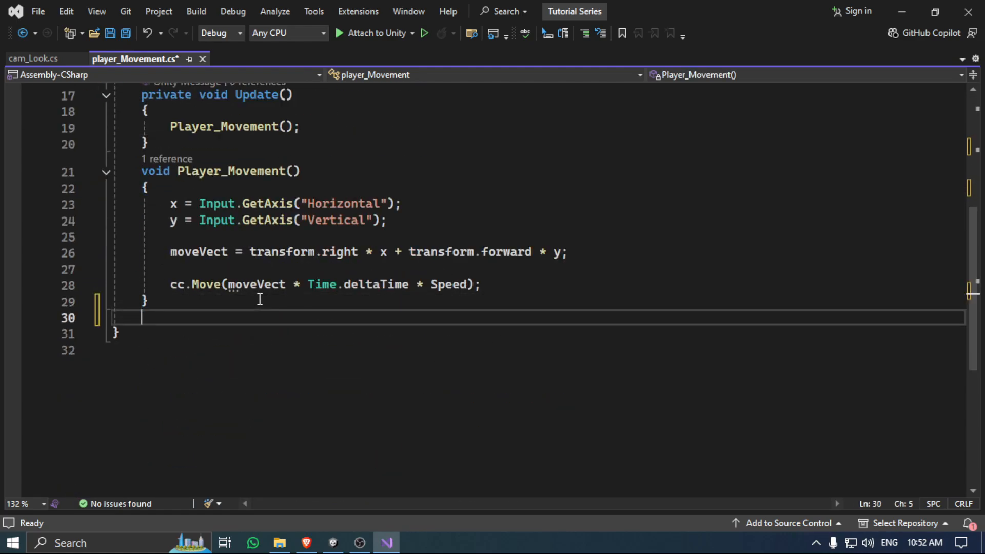
type("void ani")
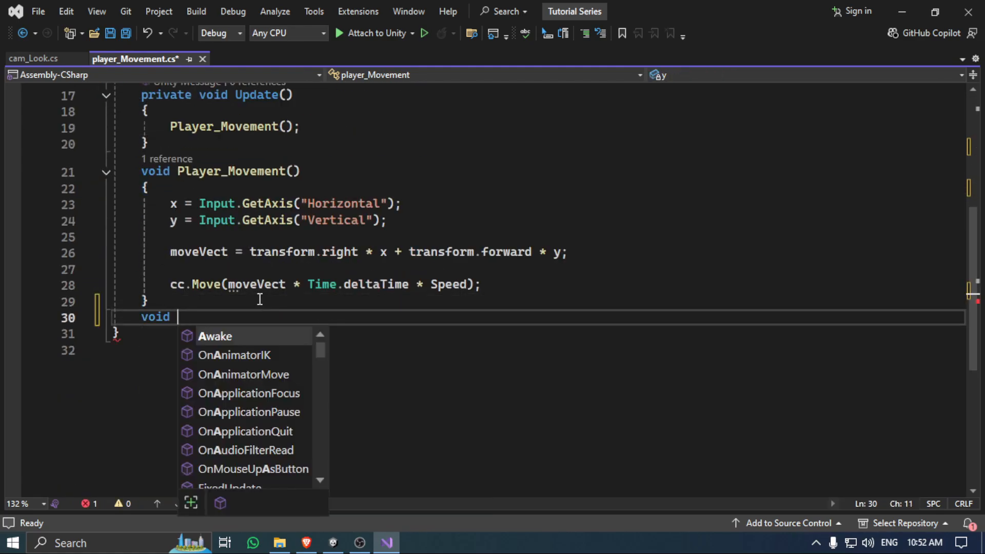
type("mation_")
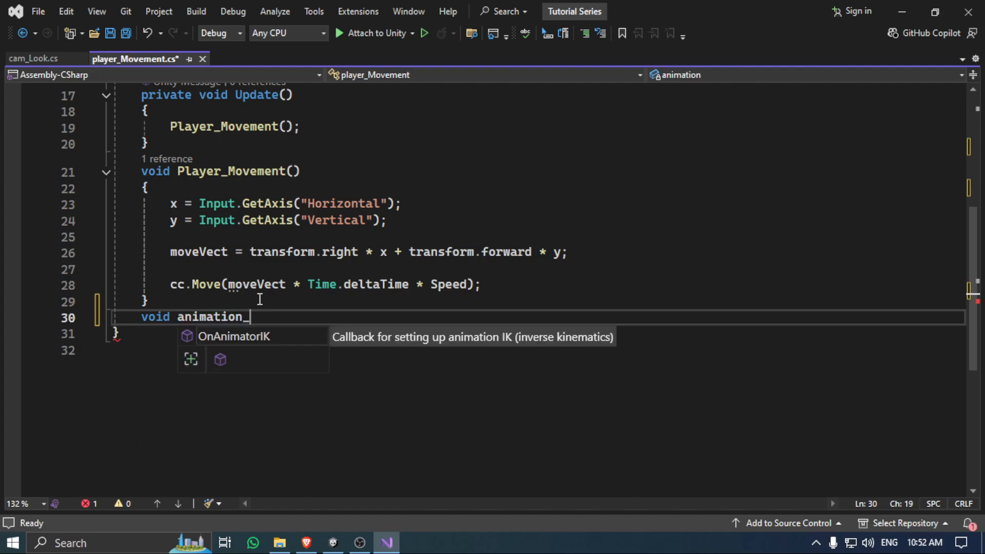
type("Manager()")
key("Return")
type("{")
key("Return")
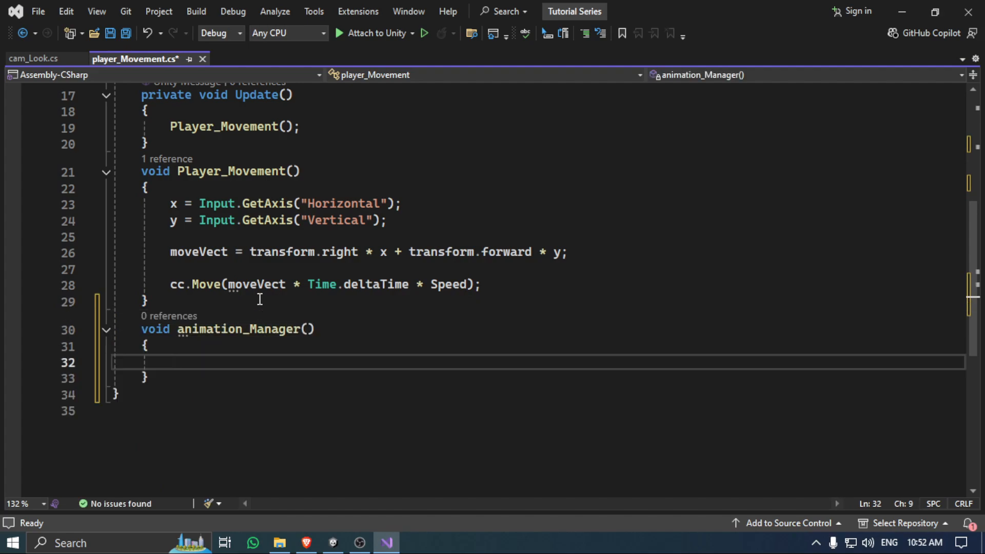
Check the blend tree parameters in Unity, and write anim.SetFloat("X", x); inside animation_Manager() in Visual Studio.
left_click(342, 544)
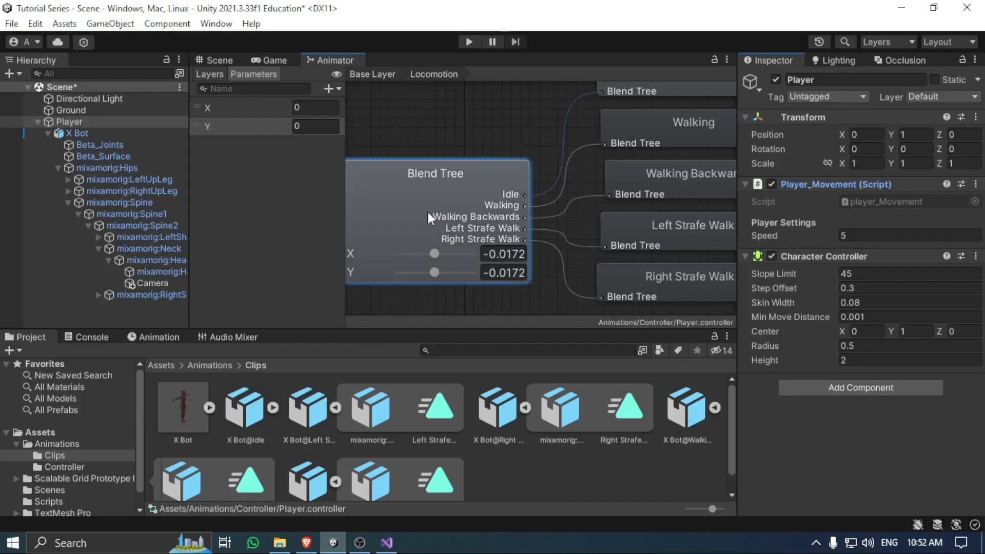
left_click(436, 218)
left_click(387, 542)
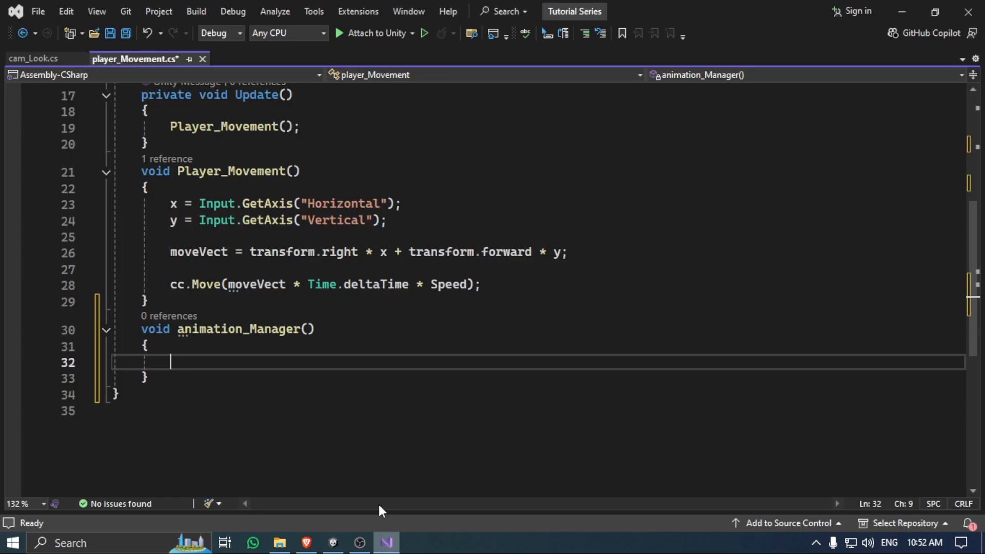
type("anim")
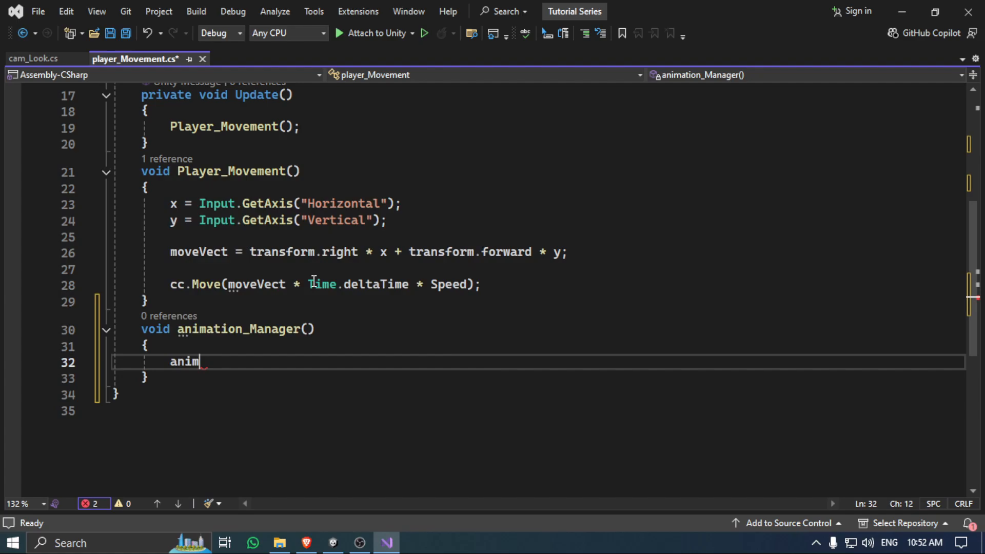
type(".SetFloat")
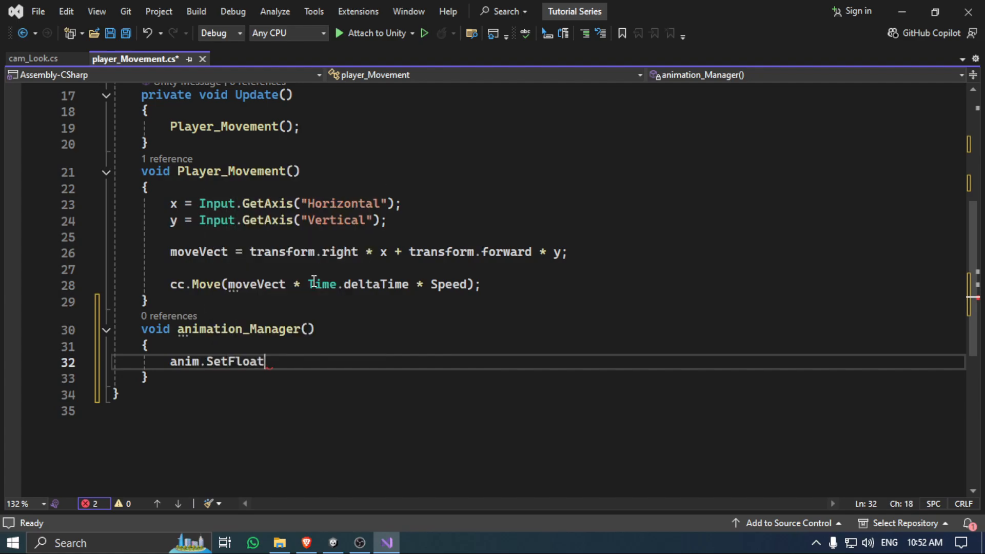
type("(\"")
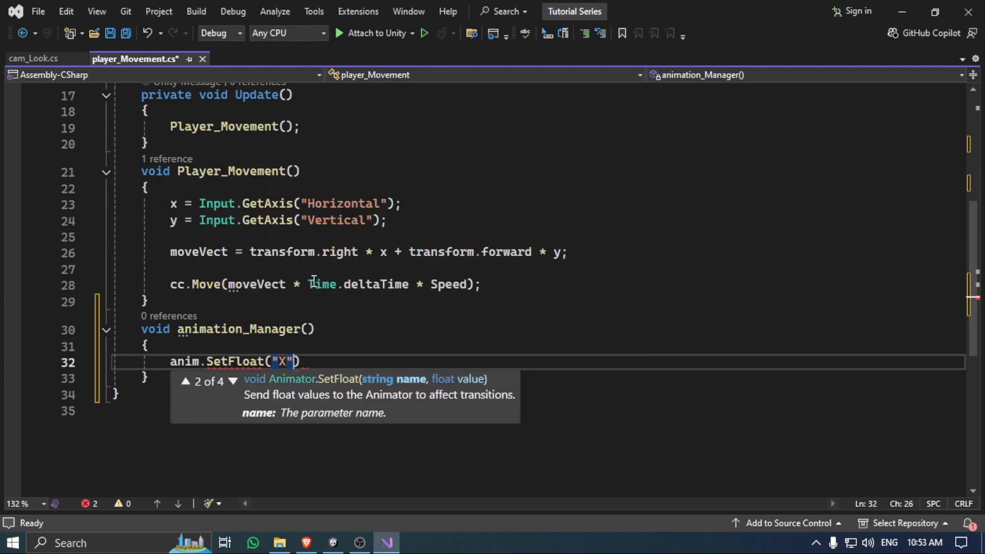
type("X\",")
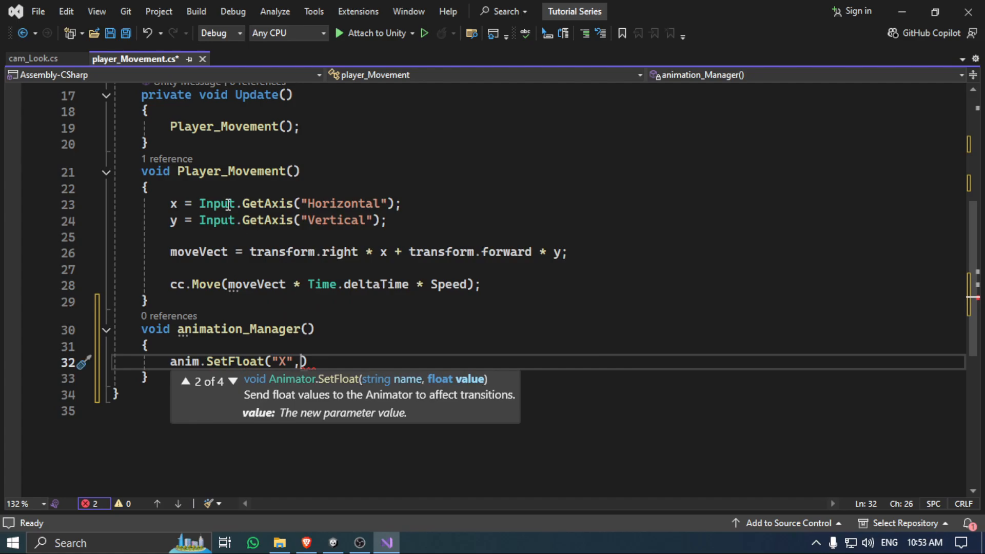
left_click_drag(156, 200, 418, 226)
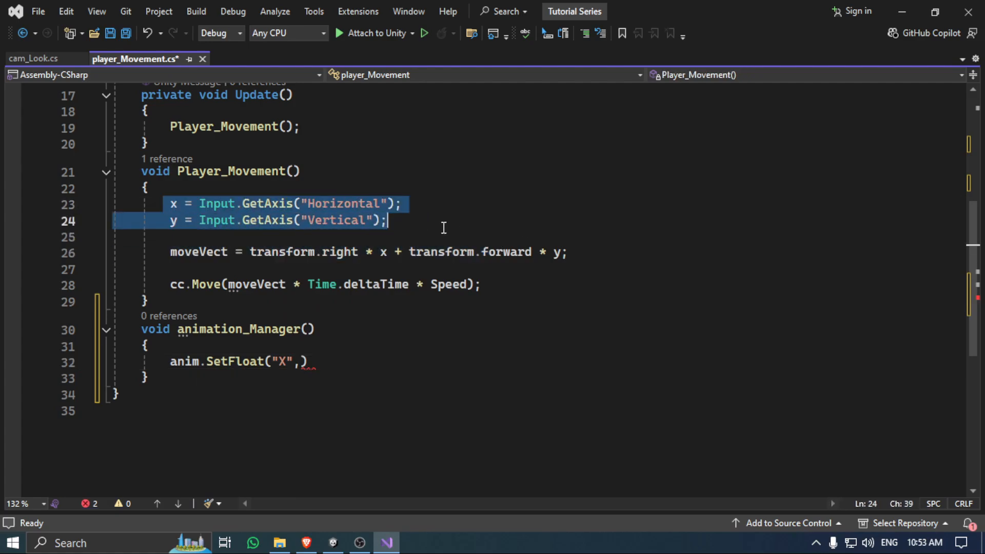
left_click(358, 363)
type("x);")
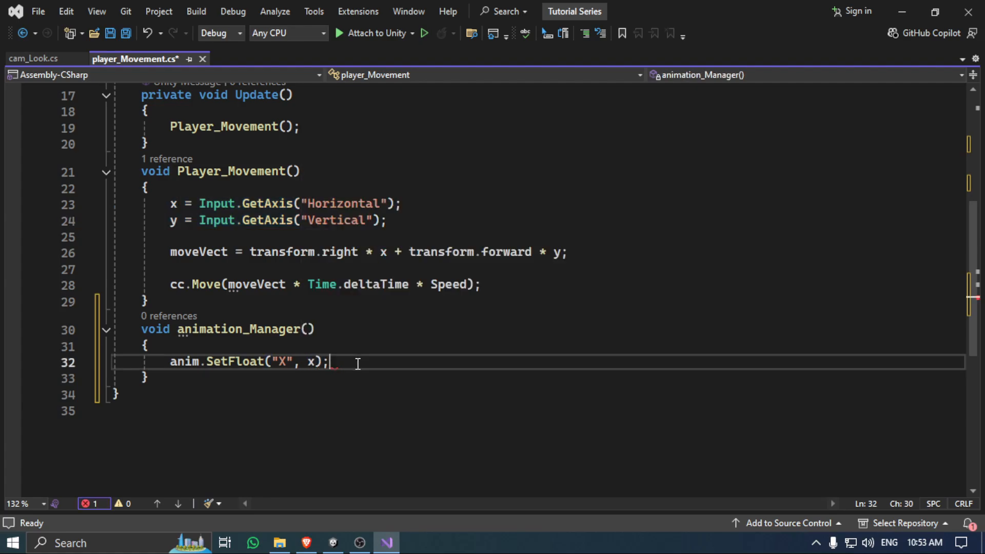
Duplicate the SetFloat line in animation_Manager() and change the copy to anim.SetFloat("Y", y);.
key("ctrl+d")
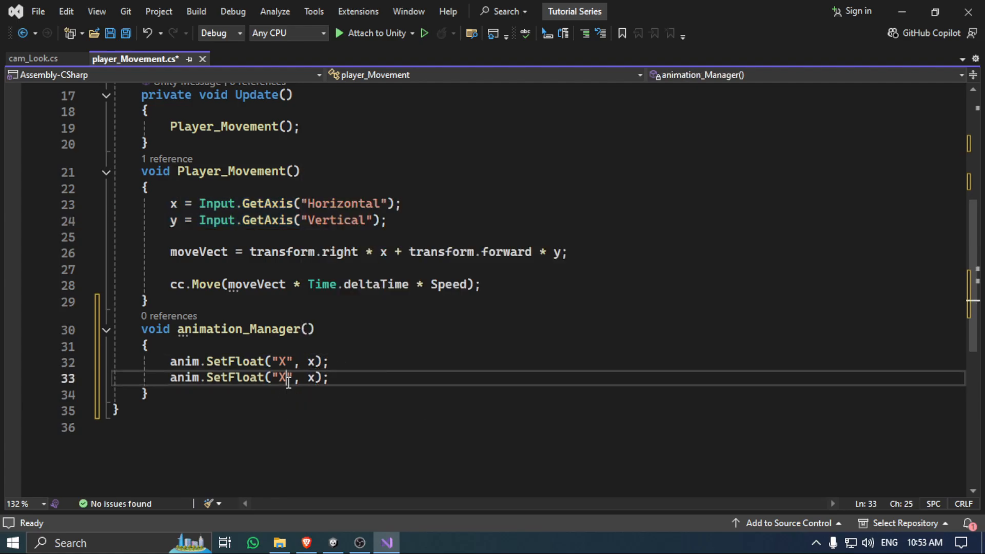
key("BackSpace")
type("Y")
key("Right")
key("Right")
key("Right")
type("y")
key("Escape")
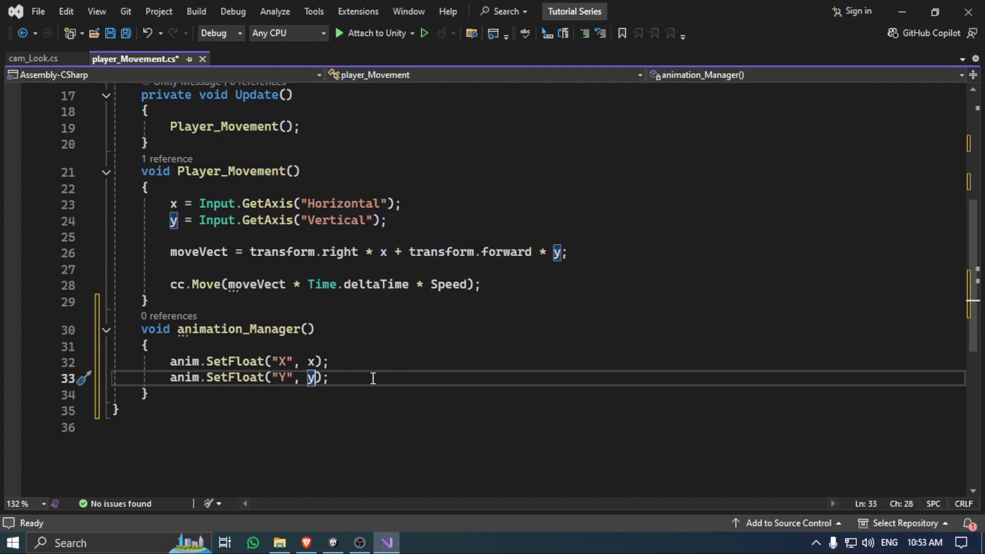
left_click_drag(373, 379, 229, 316)
left_click(419, 356)
Call animation_Manager(); in Update() right after the Player_Movement() call.
scroll(371, 343, "up", 2)
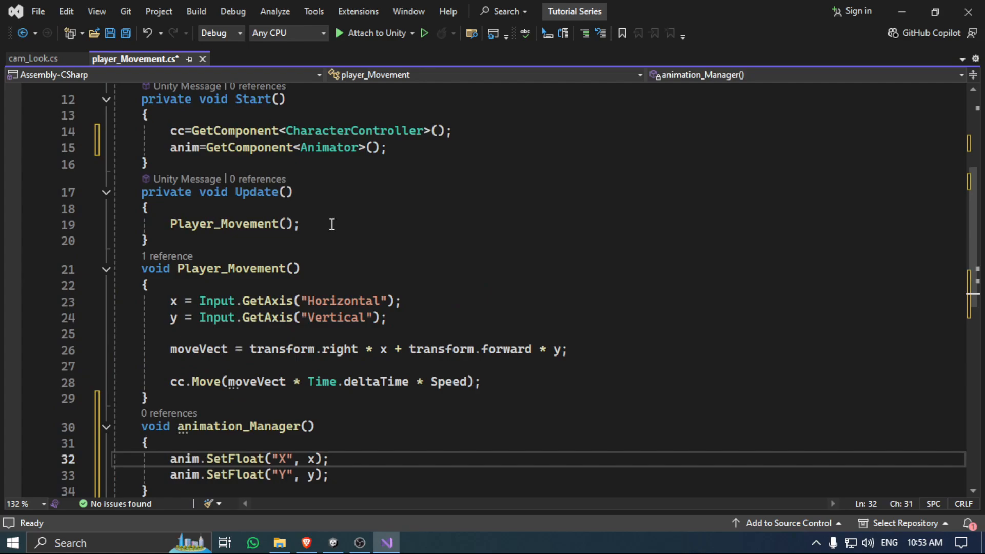
left_click(343, 221)
key("Return")
type("anim")
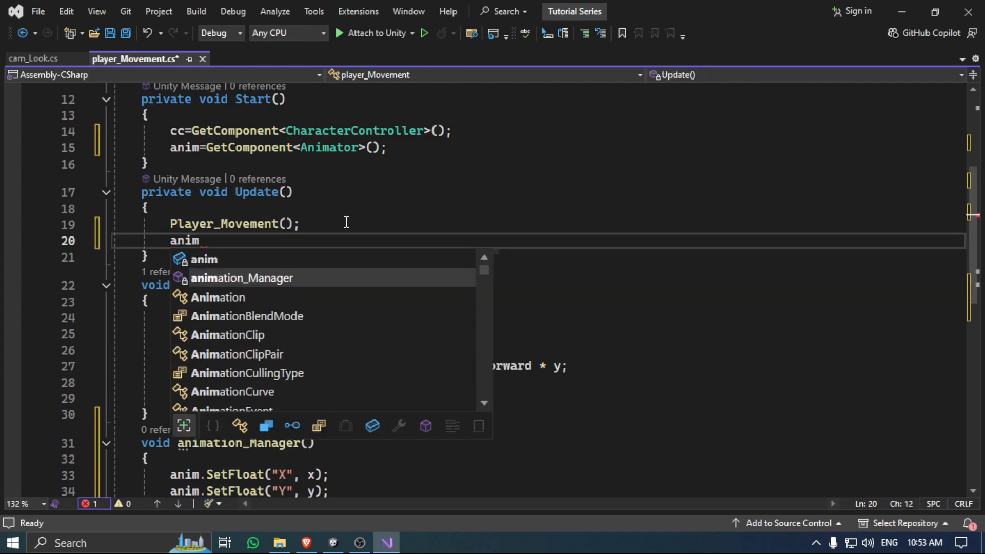
key("Tab")
type("();")
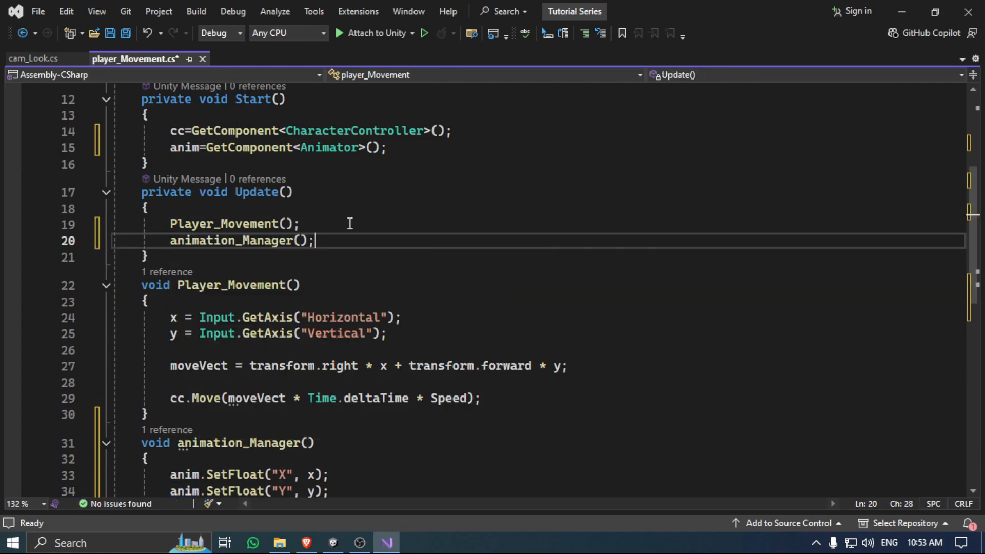
Switch to Unity, copy the Animator component of X Bot, and remove it from X Bot.
left_click(339, 543)
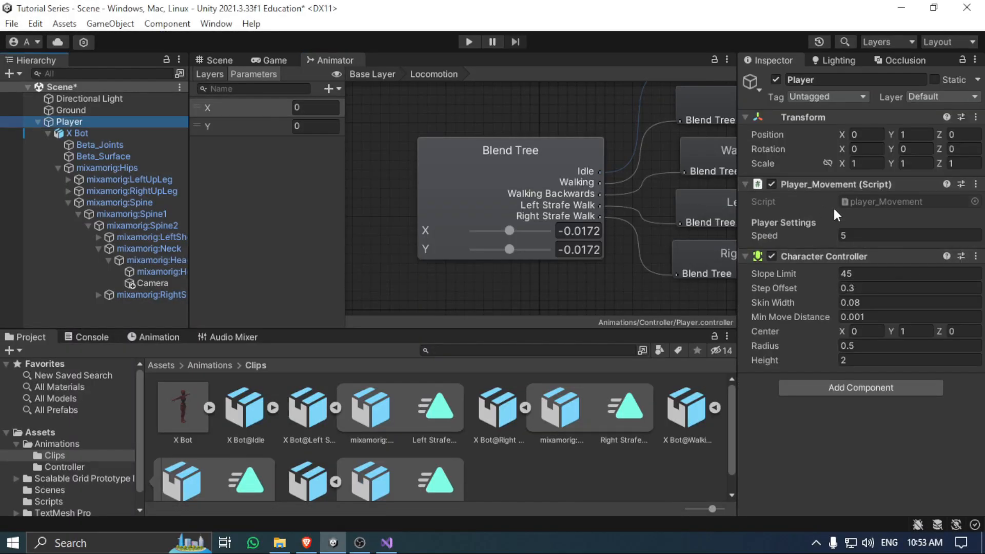
left_click(78, 134)
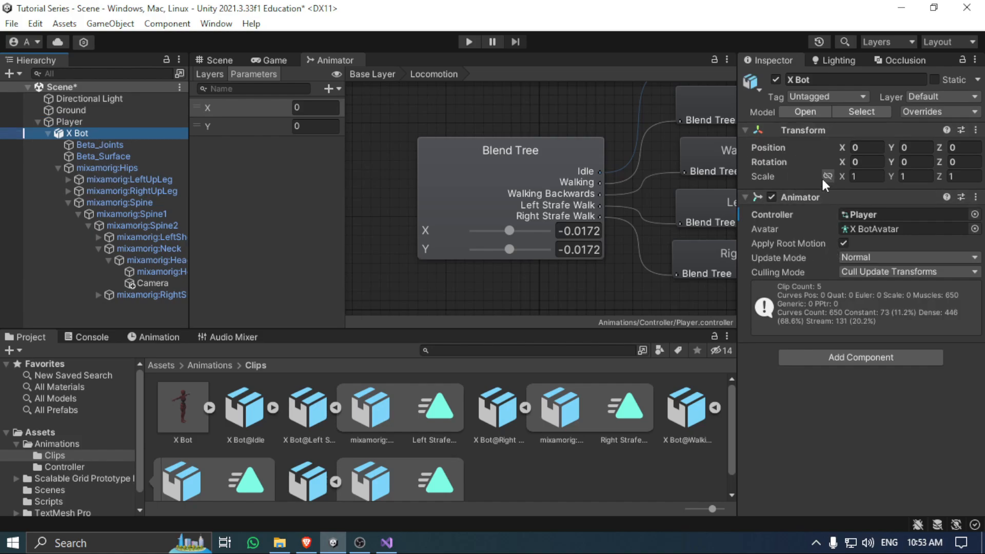
right_click(809, 196)
right_click(793, 201)
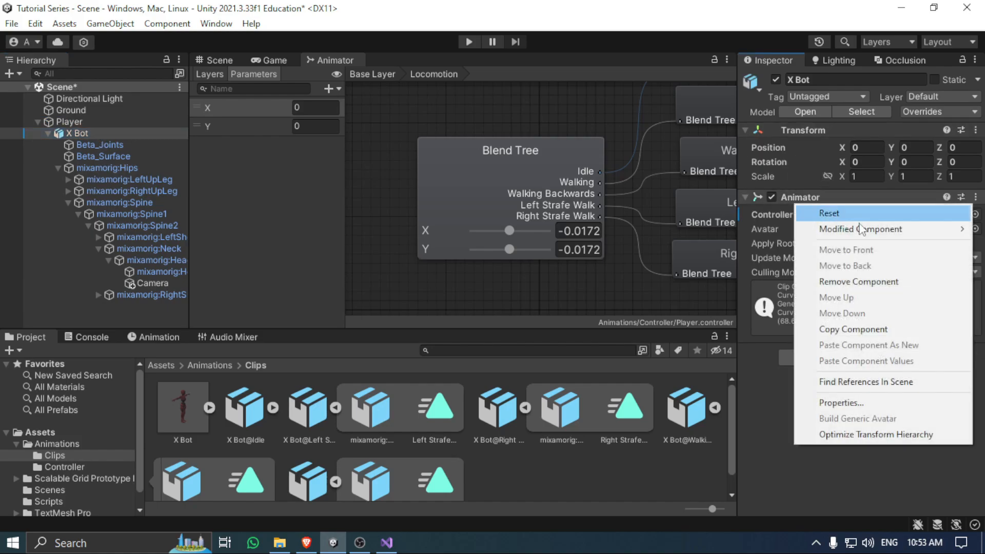
left_click(852, 326)
right_click(800, 199)
left_click(878, 278)
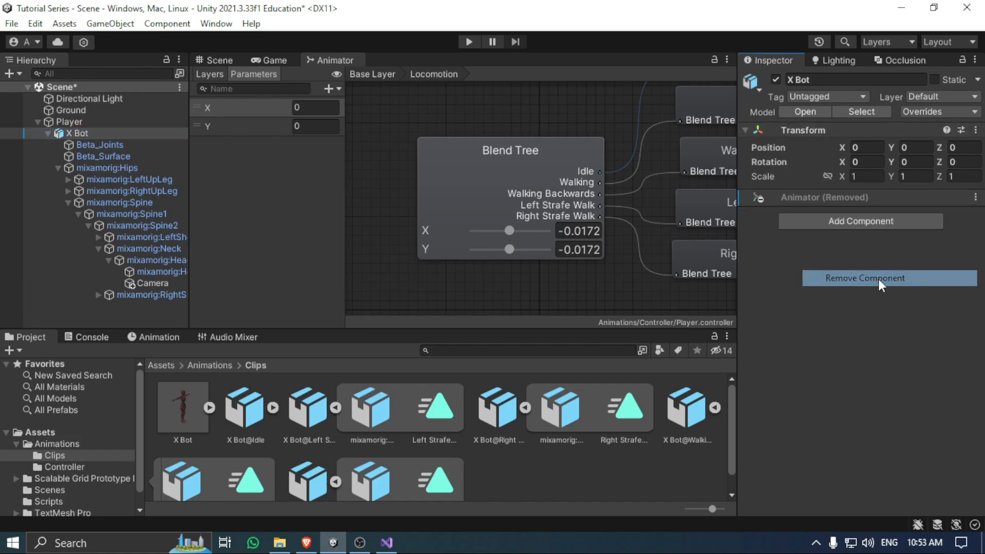
Paste the copied Animator onto the Player object as a new component and check its settings.
left_click(67, 122)
right_click(817, 183)
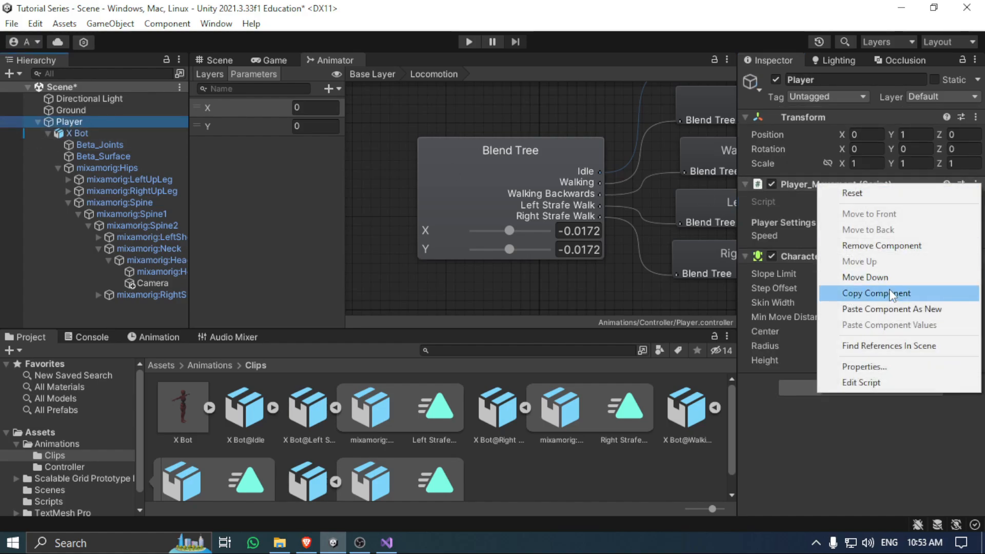
left_click(885, 310)
scroll(938, 346, "down", 2)
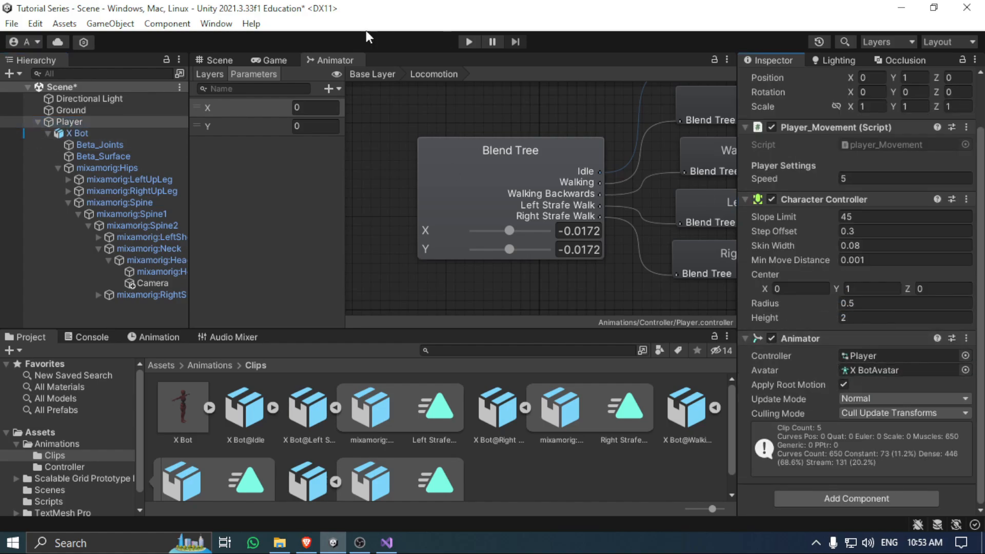
Enter play mode and walk the player forward, backward, left and right to check the locomotion animations.
left_click(472, 43)
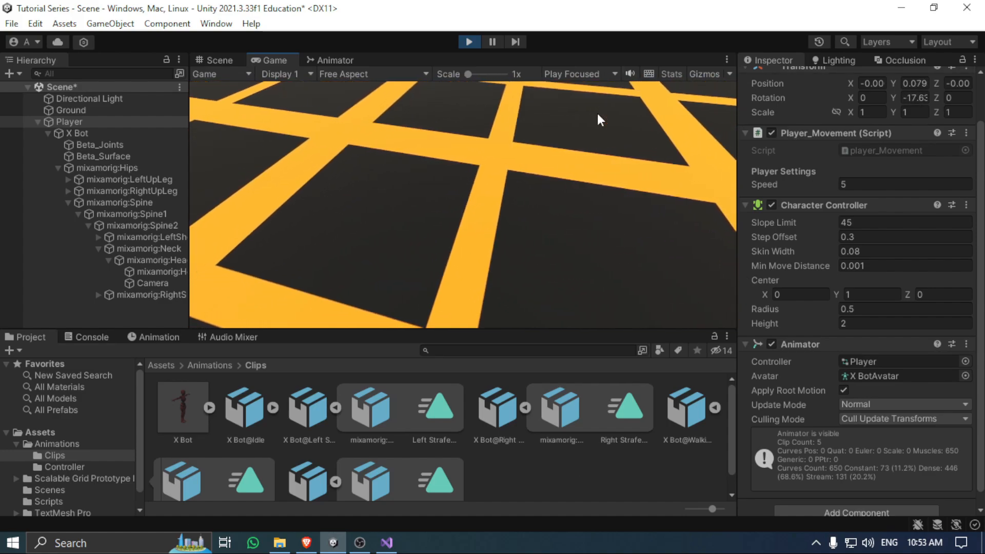
key("w")
key("w")
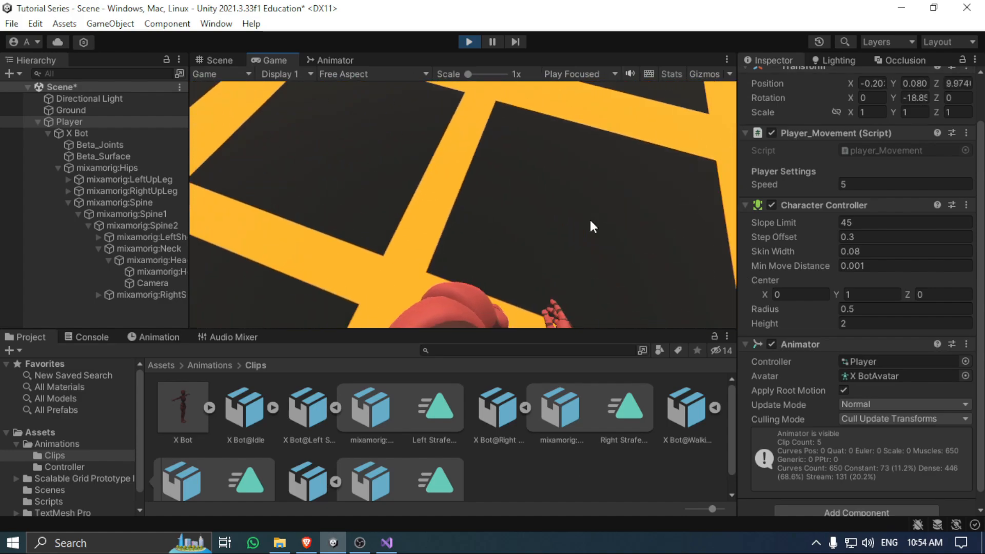
key("a")
key("d")
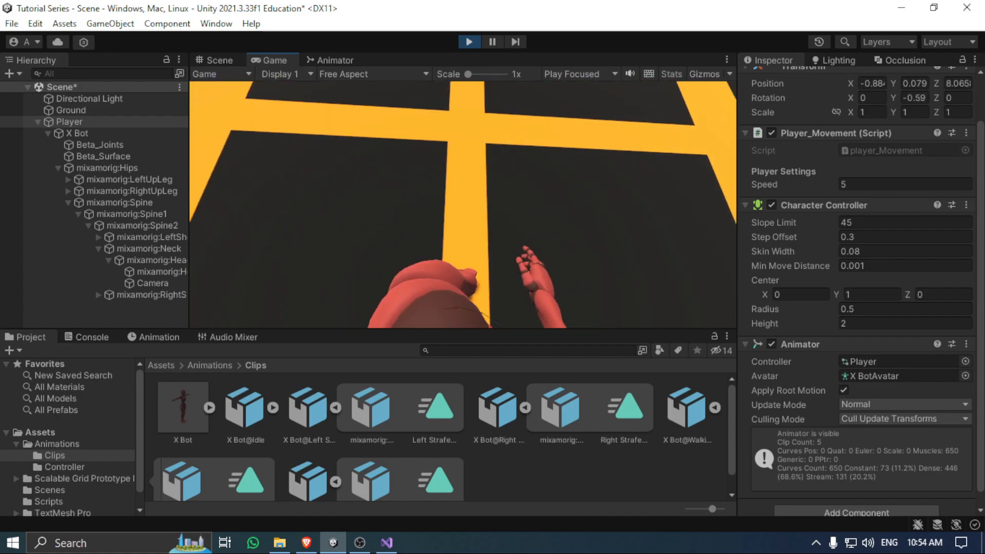
key("s")
key("a")
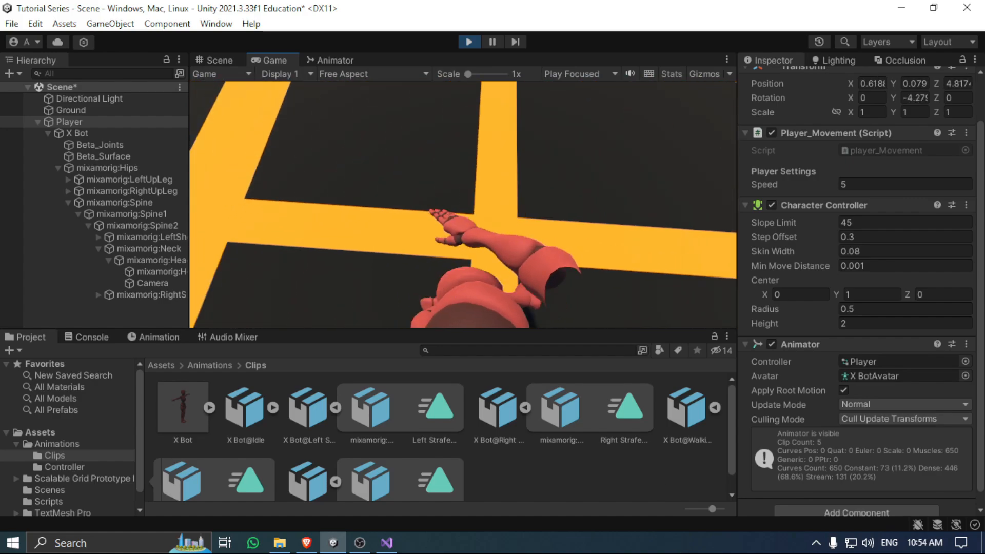
key("w")
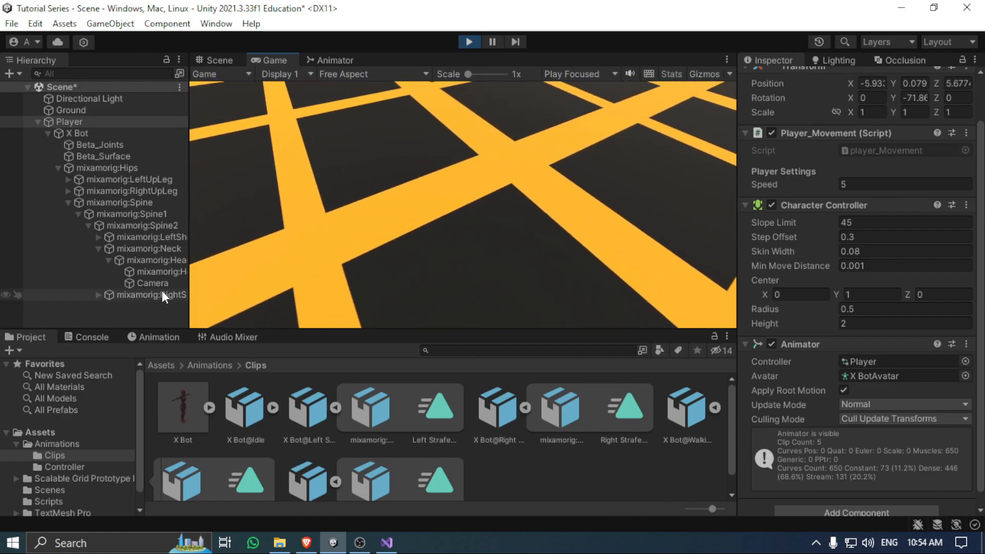
Lower the near clipping plane of the head-mounted Camera to 0.01.
left_click(154, 283)
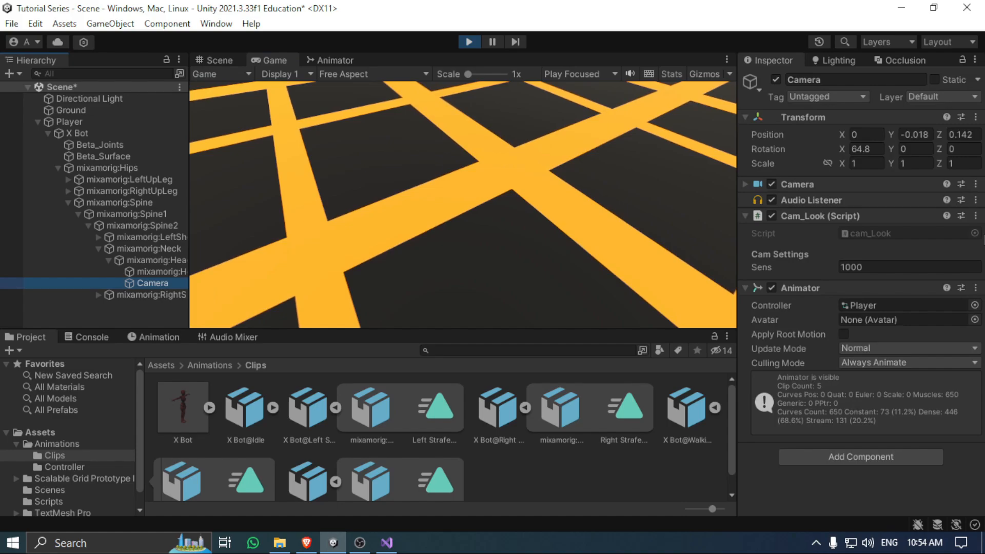
left_click(818, 185)
scroll(828, 199, "down", 3)
left_click_drag(854, 232, 772, 232)
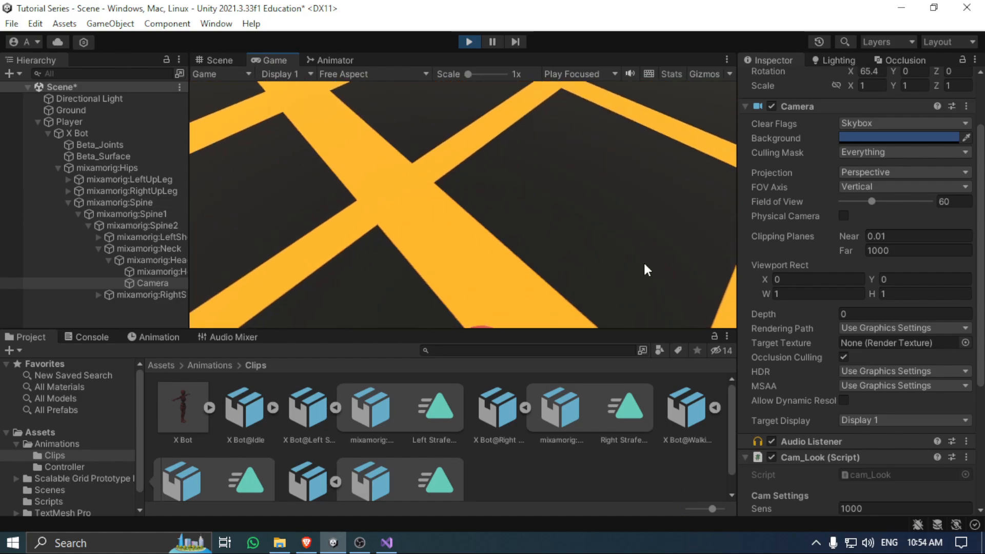
Set the Player's movement Speed to 1 and test walking and strafing in the running game.
left_click(102, 130)
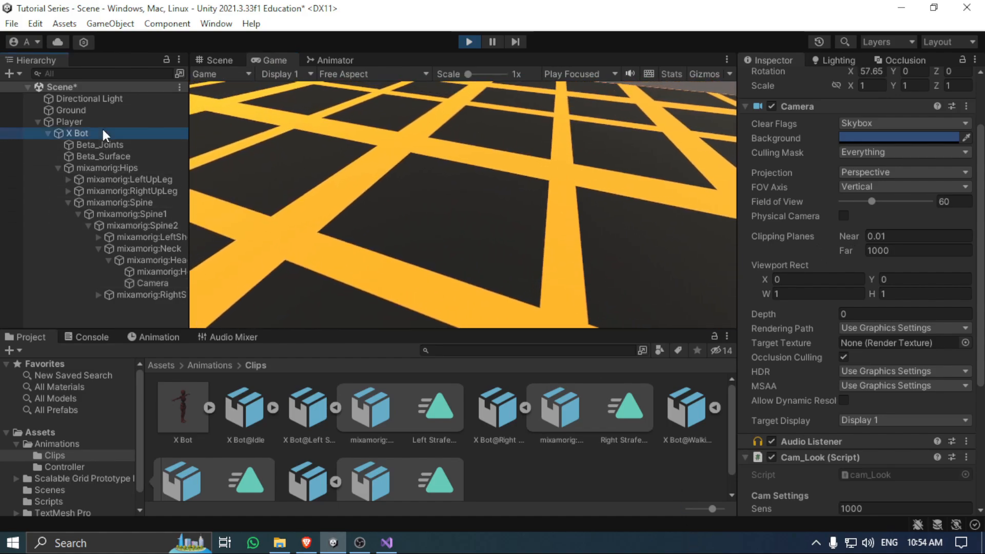
left_click(106, 122)
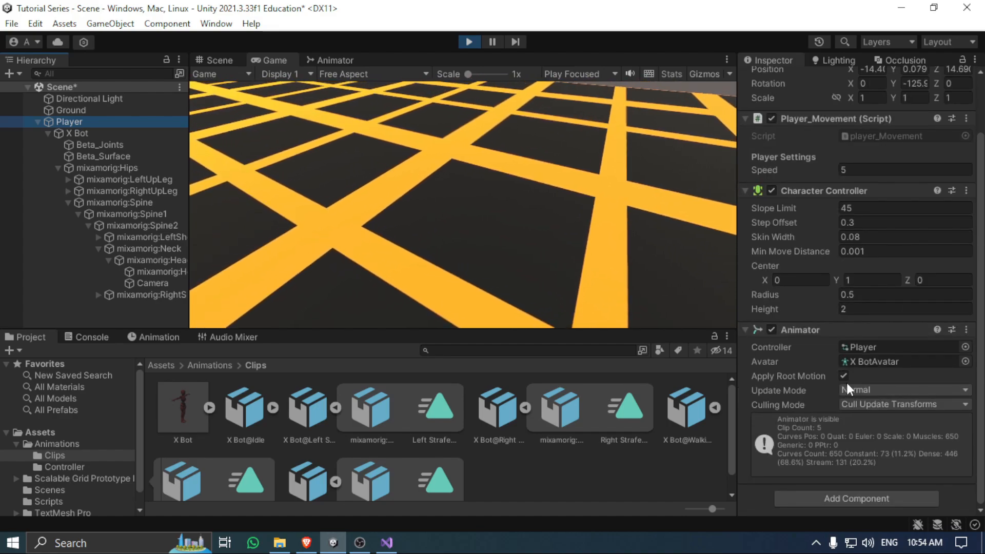
left_click(874, 172)
type("1")
left_click(558, 155)
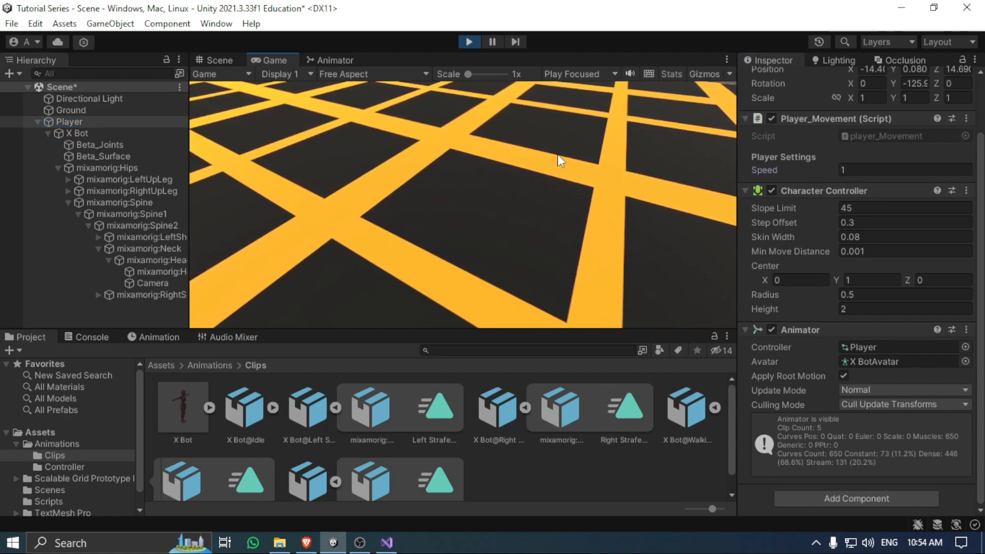
key("w")
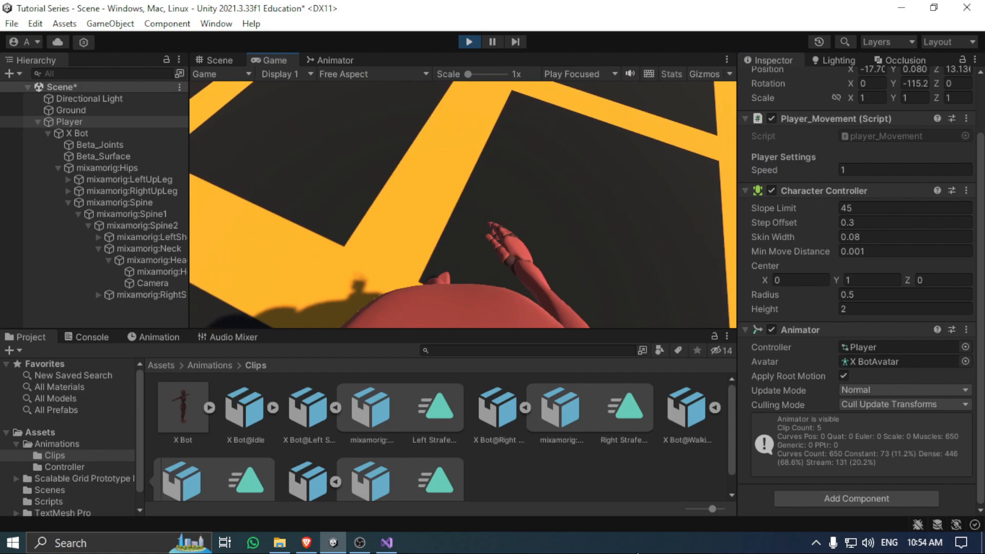
key("d")
key("s")
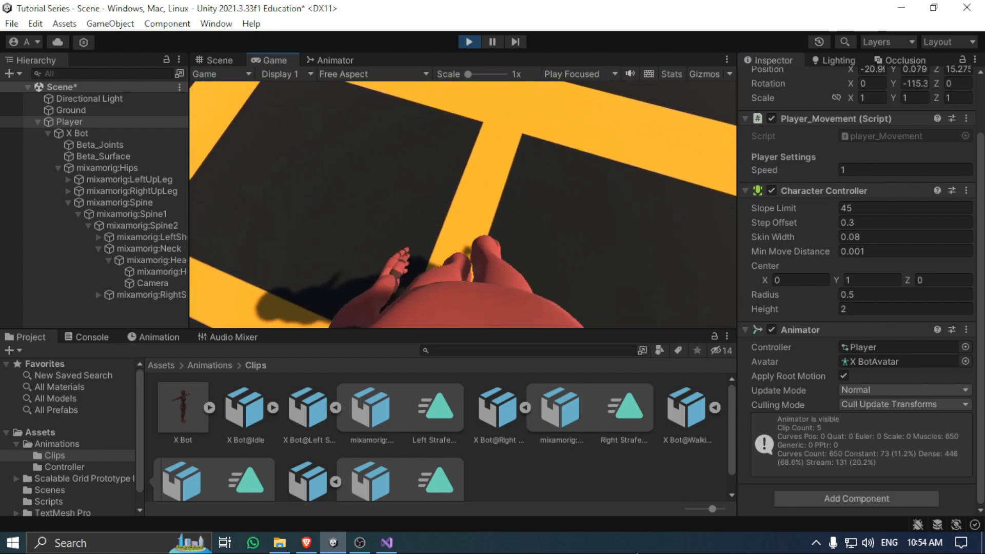
key("a")
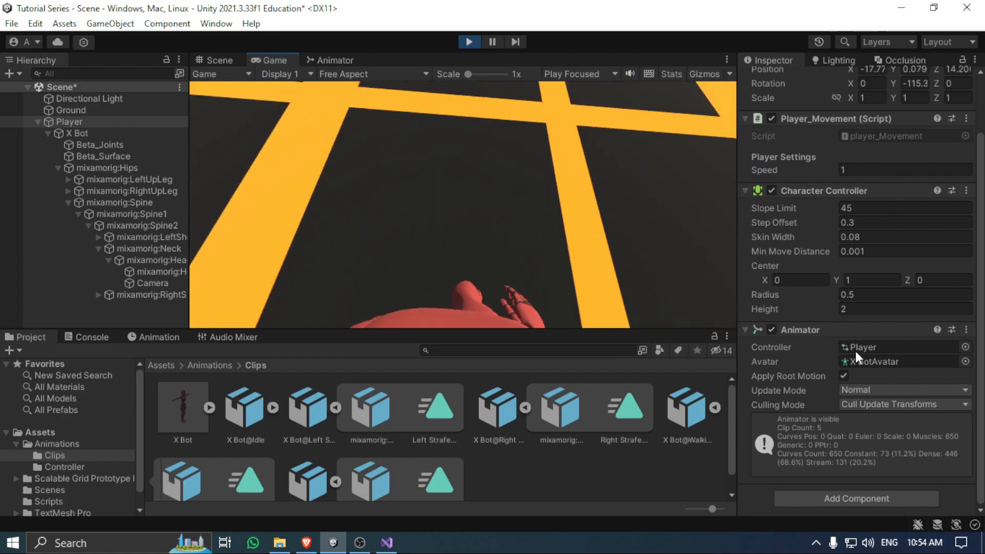
Set the Player's movement Speed to 0.5 and test strafing to both sides in the running game.
left_click(886, 171)
type("0.5")
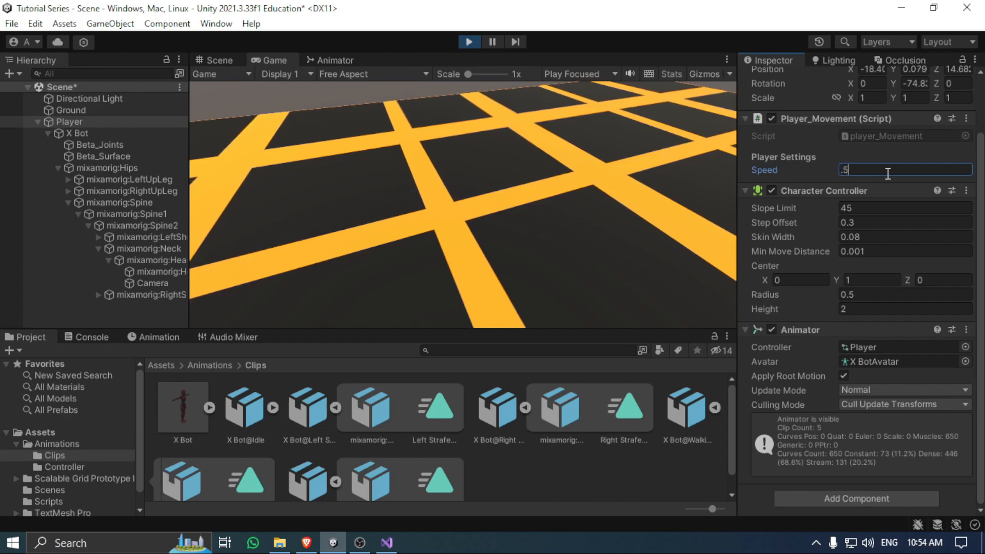
left_click(488, 275)
key("d")
key("a")
key("Escape")
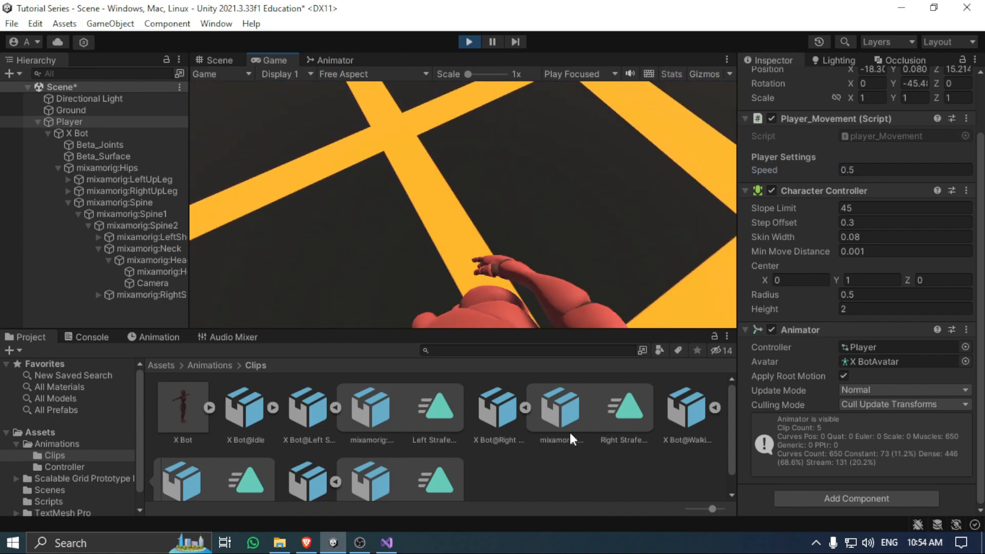
Walk the player forward and maximize the Game view to examine the walking animation at full size.
key("w")
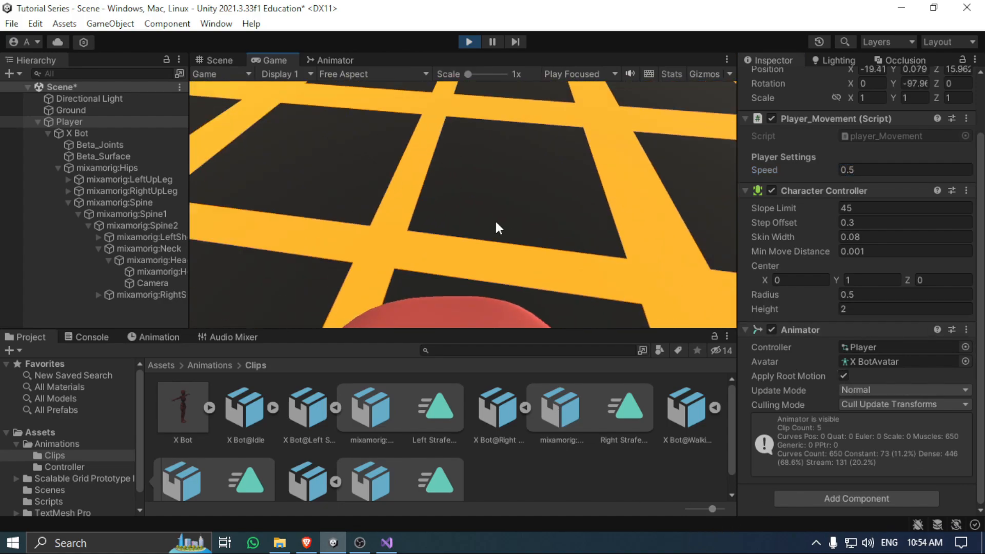
left_click(685, 303)
key("w")
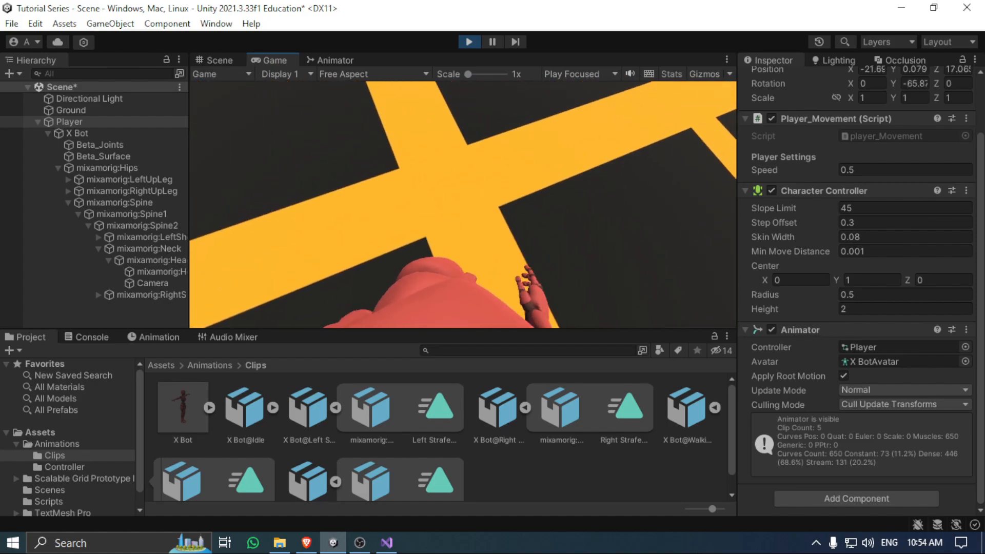
key("shift+space")
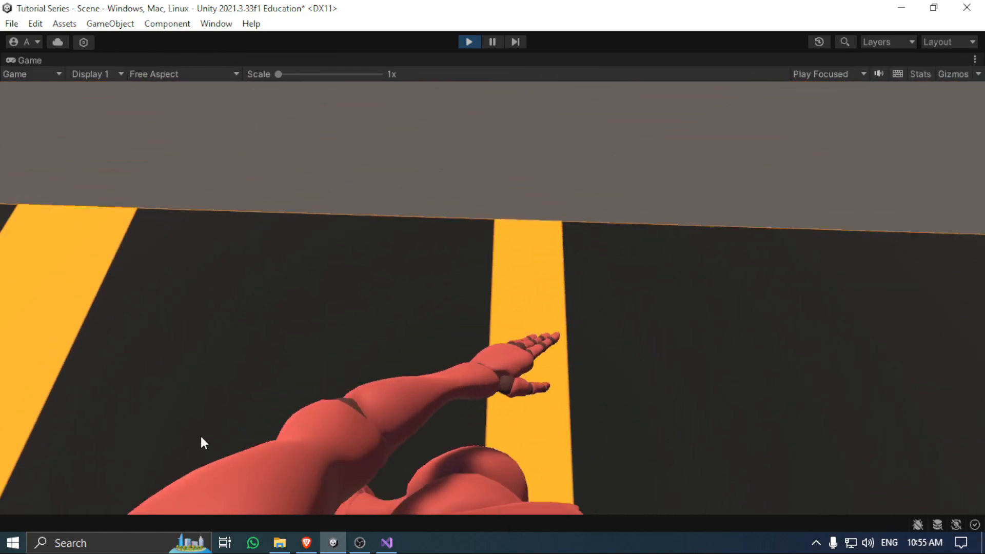
key("w")
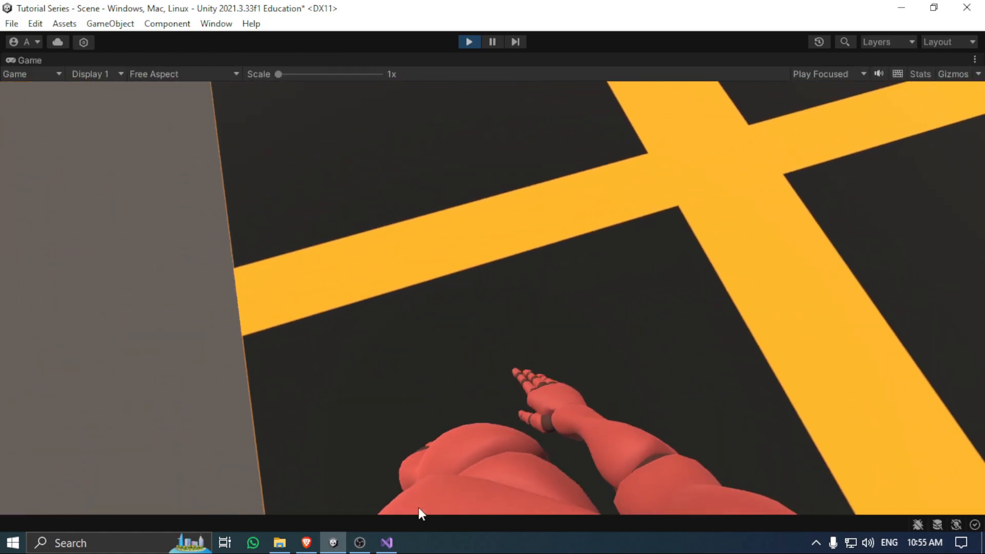